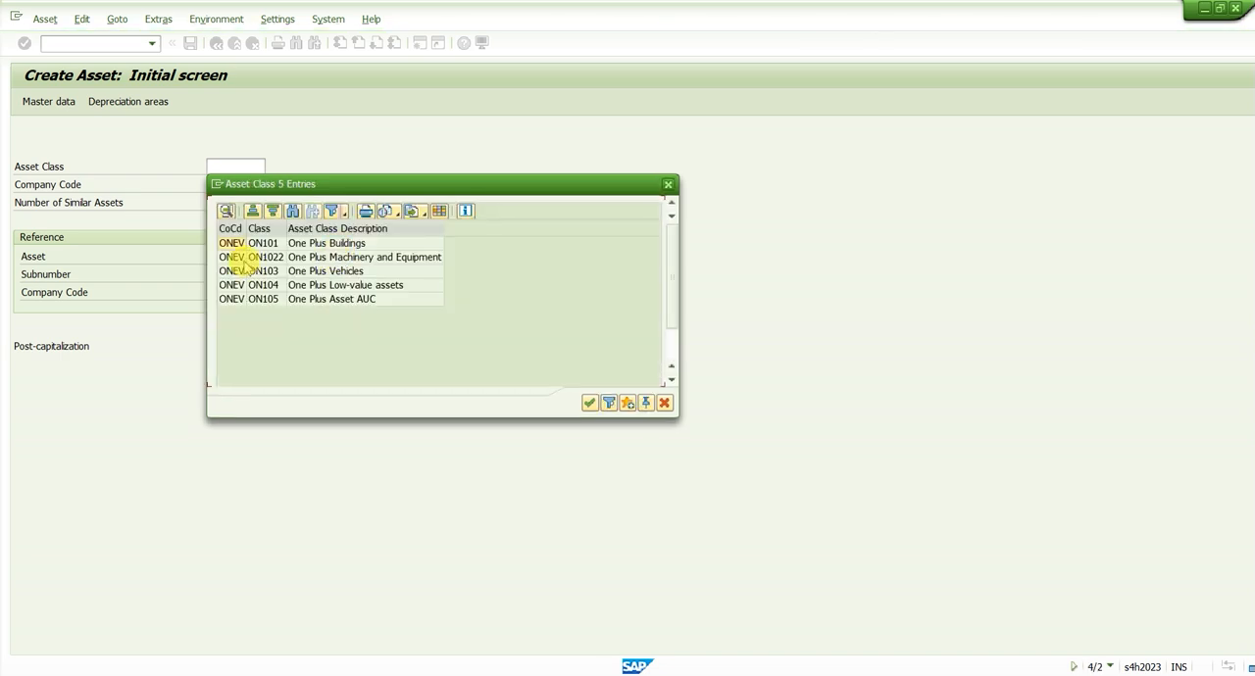
# Start a new asset in class ON1022 (One Plus Machinery and Equipment) and describe it as Machine 6
pyautogui.doubleClick(266, 258)
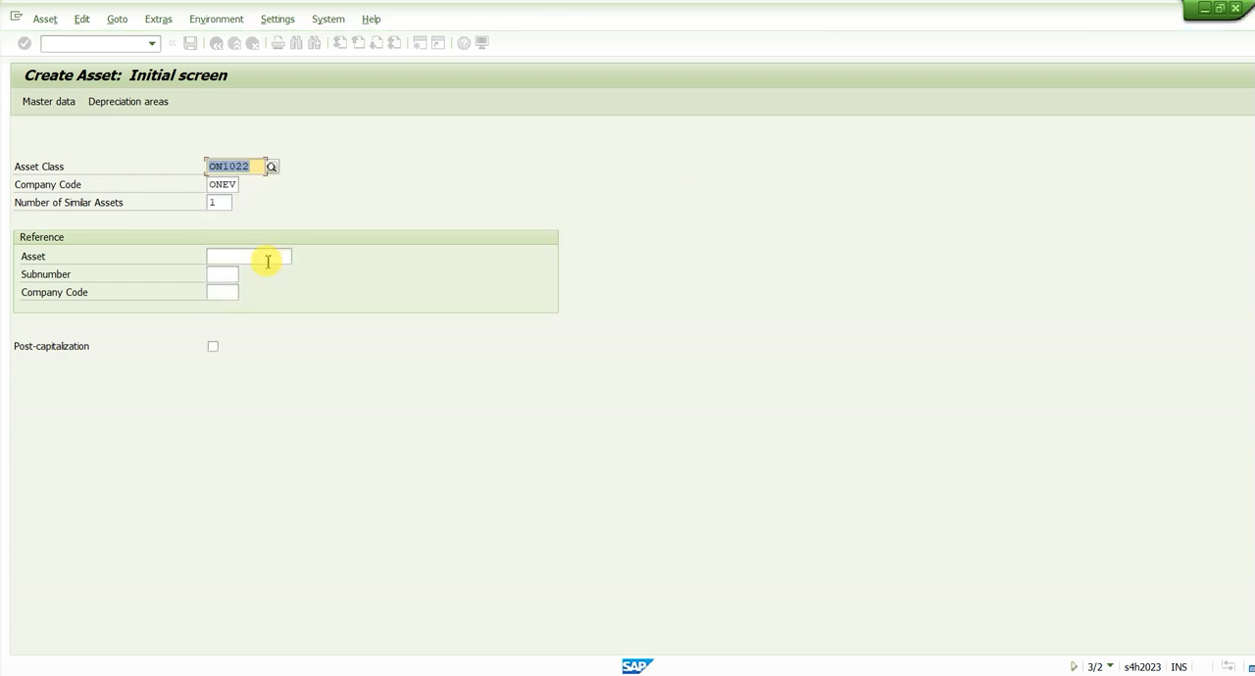
pyautogui.press('Return')
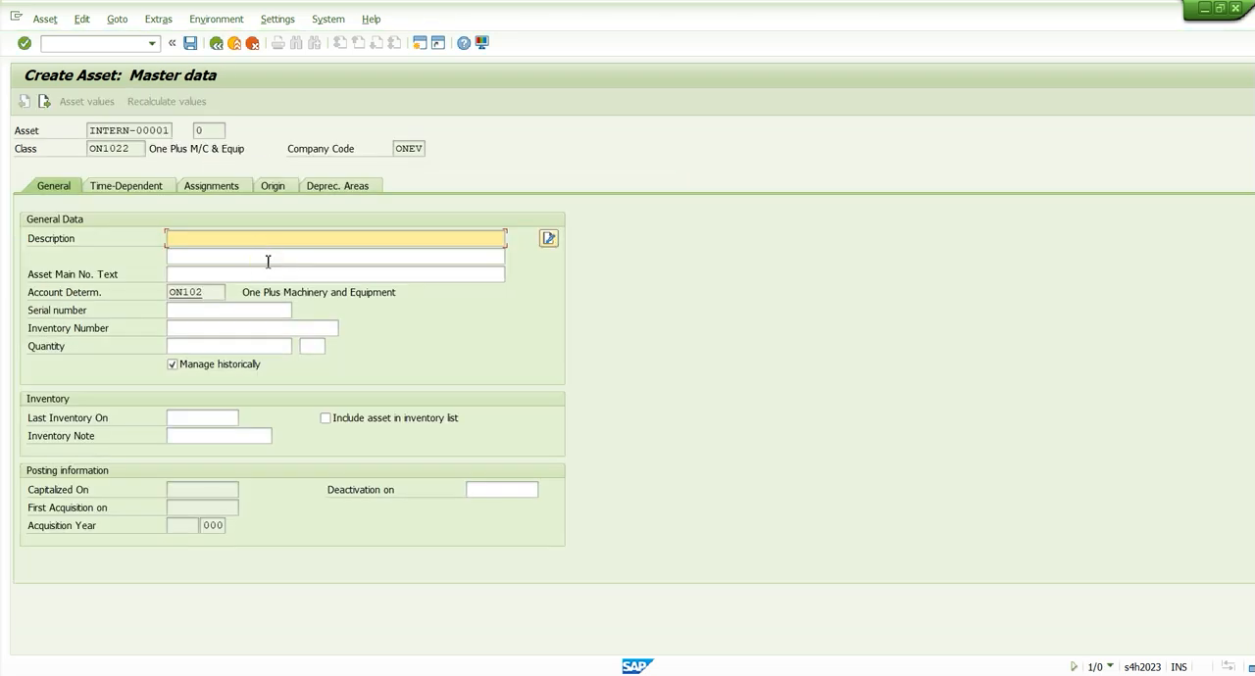
pyautogui.press('capslock')
pyautogui.write('Mchin')
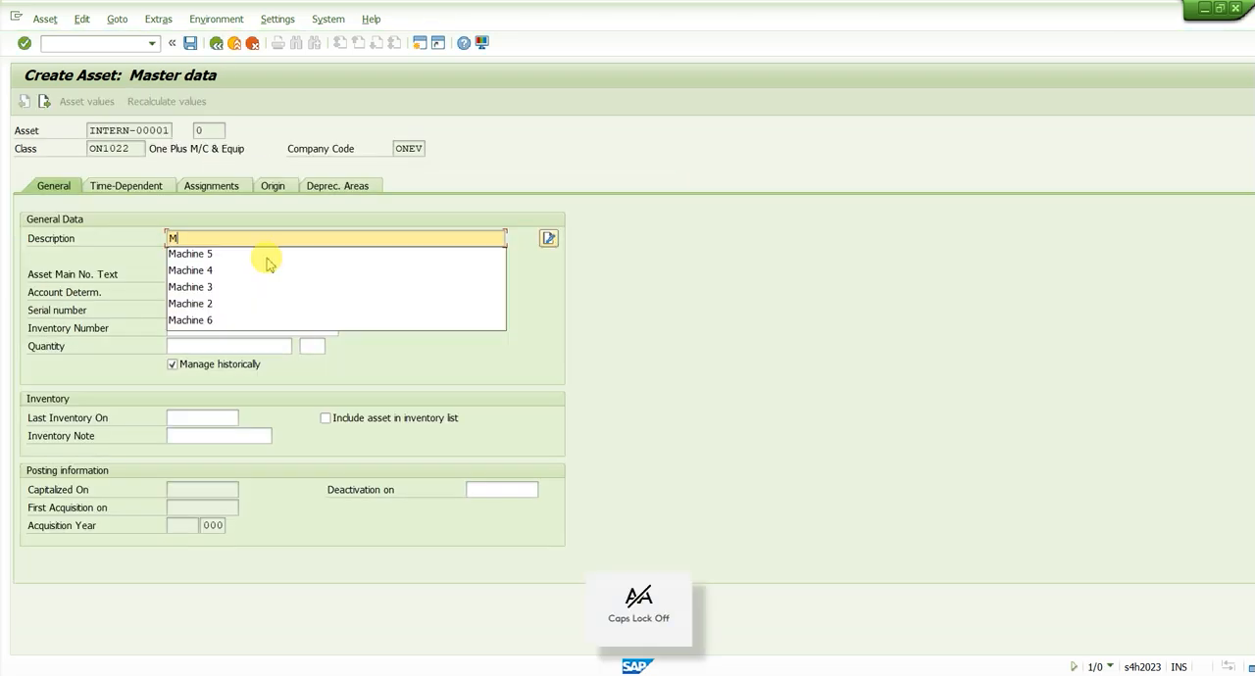
pyautogui.press('BackSpace')
pyautogui.press('BackSpace')
pyautogui.write('achi')
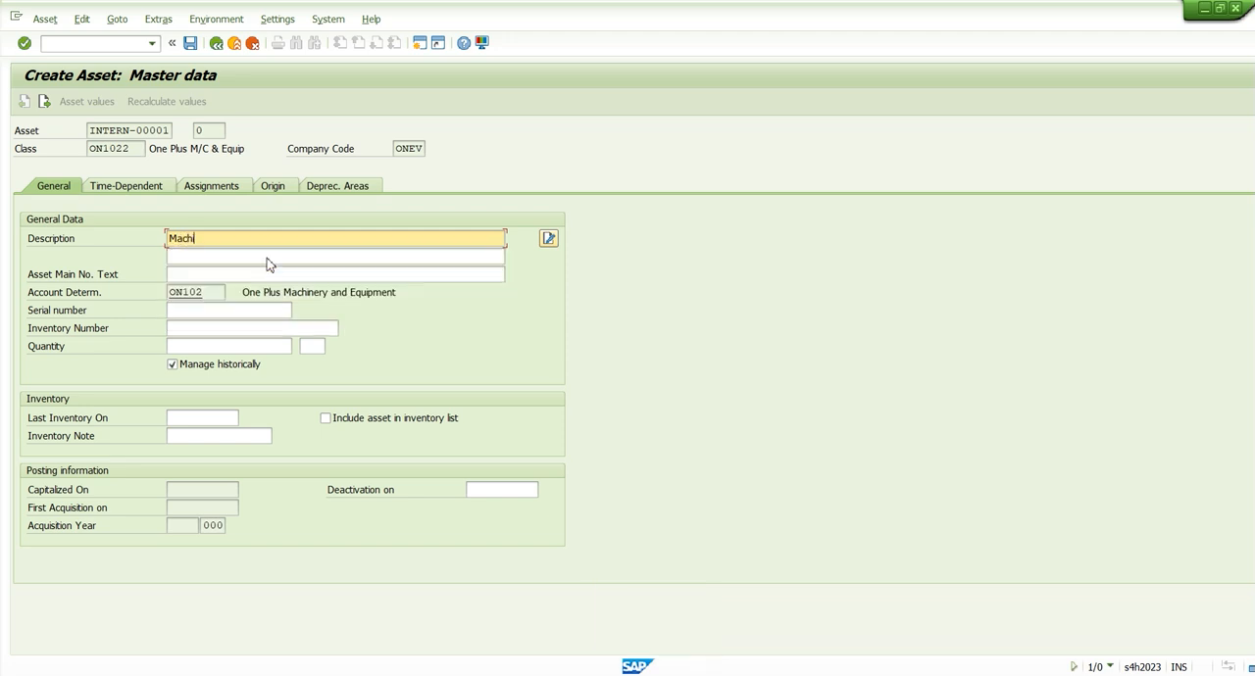
pyautogui.write('ne 6')
# Copy Machine 6 into the second description line and the asset main number text, and set the serial number to 6
pyautogui.hotkey('ctrl', 'a')
pyautogui.hotkey('ctrl', 'c')
pyautogui.press('Tab')
pyautogui.hotkey('ctrl', 'v')
pyautogui.press('Tab')
pyautogui.hotkey('ctrl', 'v')
pyautogui.press('Tab')
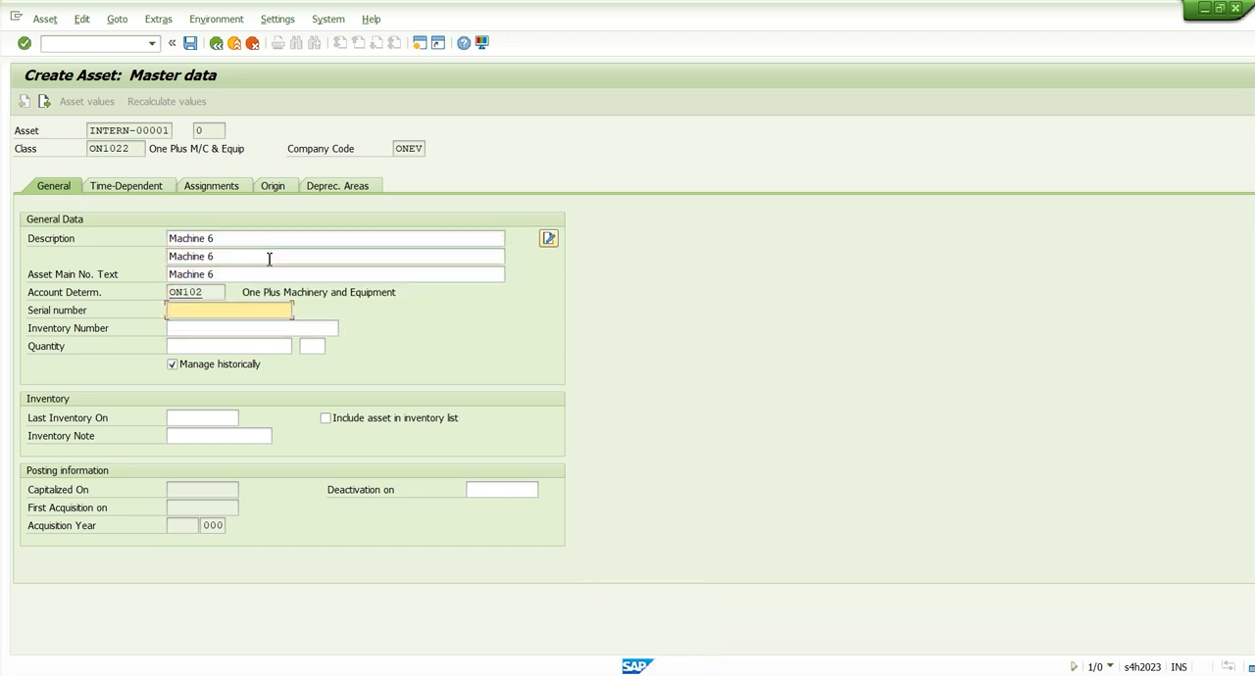
pyautogui.press('Return')
# Assign cost center ONEVLNOP (Laptop North Operati) in the asset's time-dependent data
pyautogui.click(162, 188)
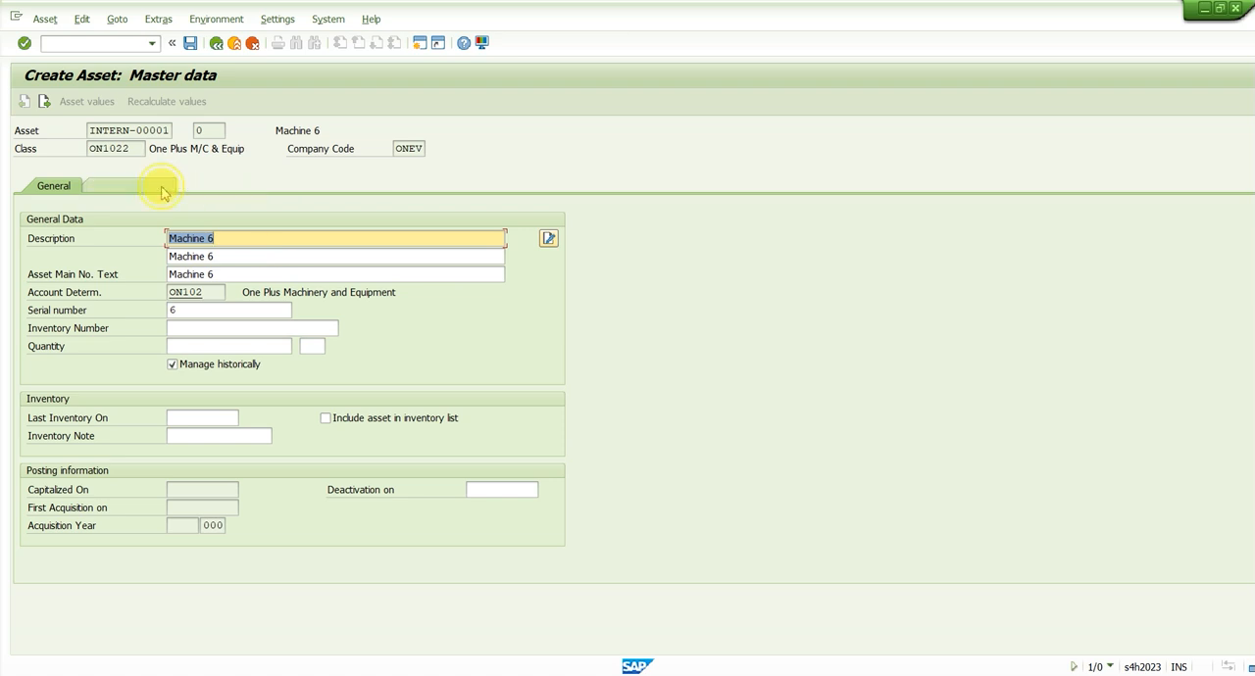
pyautogui.click(202, 258)
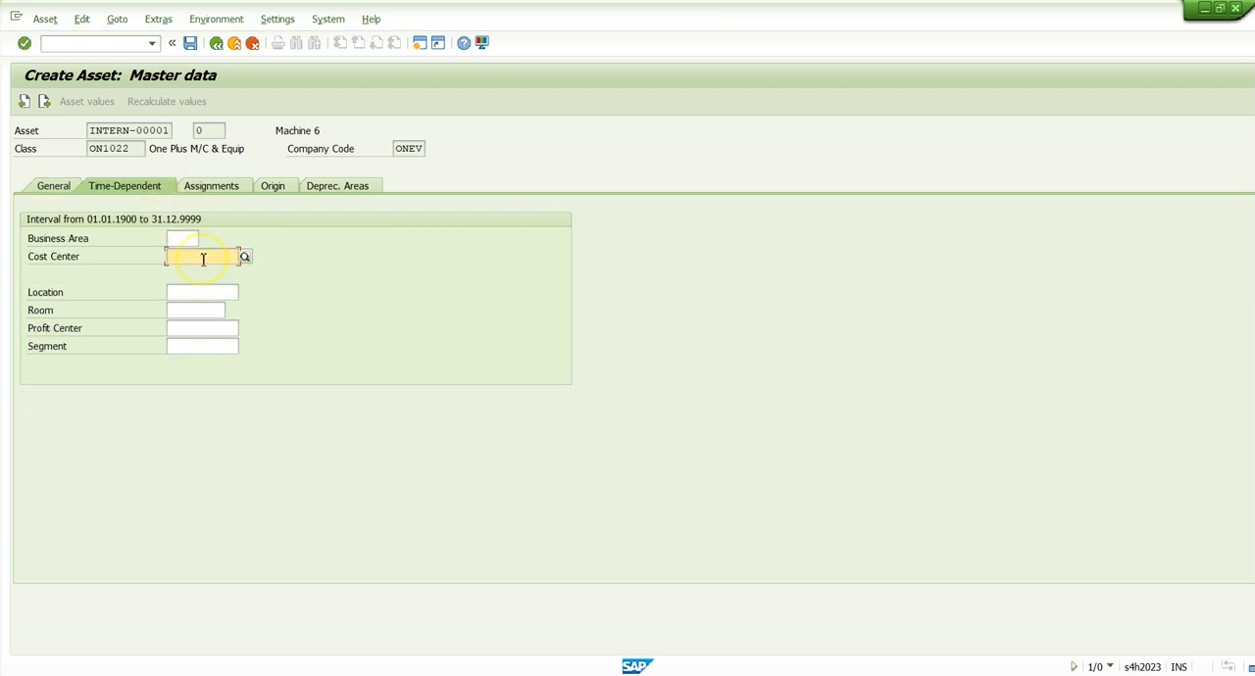
pyautogui.click(245, 258)
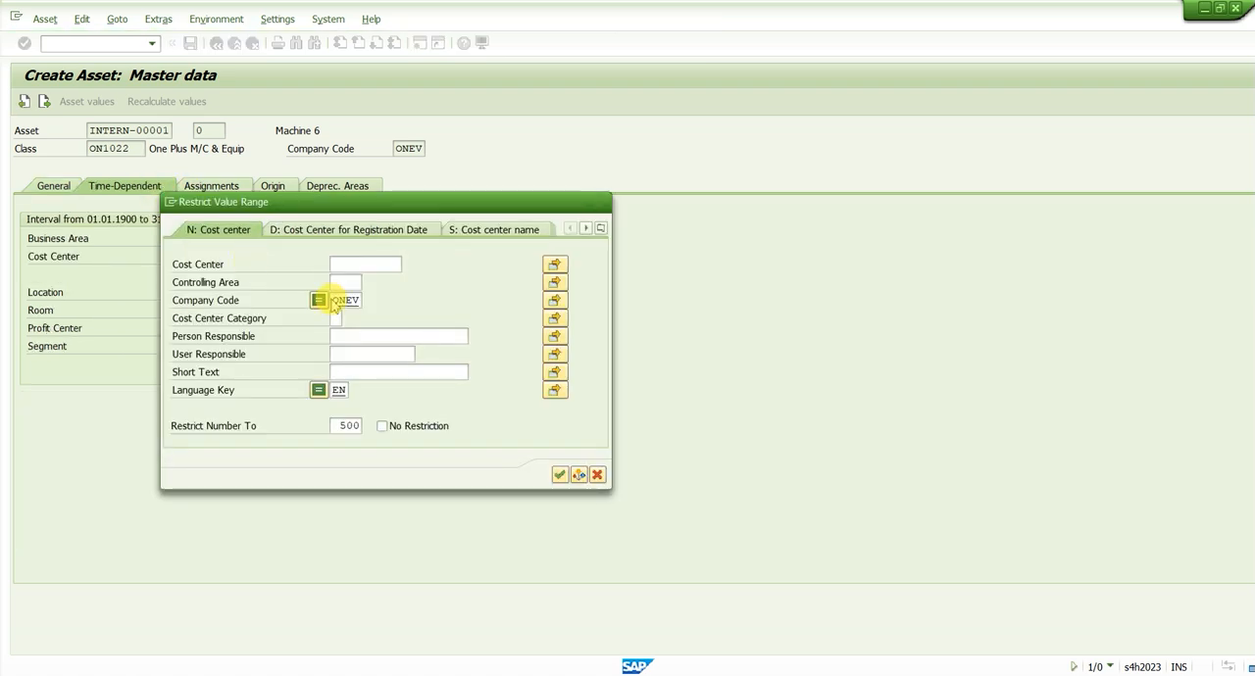
pyautogui.press('Return')
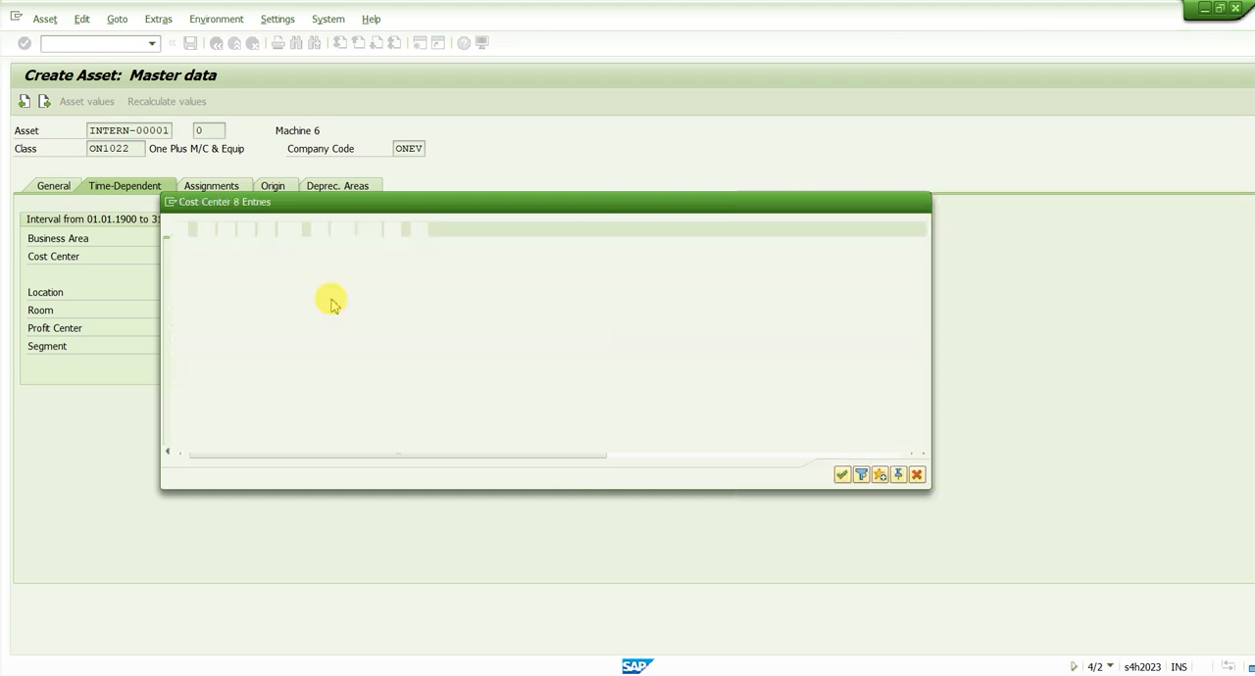
pyautogui.doubleClick(263, 262)
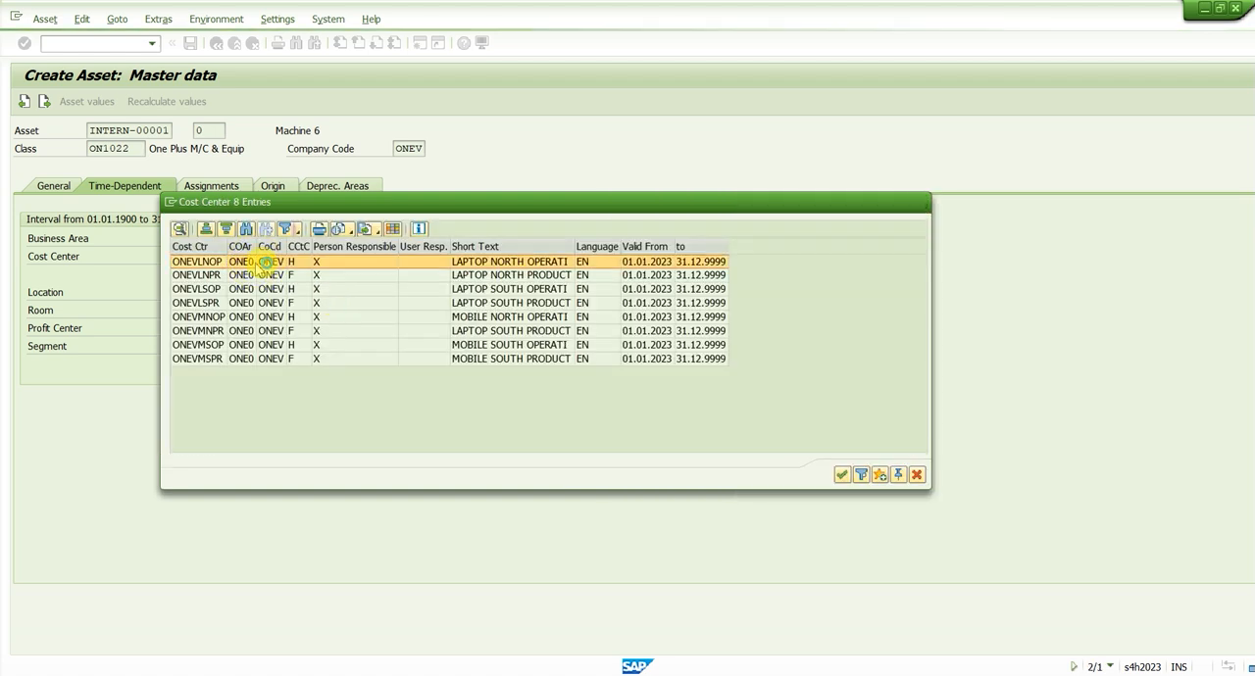
pyautogui.press('Return')
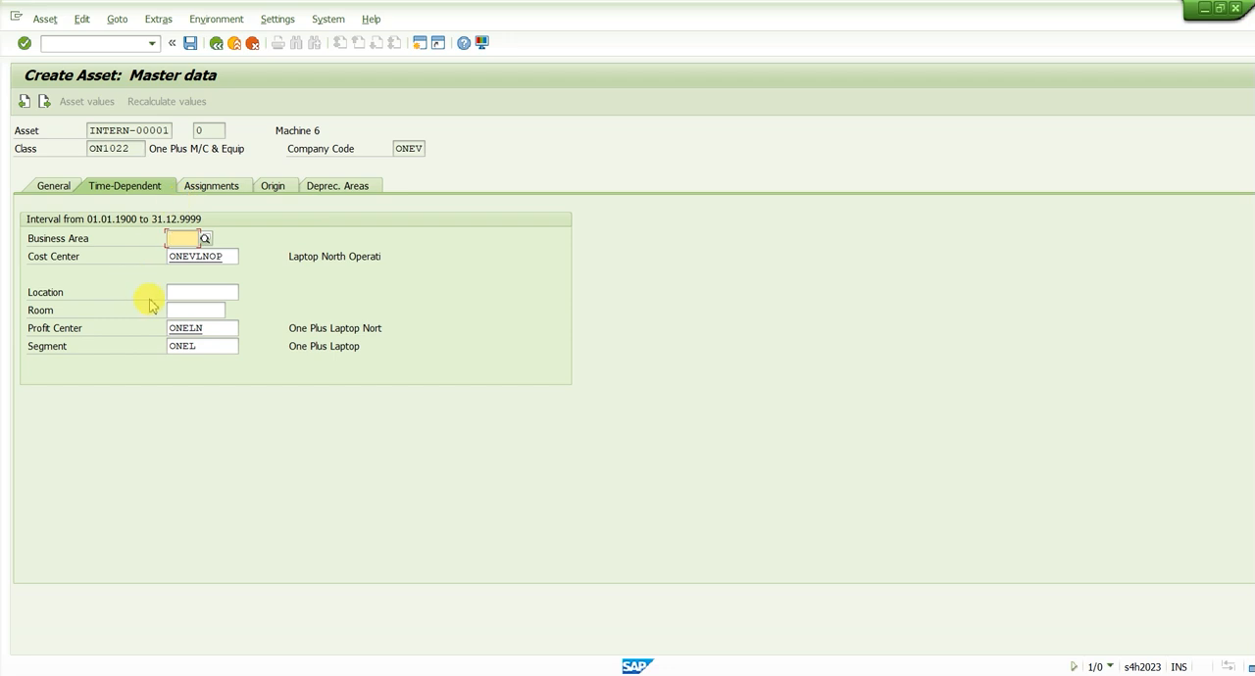
# Examine the asset's time-dependent assignments, comparing the segment, profit center and cost center with their descriptions
pyautogui.click(194, 292)
pyautogui.click(194, 309)
pyautogui.click(202, 329)
pyautogui.click(208, 347)
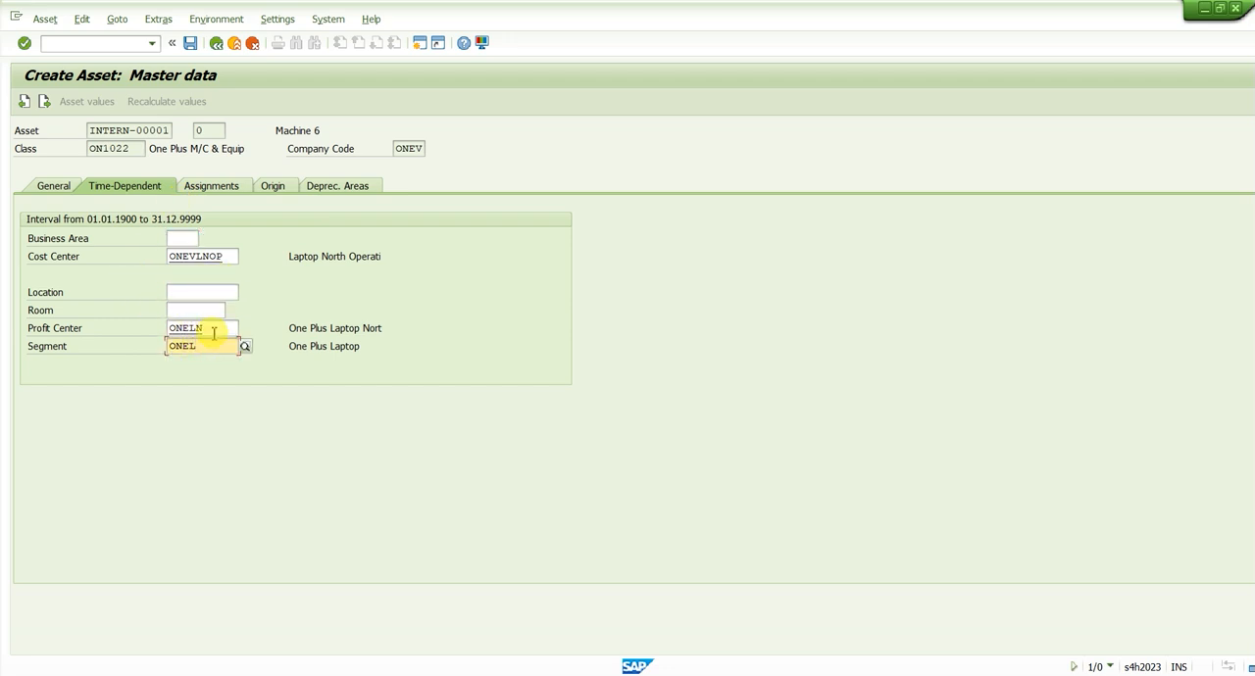
pyautogui.moveTo(296, 348); pyautogui.dragTo(382, 353)
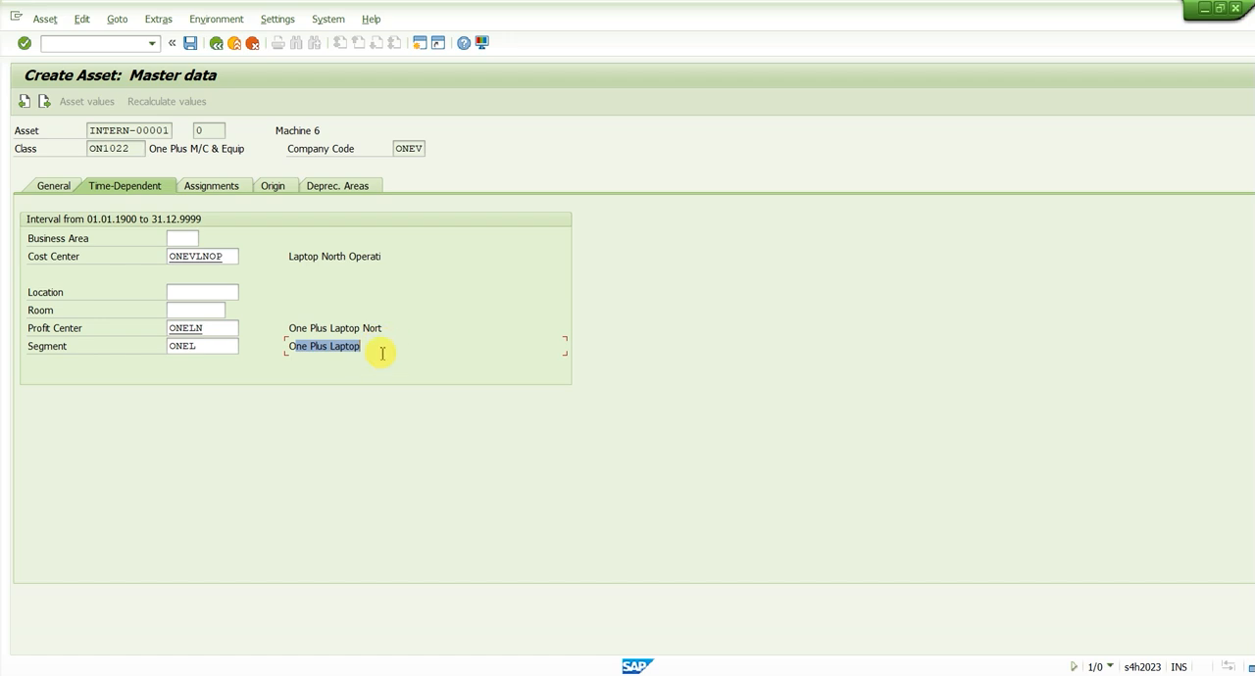
pyautogui.moveTo(296, 353); pyautogui.dragTo(331, 350)
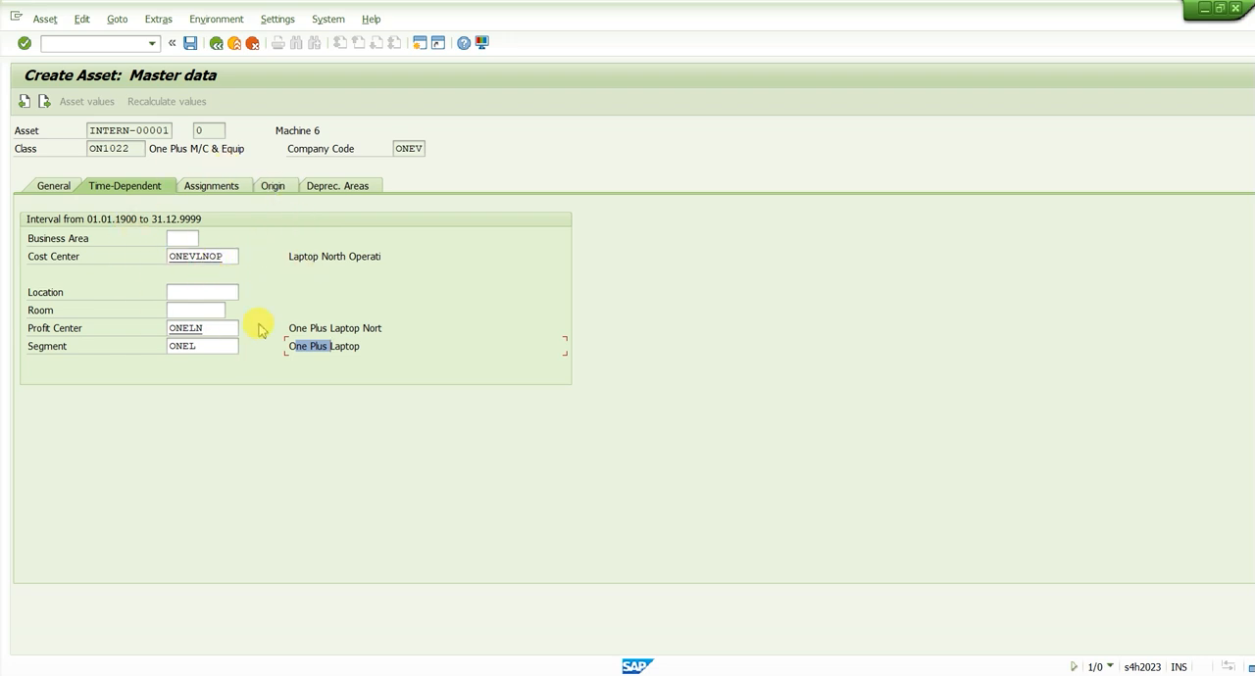
pyautogui.moveTo(206, 346); pyautogui.dragTo(121, 347)
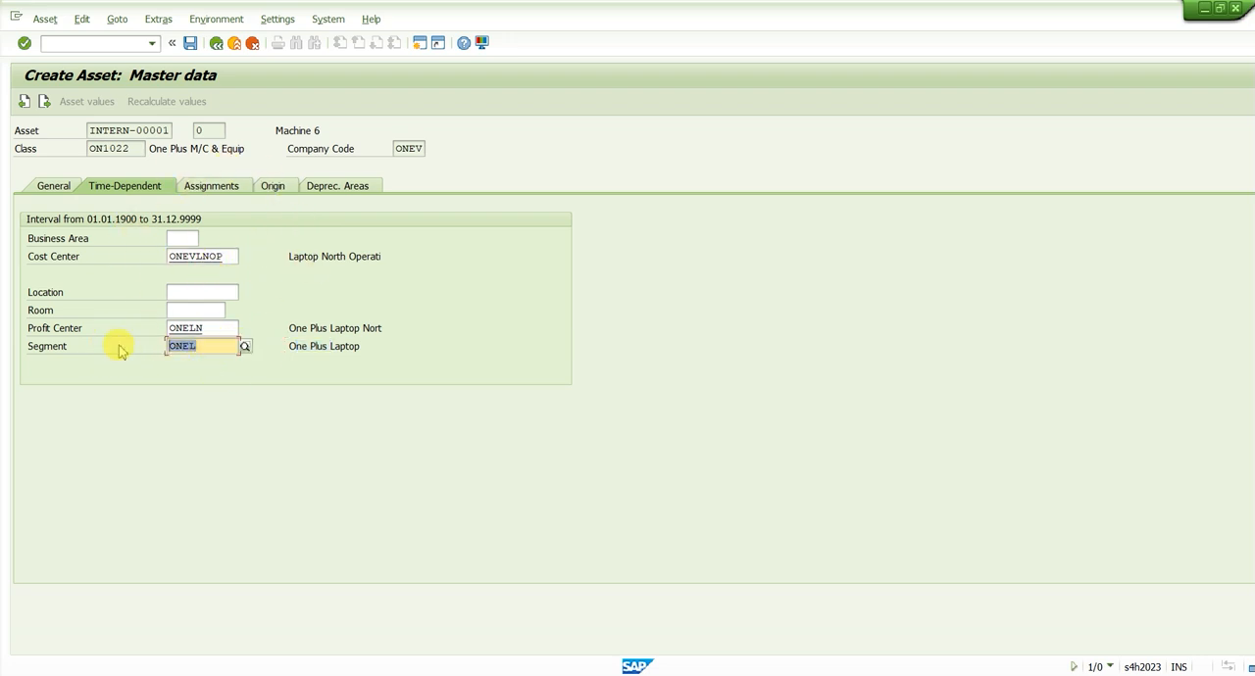
pyautogui.click(215, 327)
pyautogui.doubleClick(215, 327)
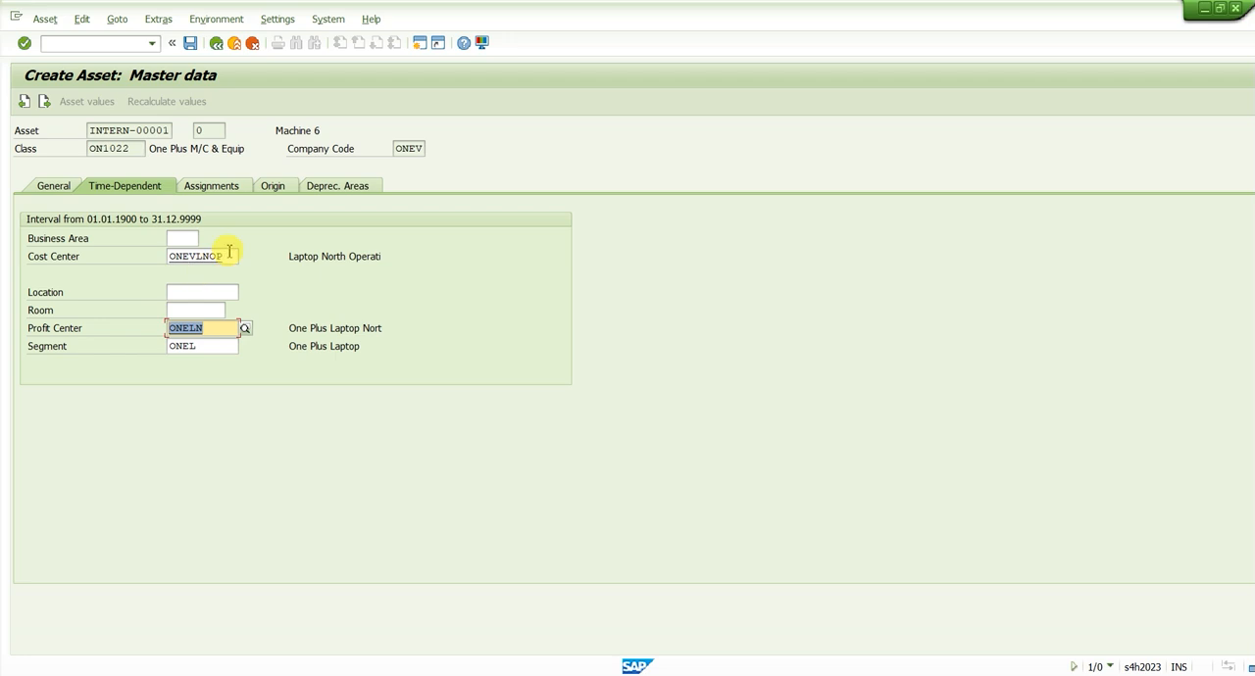
pyautogui.moveTo(229, 254); pyautogui.dragTo(162, 266)
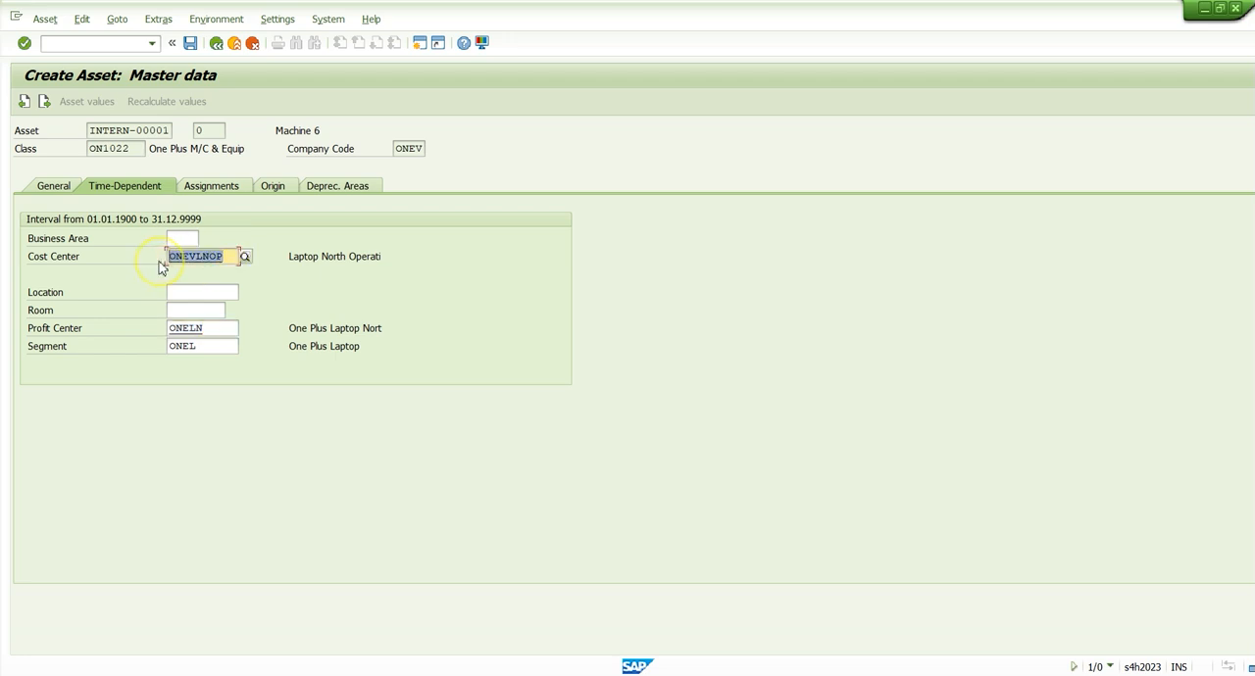
pyautogui.click(319, 260)
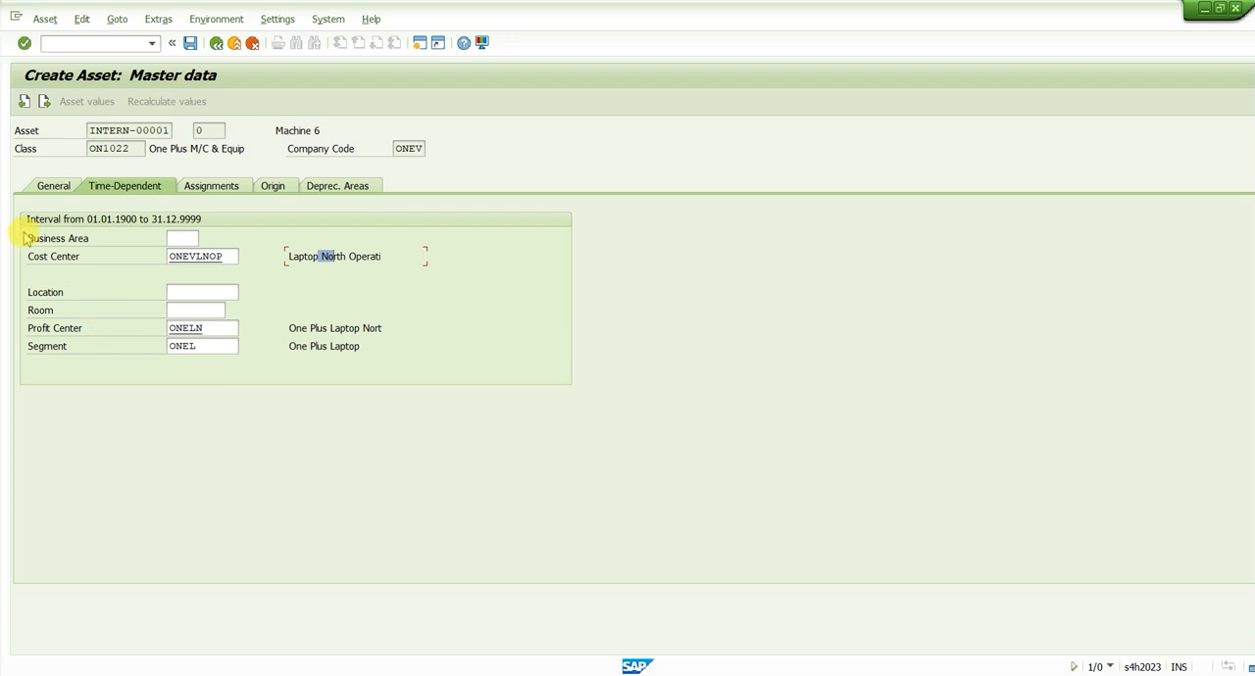
# Accept the default depreciation keys and useful lives in the asset's depreciation areas, and save the asset
pyautogui.click(307, 187)
pyautogui.press('Tab')
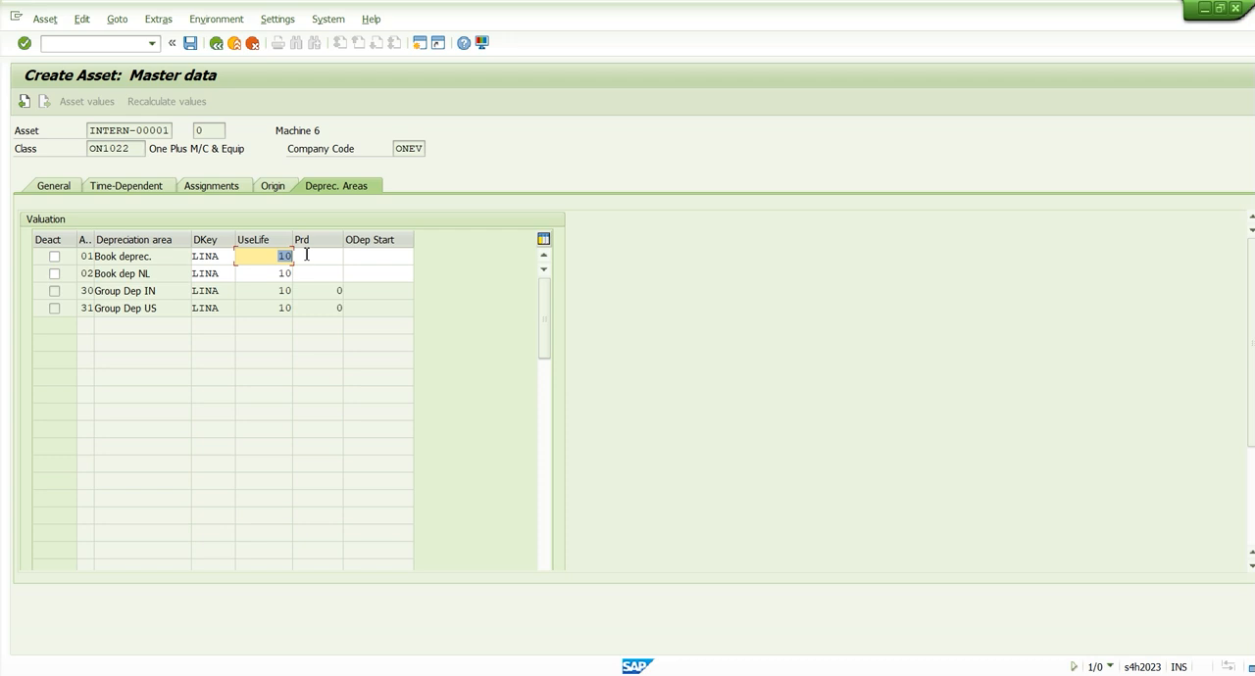
pyautogui.click(306, 255)
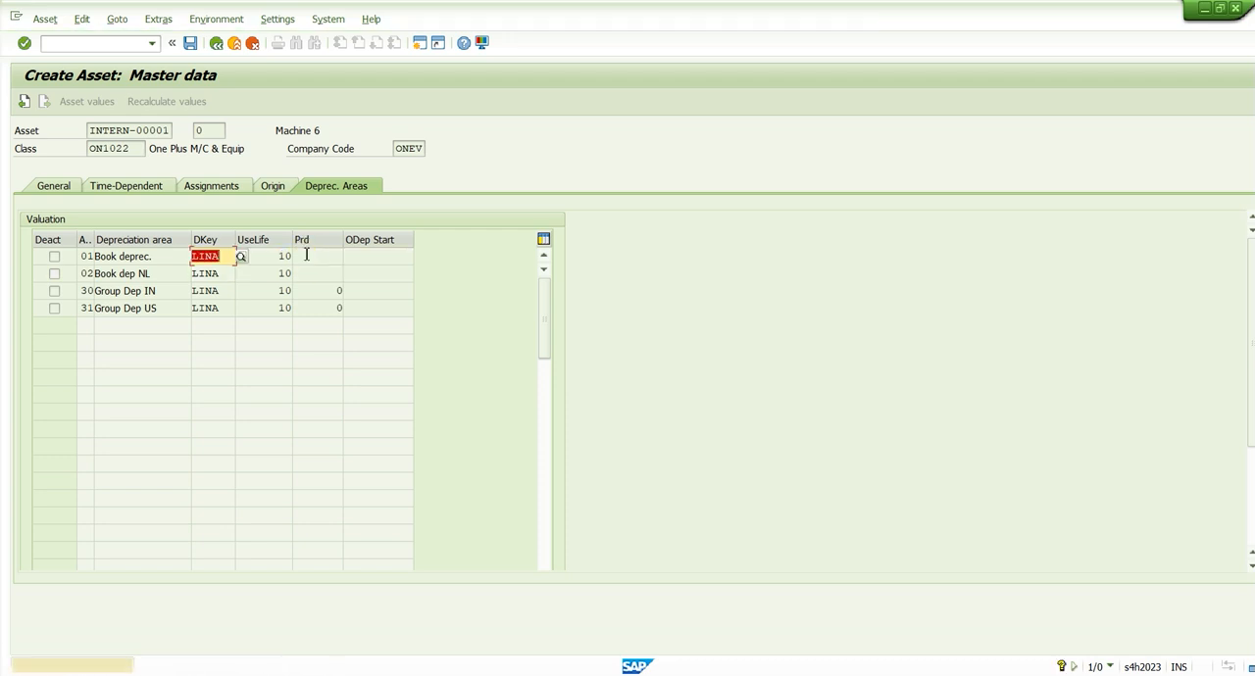
pyautogui.click(307, 256)
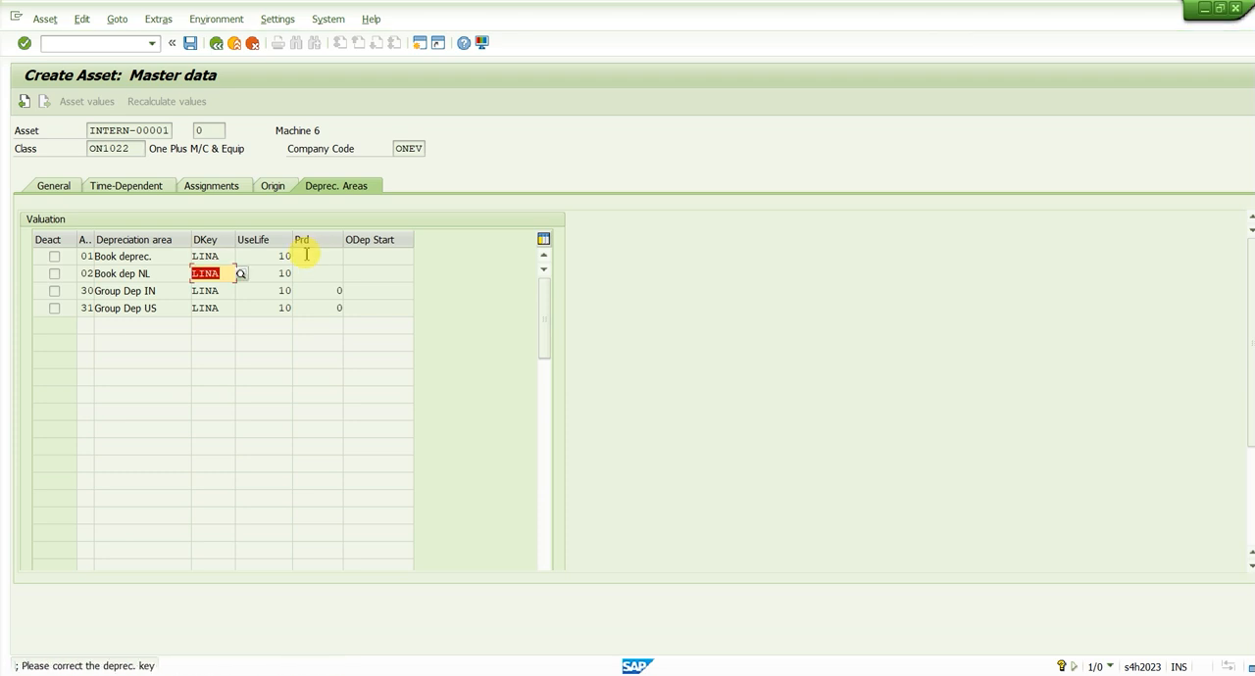
pyautogui.click(307, 256)
pyautogui.hotkey('ctrl', 's')
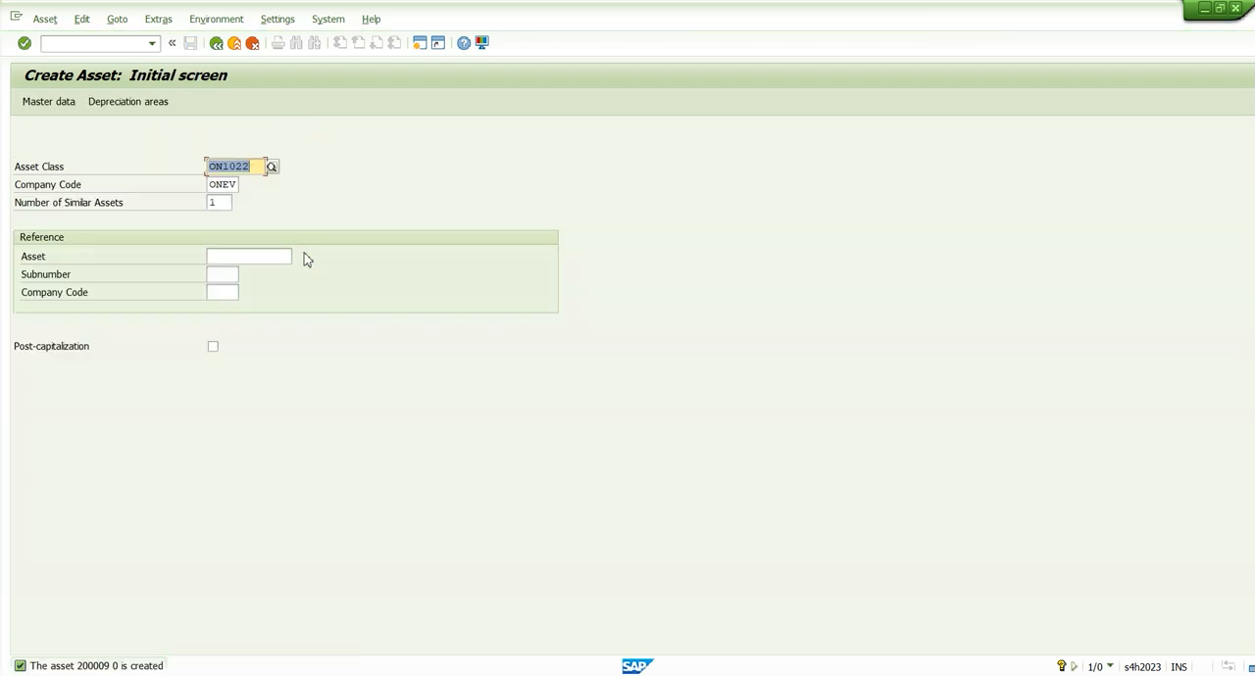
# Read the new asset's number in the details of the creation message, and close them
pyautogui.click(137, 667)
pyautogui.moveTo(319, 91); pyautogui.dragTo(380, 91)
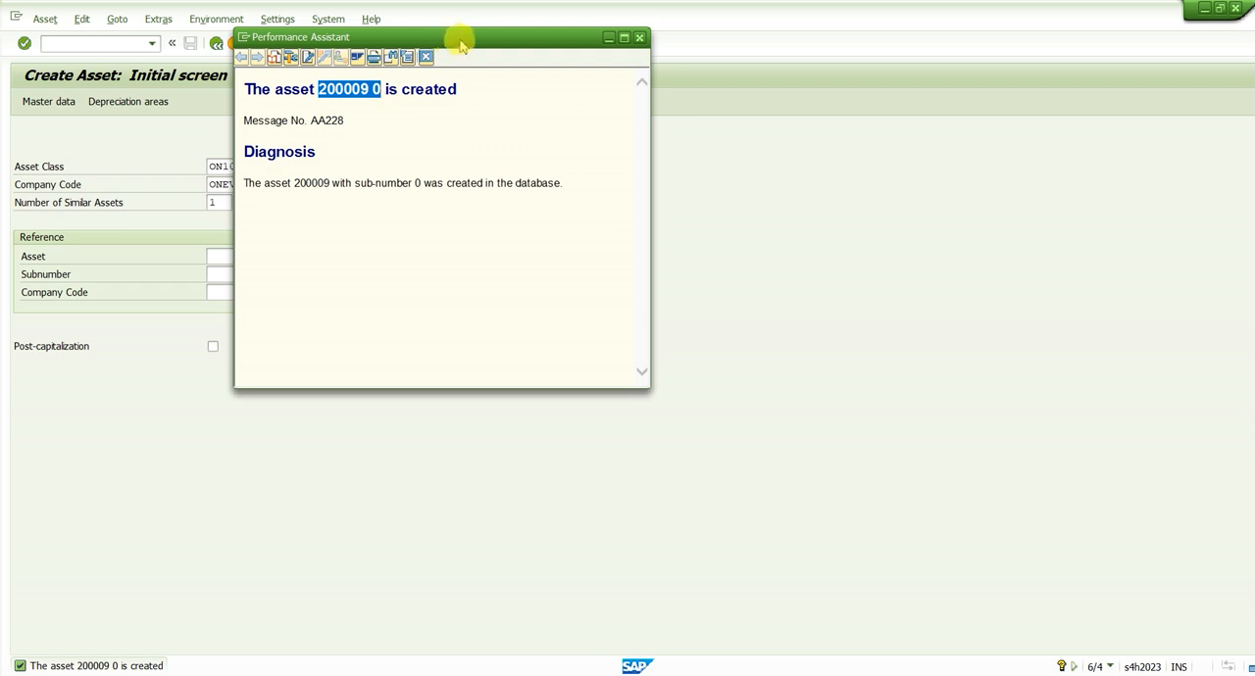
pyautogui.click(427, 57)
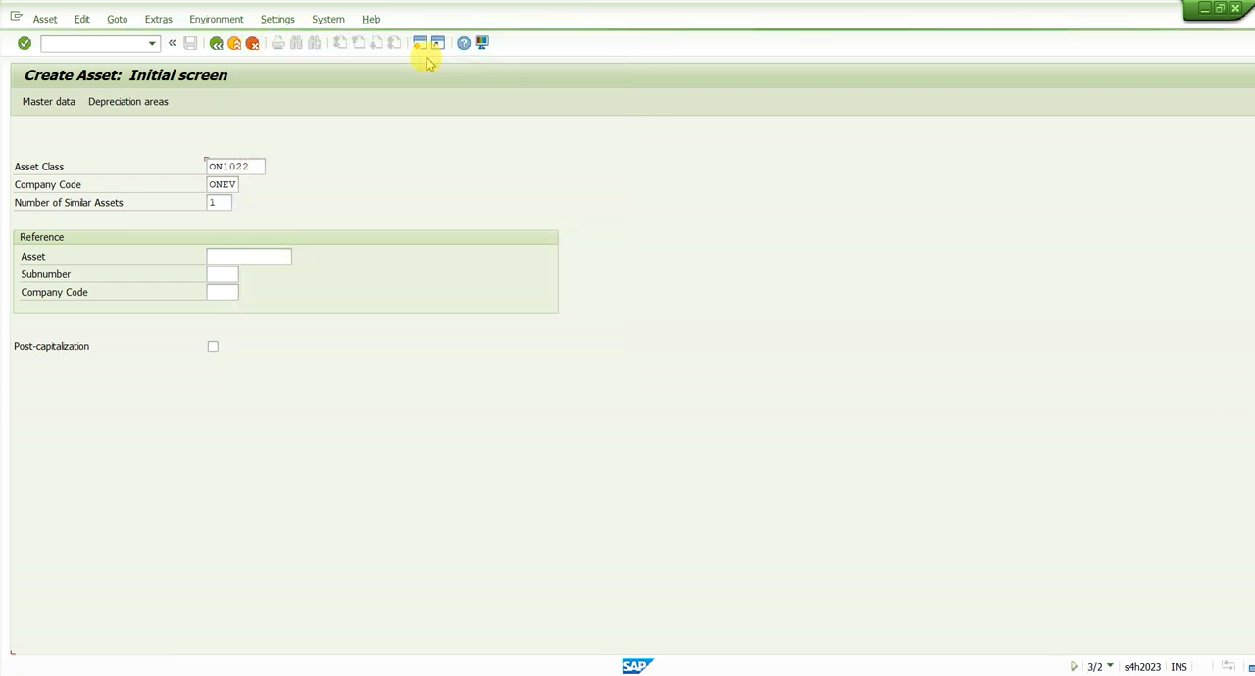
# Open transaction F-90 for an asset acquisition from purchase with vendor
pyautogui.click(113, 43)
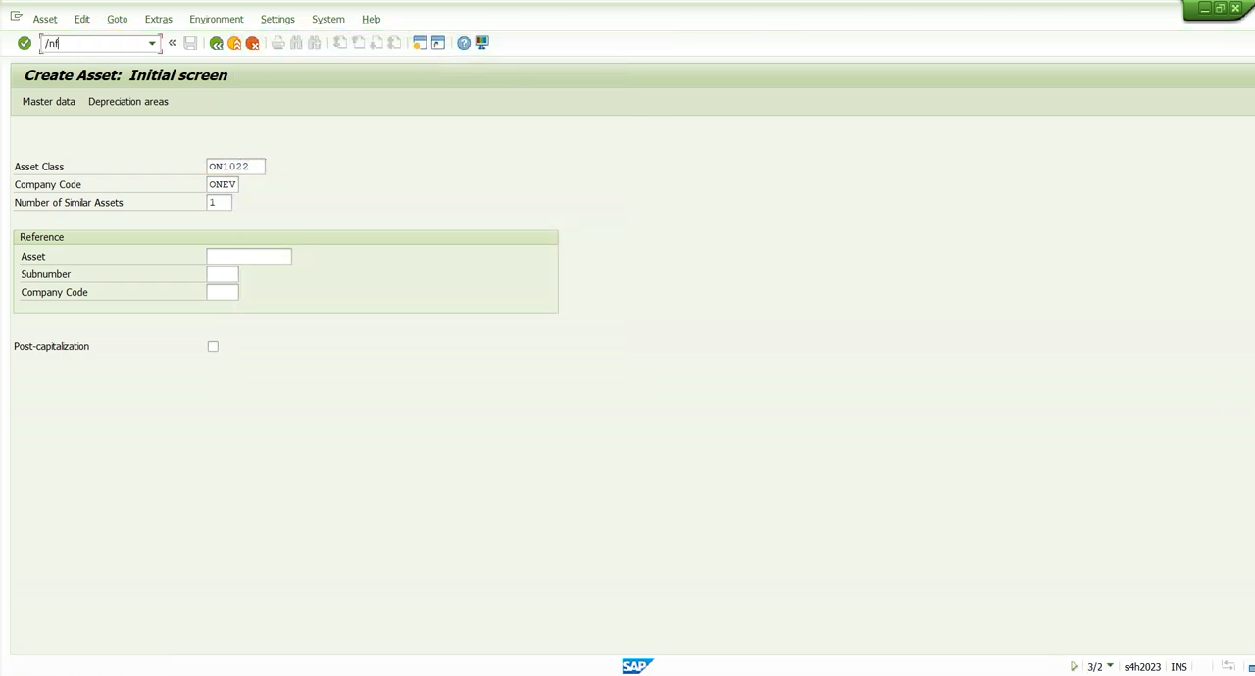
pyautogui.write('/nf-90')
pyautogui.press('Return')
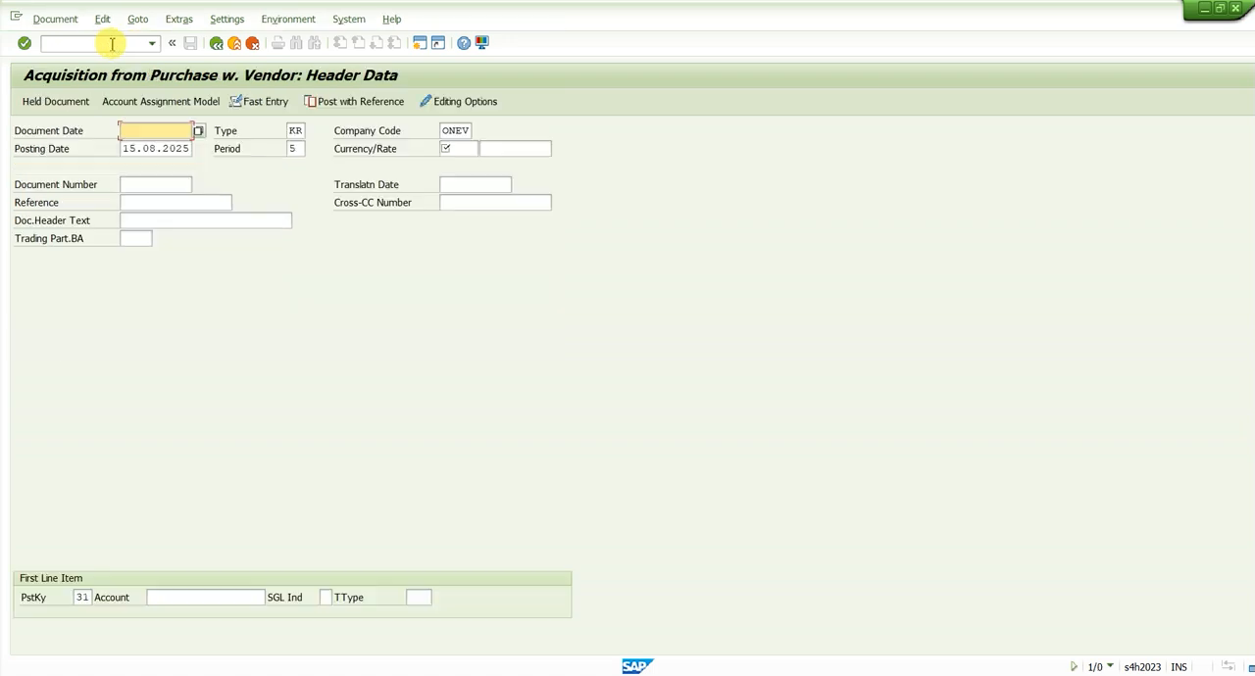
# Set the document date and posting date to 01.04.2023 and the currency to INR
pyautogui.press('Down')
pyautogui.press('Down')
pyautogui.press('Down')
pyautogui.press('Tab')
pyautogui.press('Tab')
pyautogui.click(169, 148)
pyautogui.press('Down')
pyautogui.press('Down')
pyautogui.press('Down')
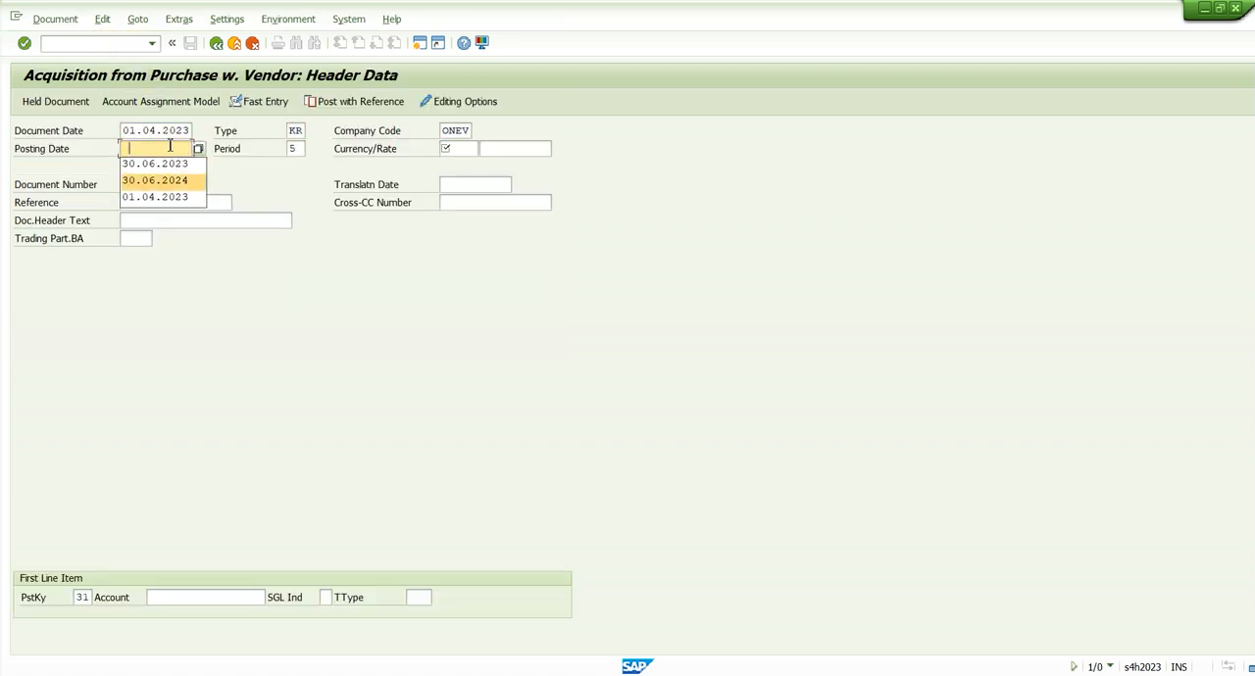
pyautogui.press('Tab')
pyautogui.press('Tab')
pyautogui.write('inr')
pyautogui.press('Tab')
pyautogui.press('Tab')
pyautogui.press('Tab')
pyautogui.press('Tab')
pyautogui.press('Tab')
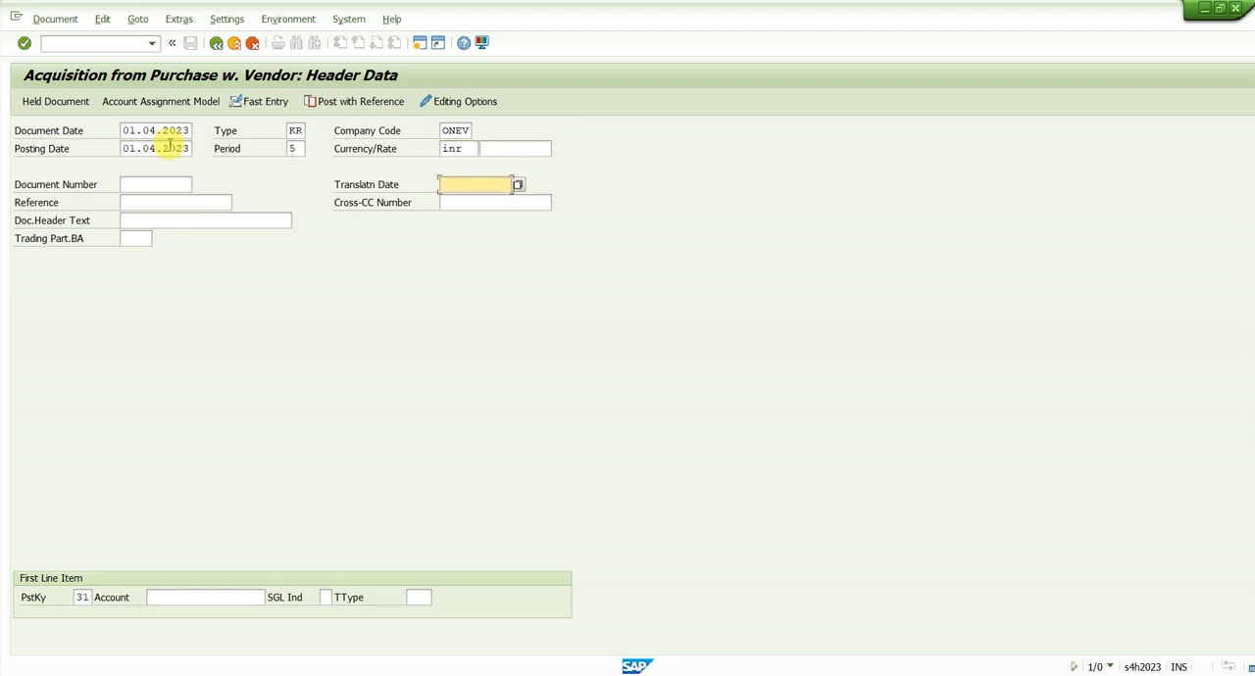
# Enter "Purchase of asse" as the reference and "Purchase of asset" as the document header text
pyautogui.hotkey('shift', 'Tab')
pyautogui.press('capslock')
pyautogui.write('Pu')
pyautogui.press('capslock')
pyautogui.write('urch')
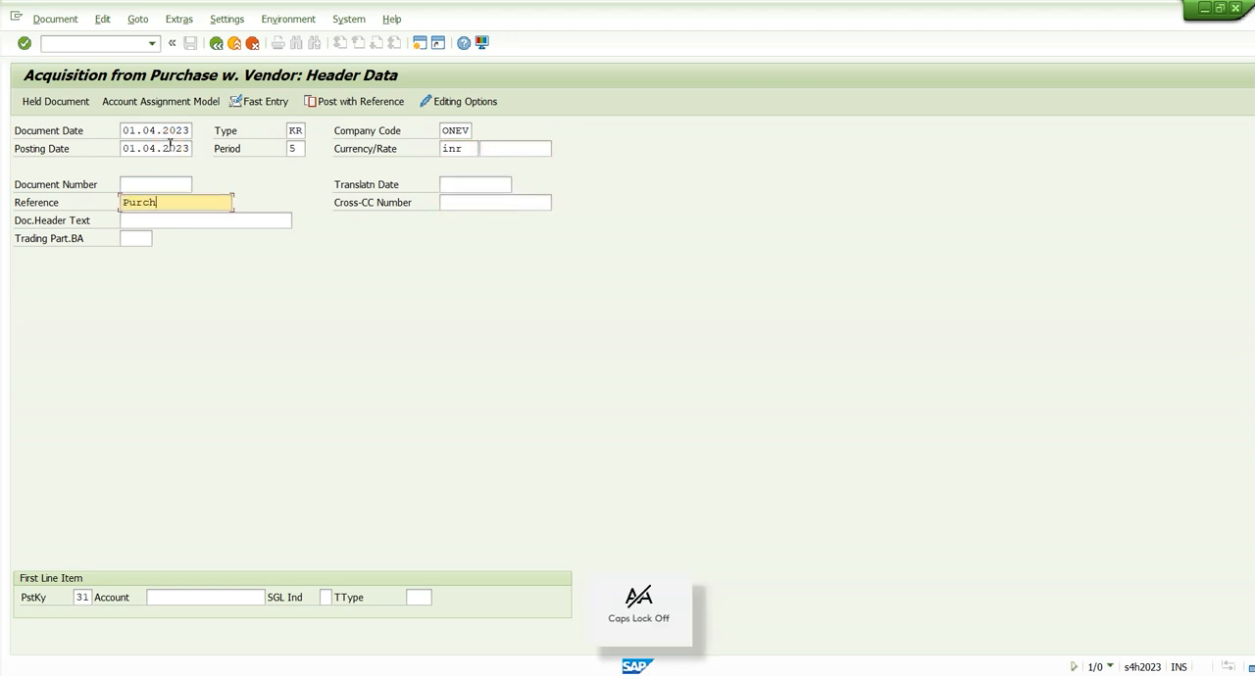
pyautogui.write('ase of asse')
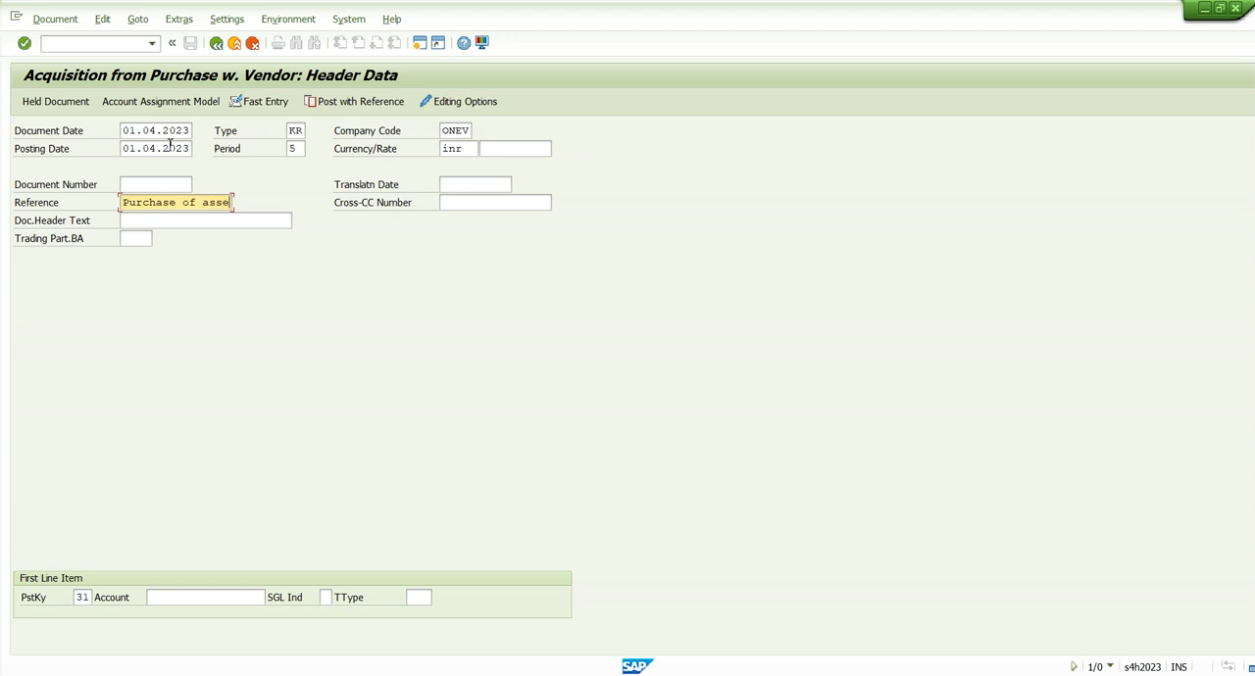
pyautogui.press('Tab')
pyautogui.write('Purchase of asse')
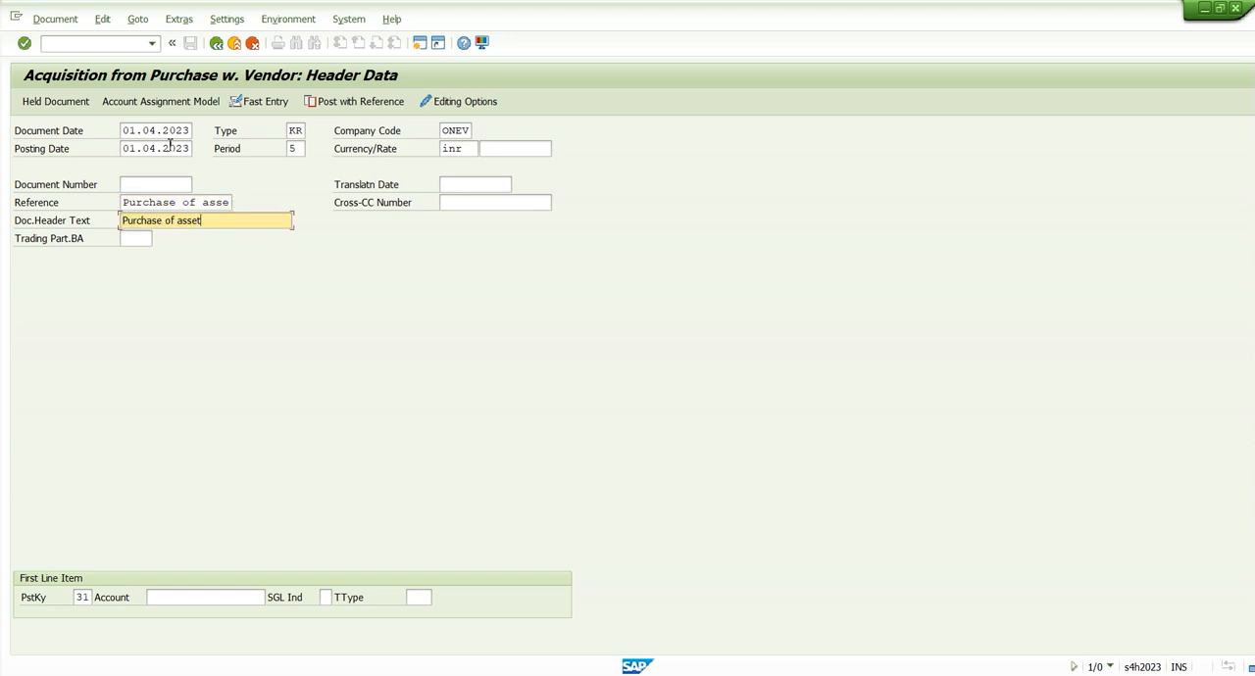
# Try to enter a vendor account directly in the first line item with posting key 31
pyautogui.press('Tab')
pyautogui.press('Tab')
pyautogui.press('Tab')
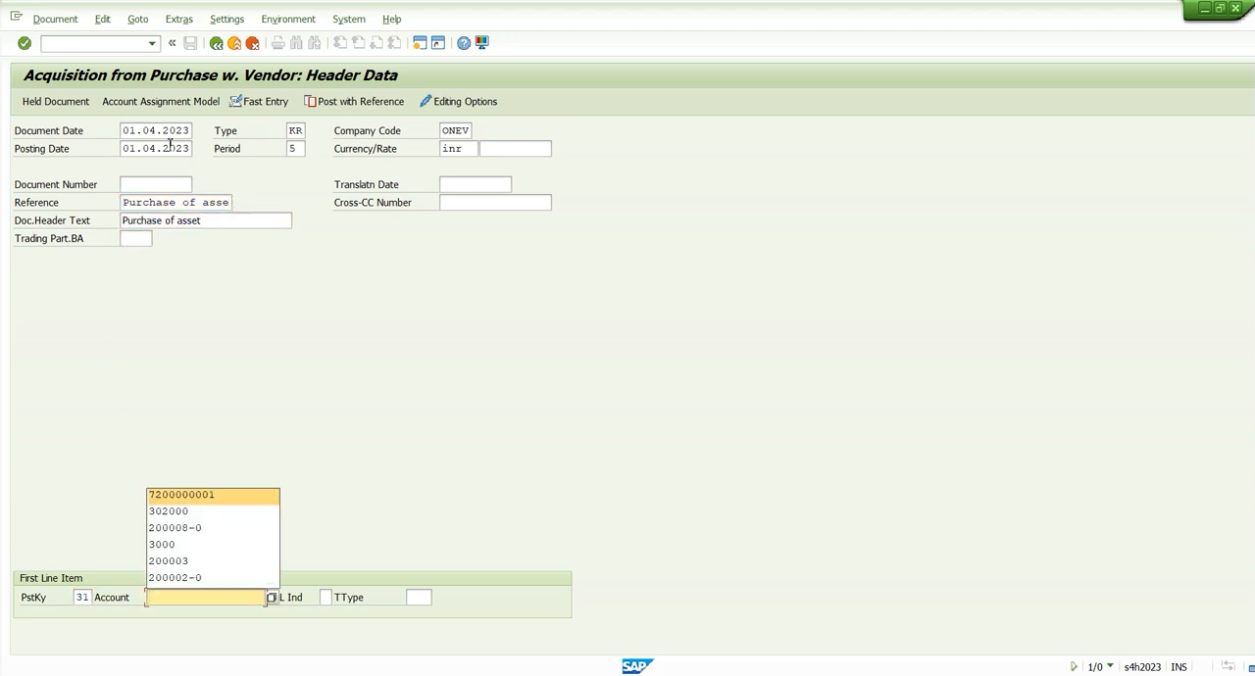
pyautogui.press('Down')
pyautogui.press('Down')
pyautogui.press('Down')
pyautogui.write('30000')
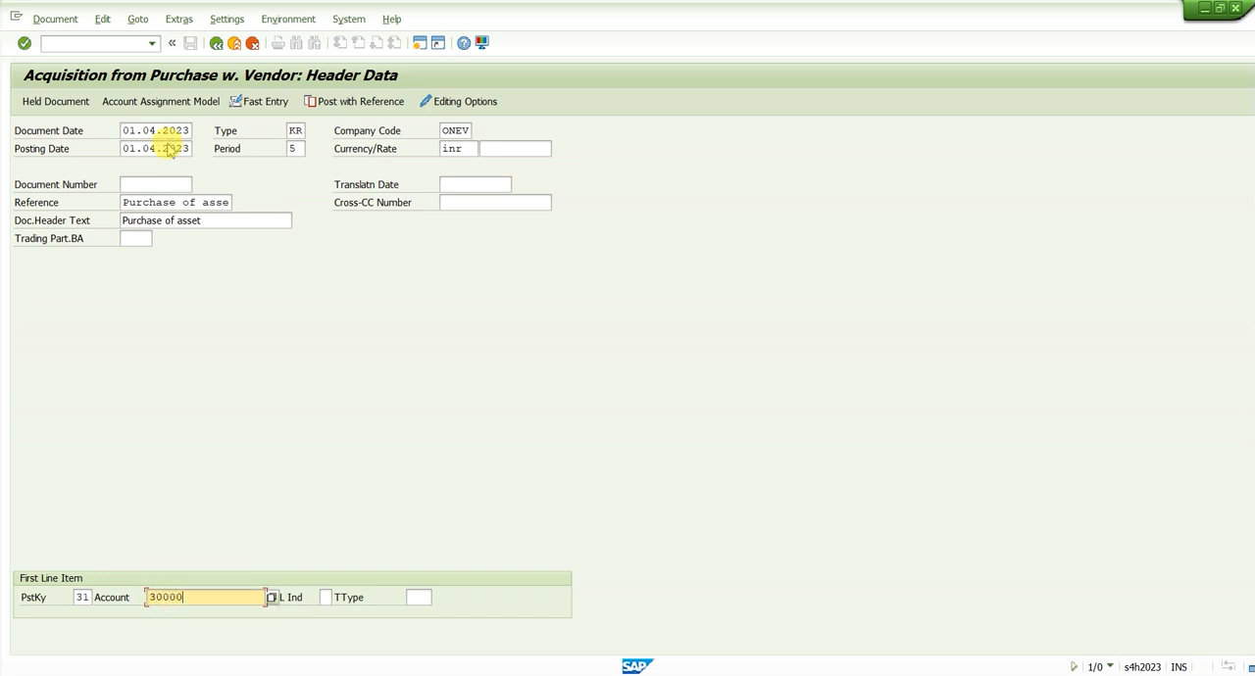
pyautogui.press('Return')
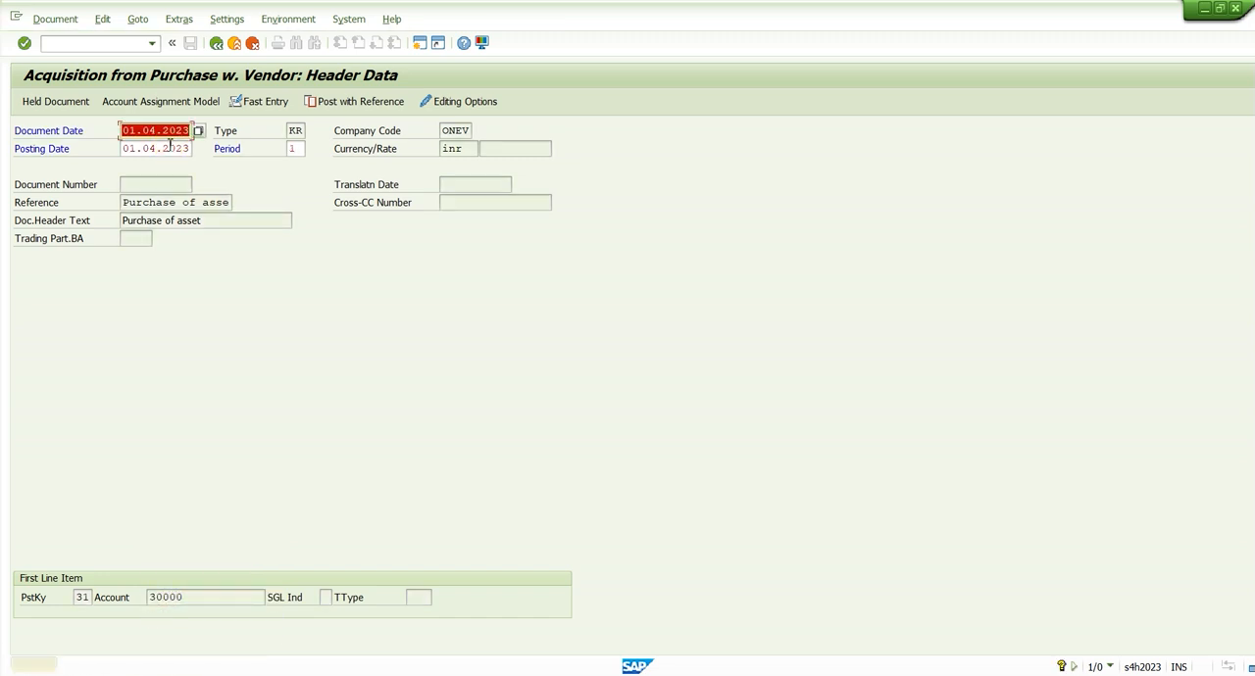
pyautogui.press('Return')
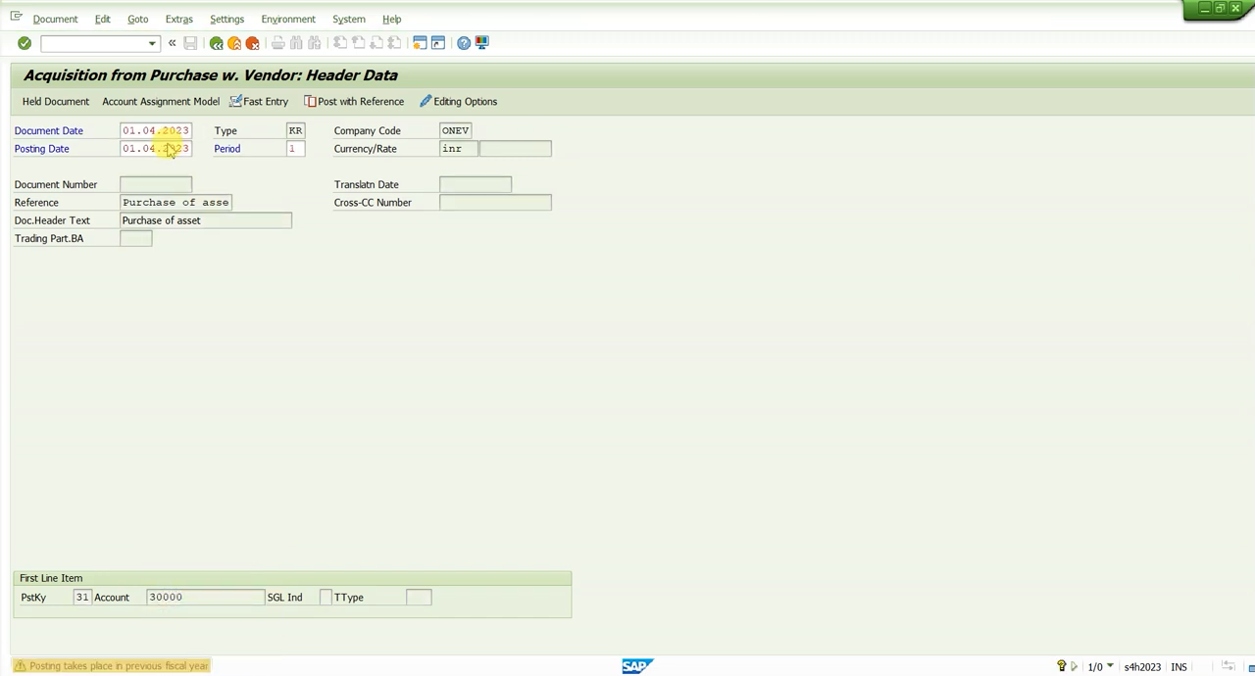
pyautogui.press('Tab')
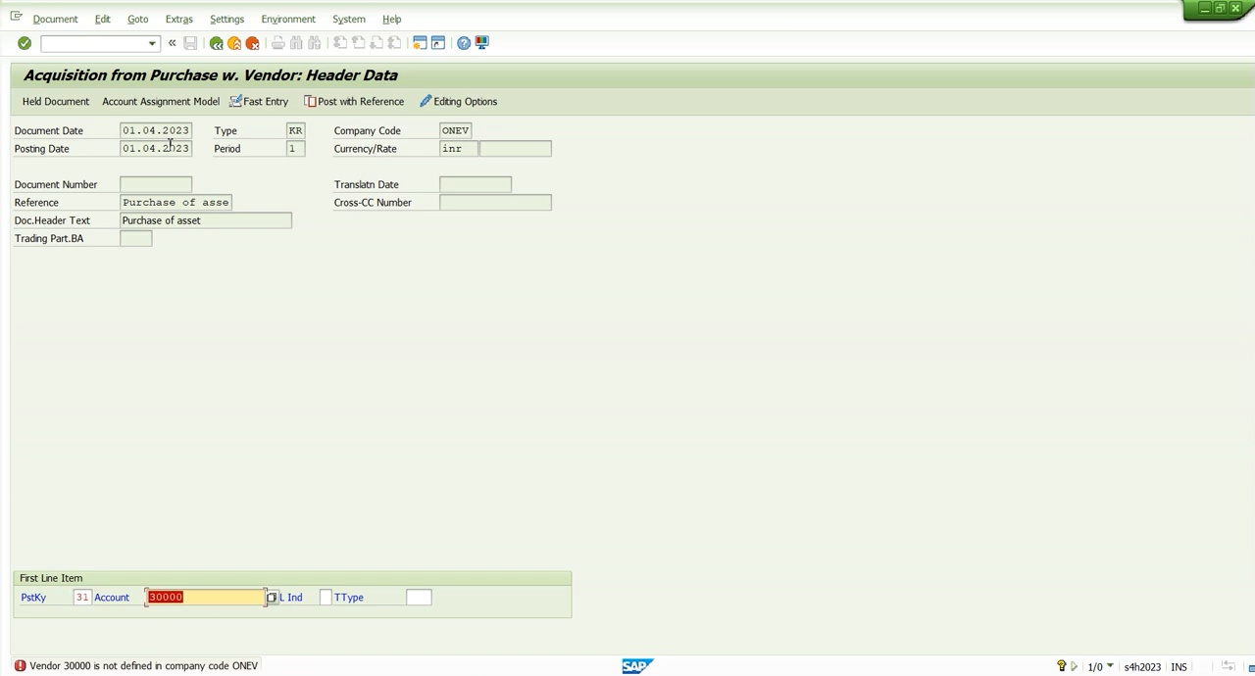
# Look up the suppliers of company code ONEV and use Domestic Vendor India as the first line item's account
pyautogui.click(273, 598)
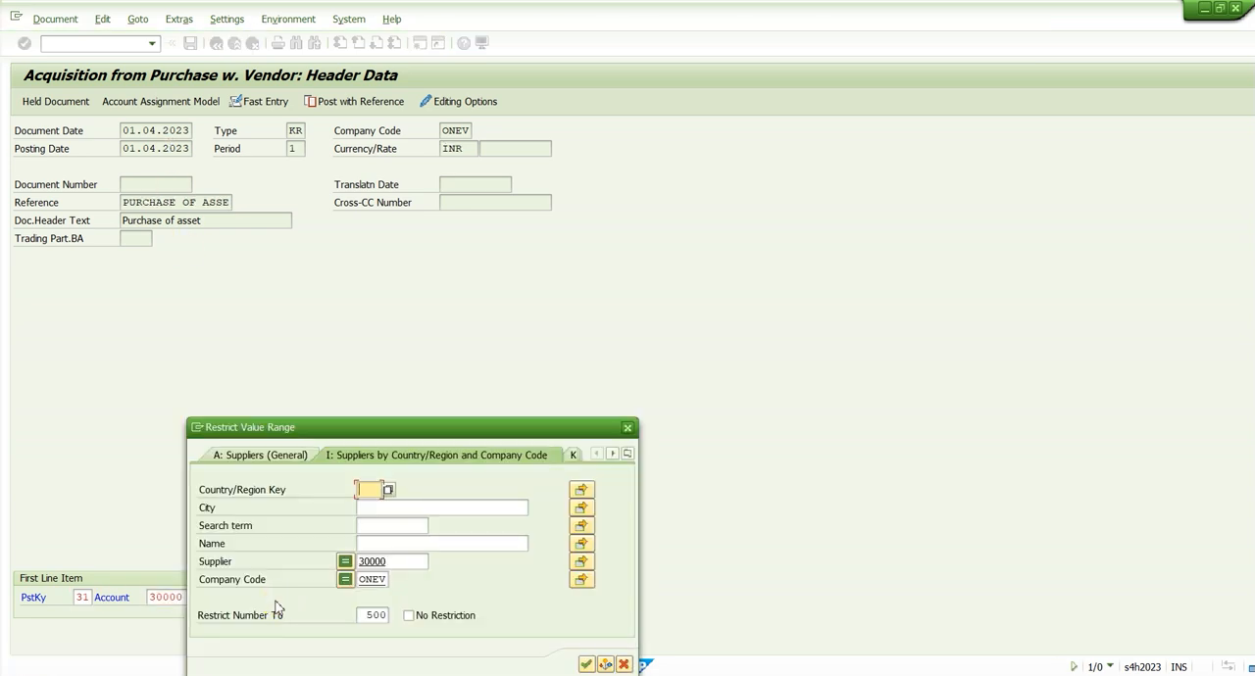
pyautogui.moveTo(402, 562); pyautogui.dragTo(202, 560)
pyautogui.press('BackSpace')
pyautogui.press('Return')
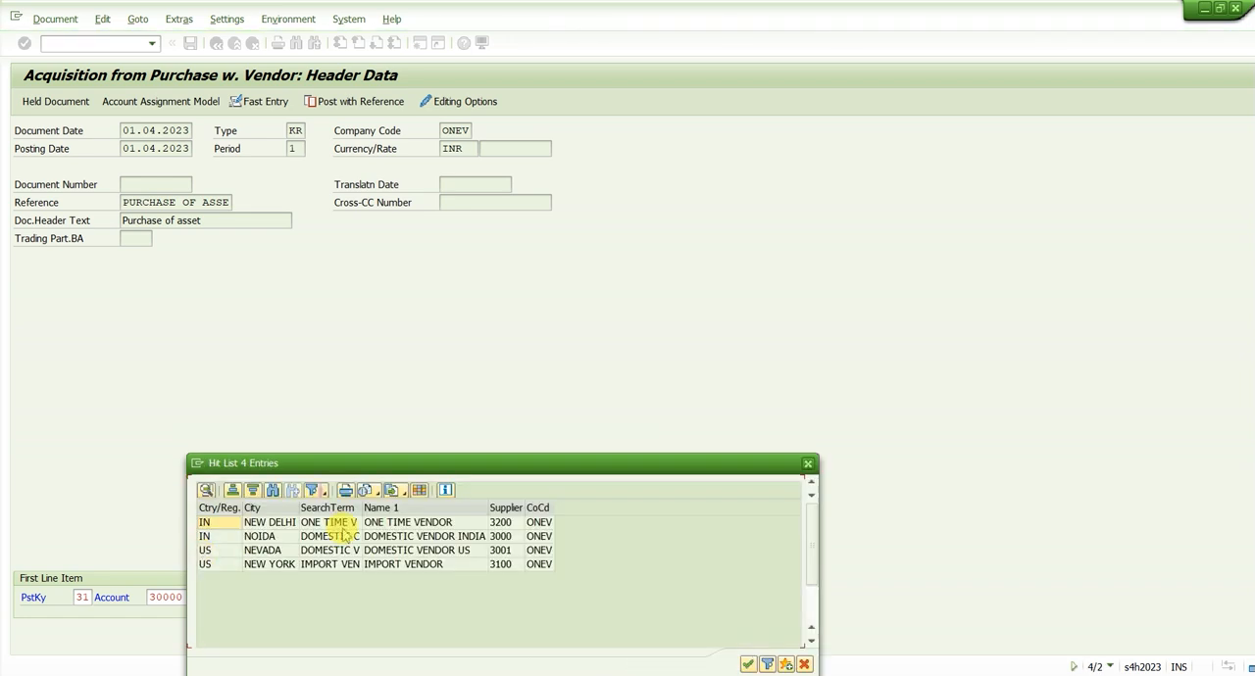
pyautogui.click(348, 537)
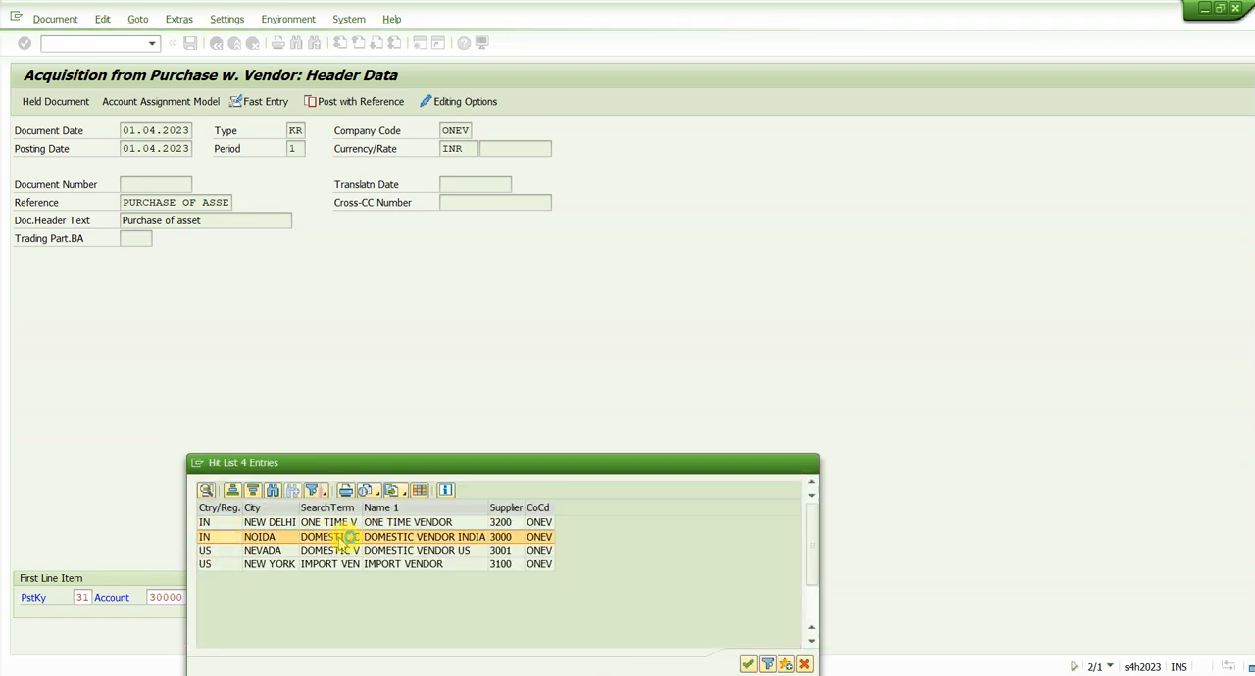
pyautogui.doubleClick(343, 537)
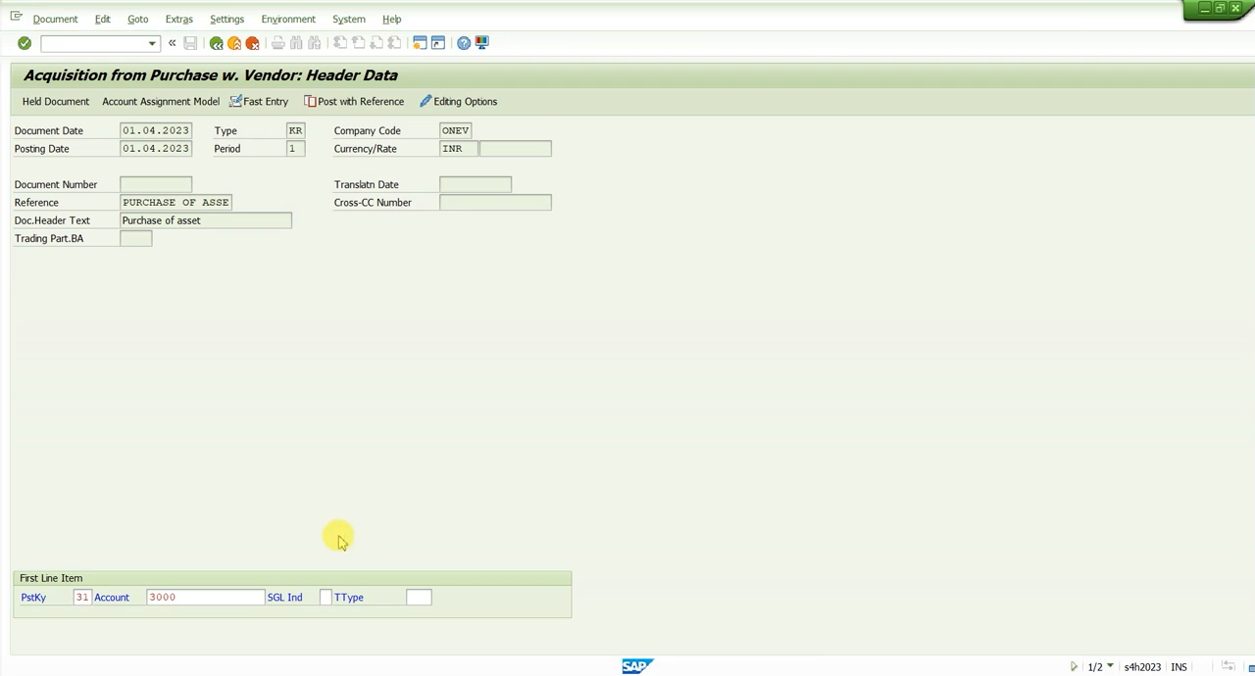
pyautogui.press('Return')
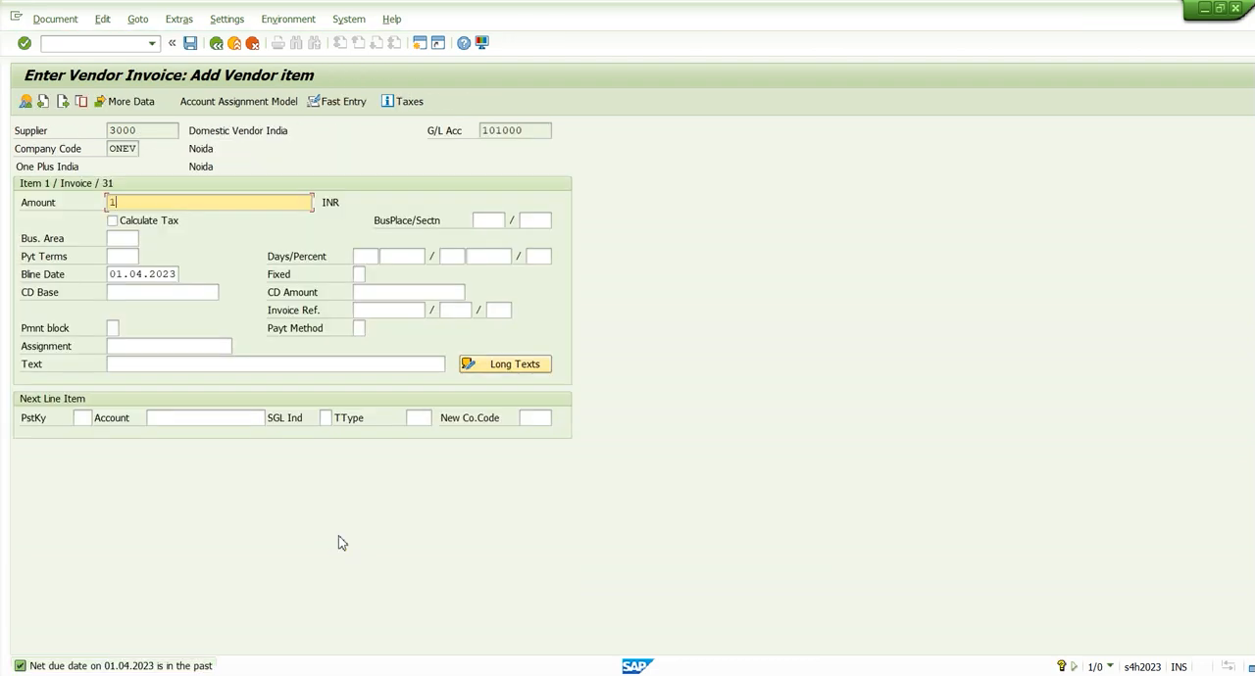
# Set the vendor item's amount to 100000 INR and its text to "Purchase of asset"
pyautogui.press('Tab')
pyautogui.press('Tab')
pyautogui.press('Tab')
pyautogui.press('Tab')
pyautogui.press('Tab')
pyautogui.press('Tab')
pyautogui.press('Tab')
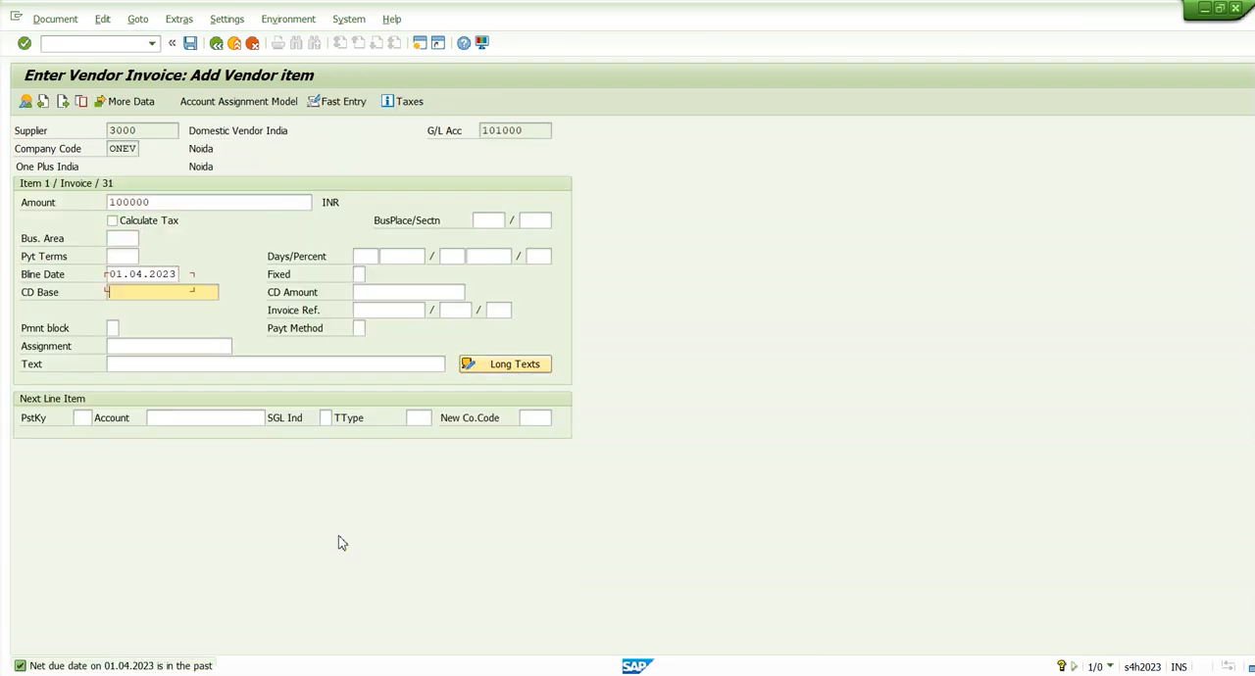
pyautogui.press('Tab')
pyautogui.press('Tab')
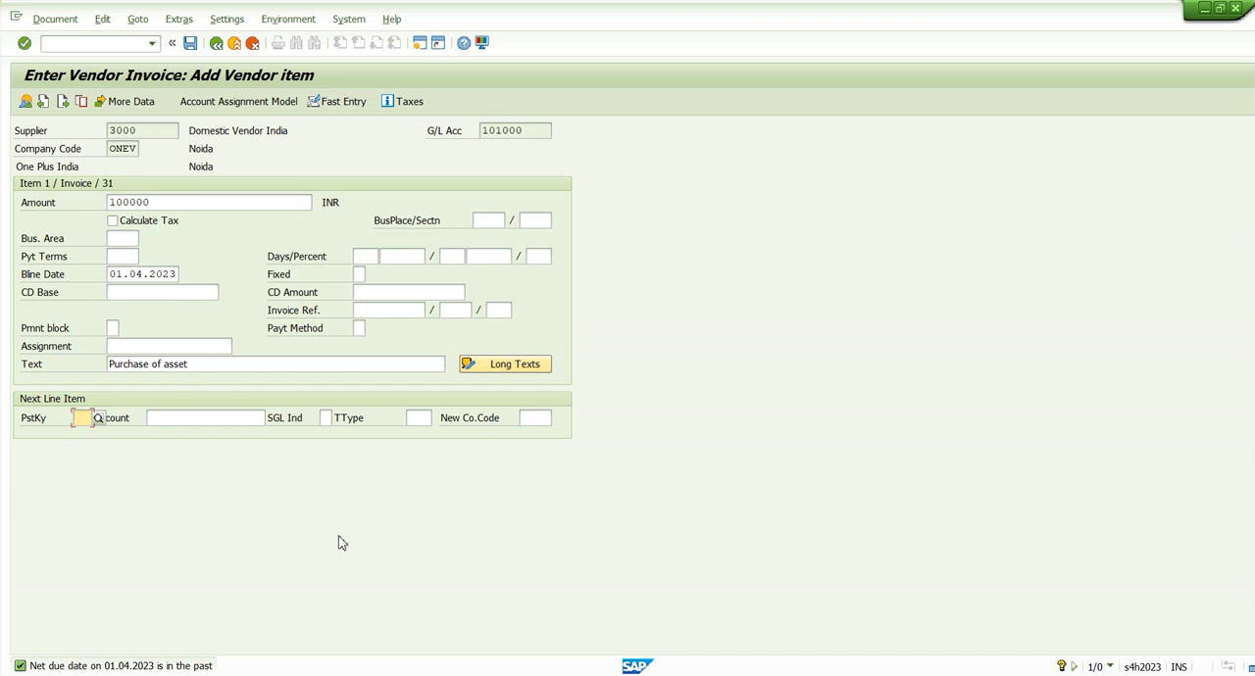
# Define the next line item with posting key 70, asset 200009 (Machine 6) and transaction type 100
pyautogui.write('70')
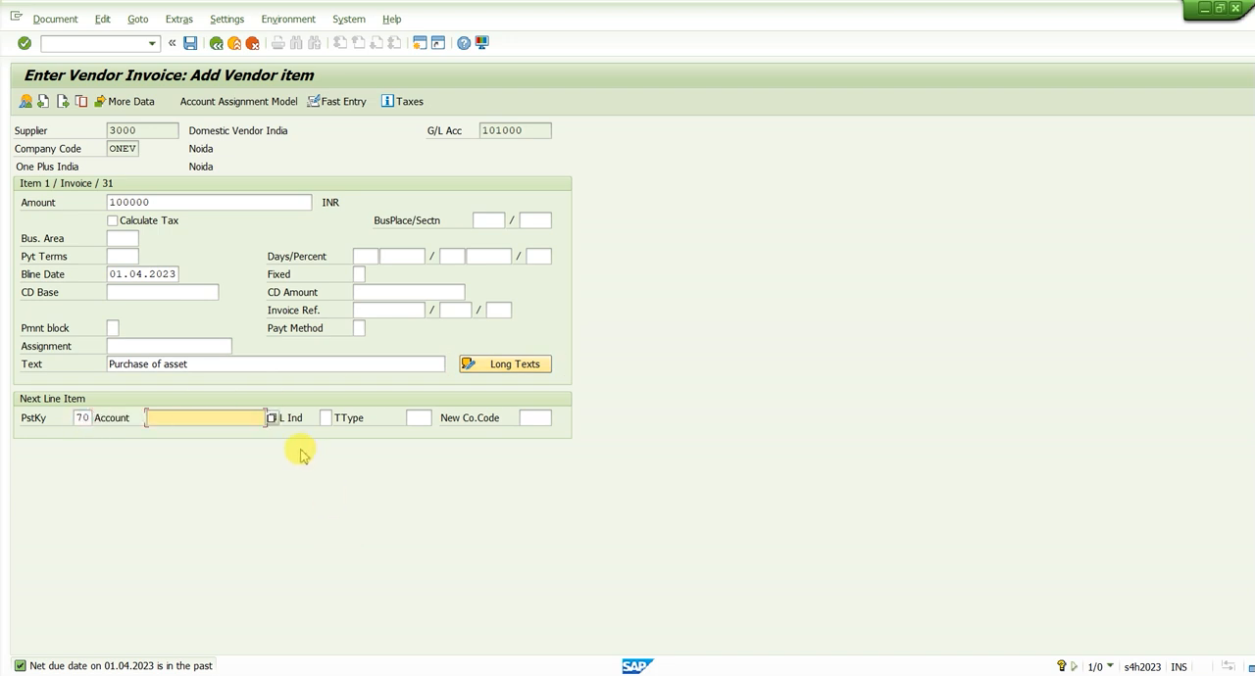
pyautogui.click(272, 418)
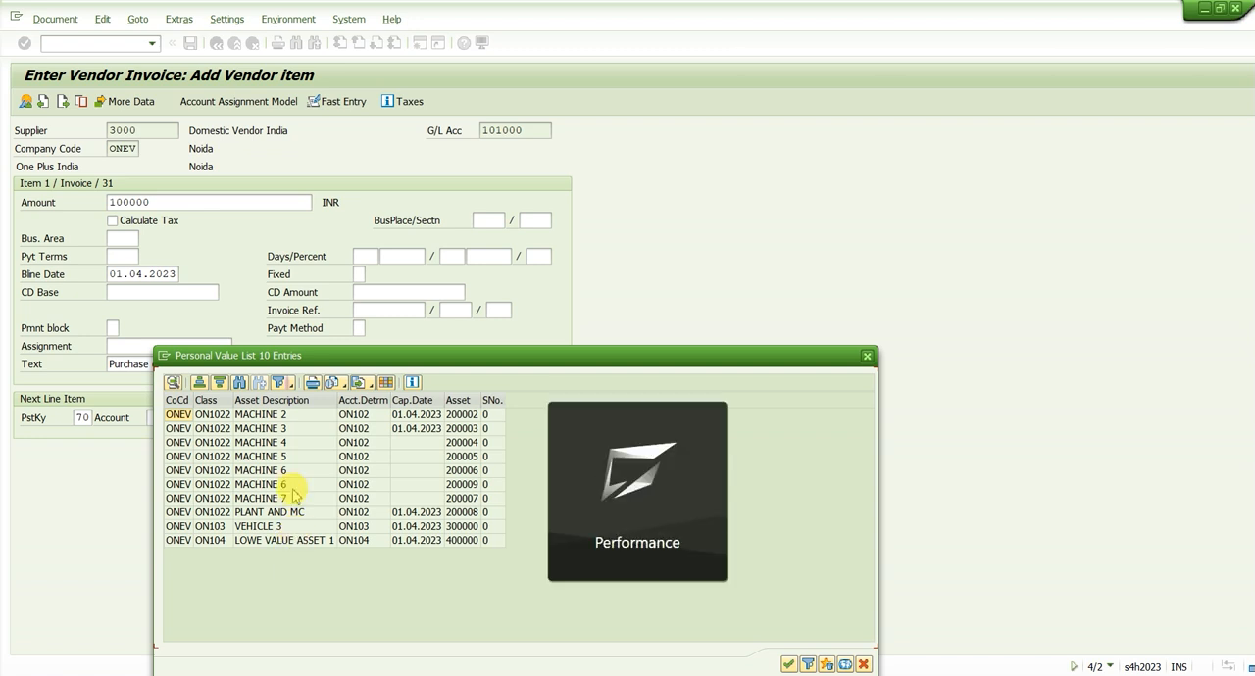
pyautogui.click(292, 486)
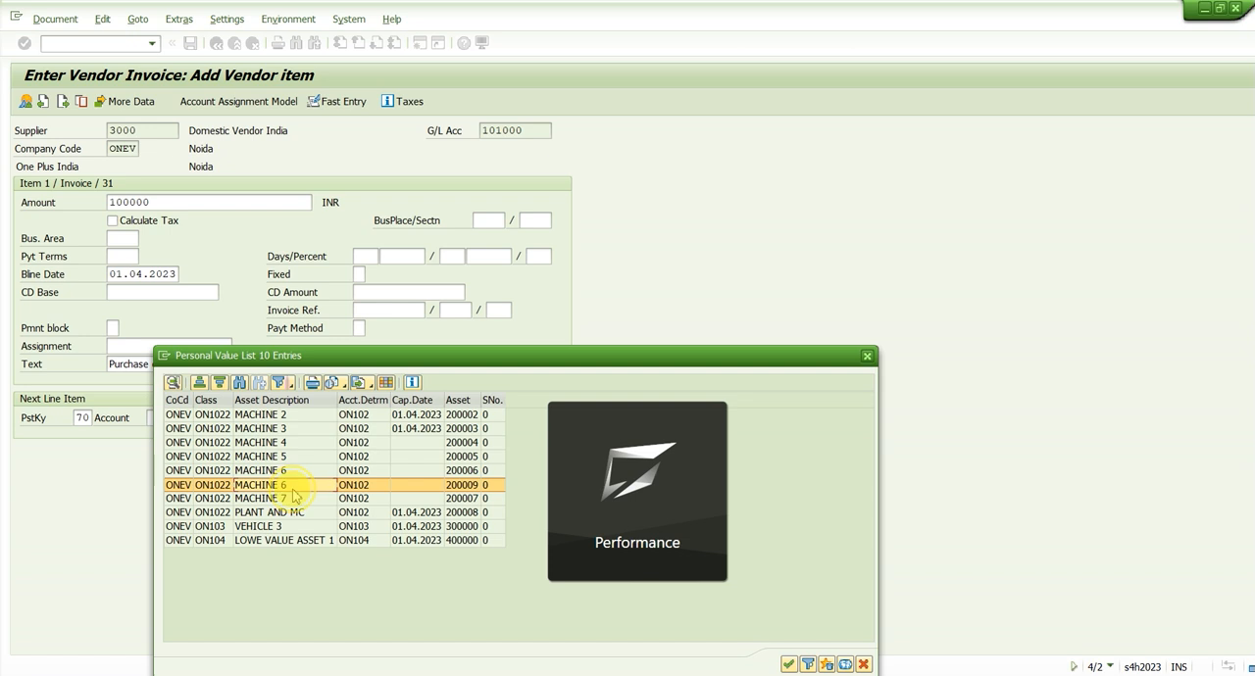
pyautogui.doubleClick(292, 486)
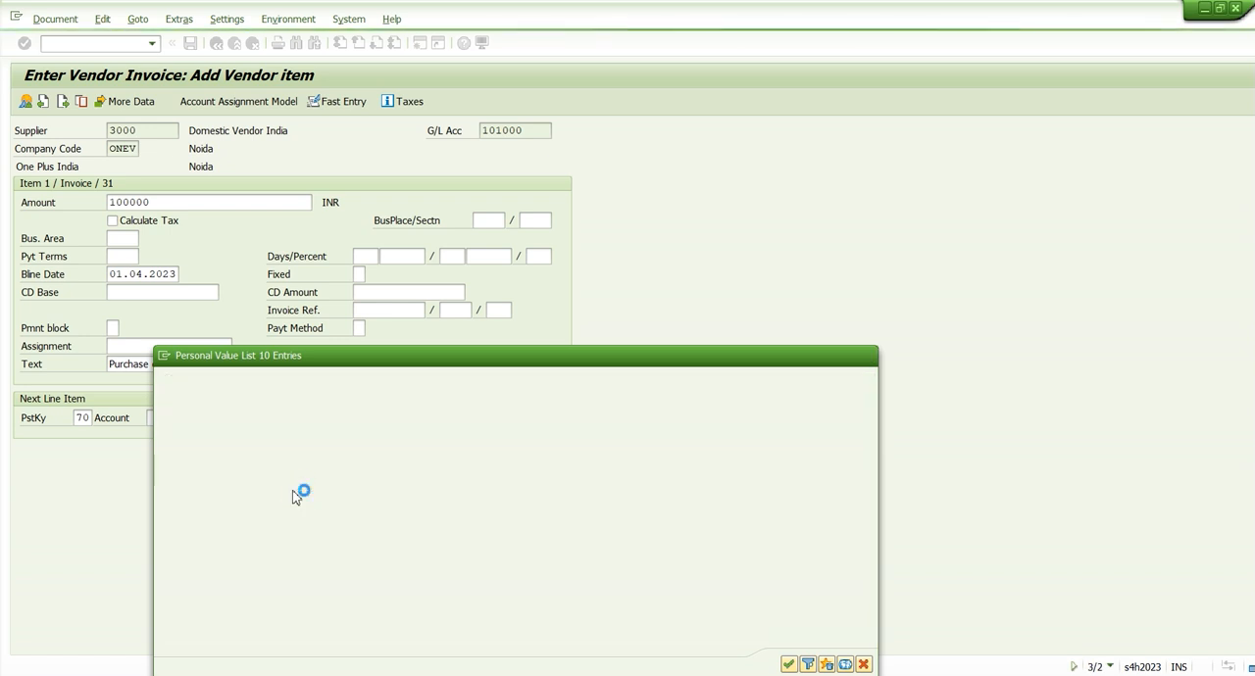
pyautogui.press('Return')
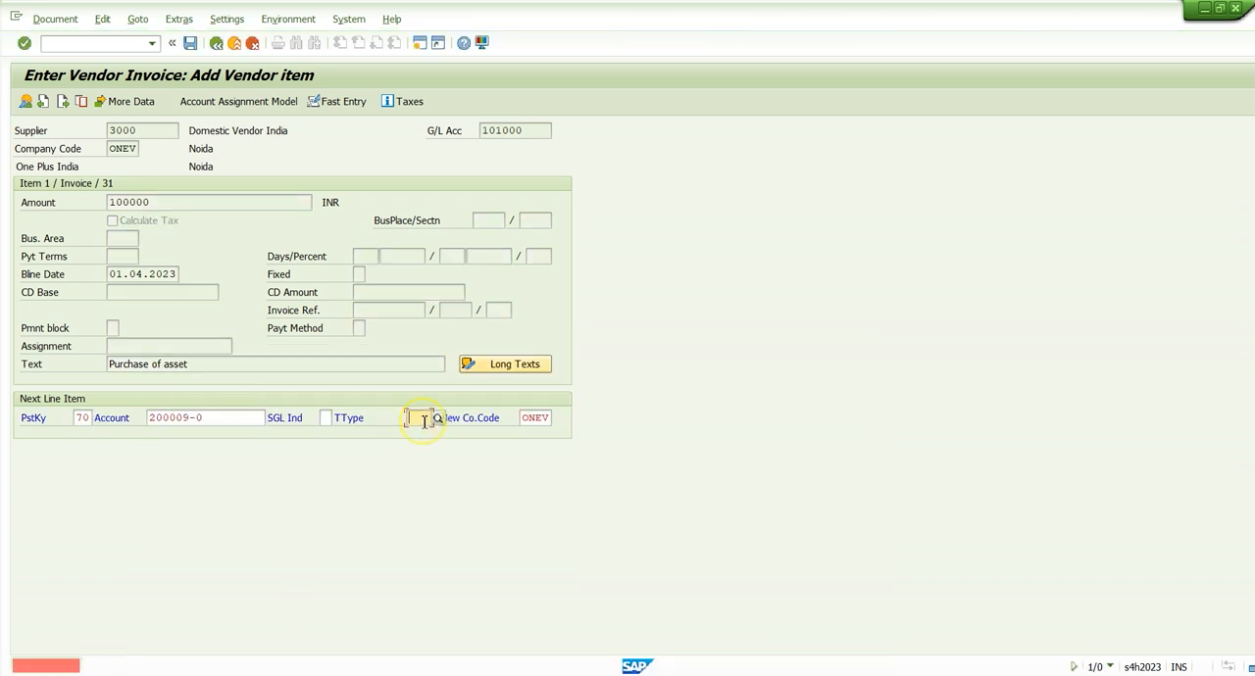
pyautogui.click(419, 419)
pyautogui.write('100')
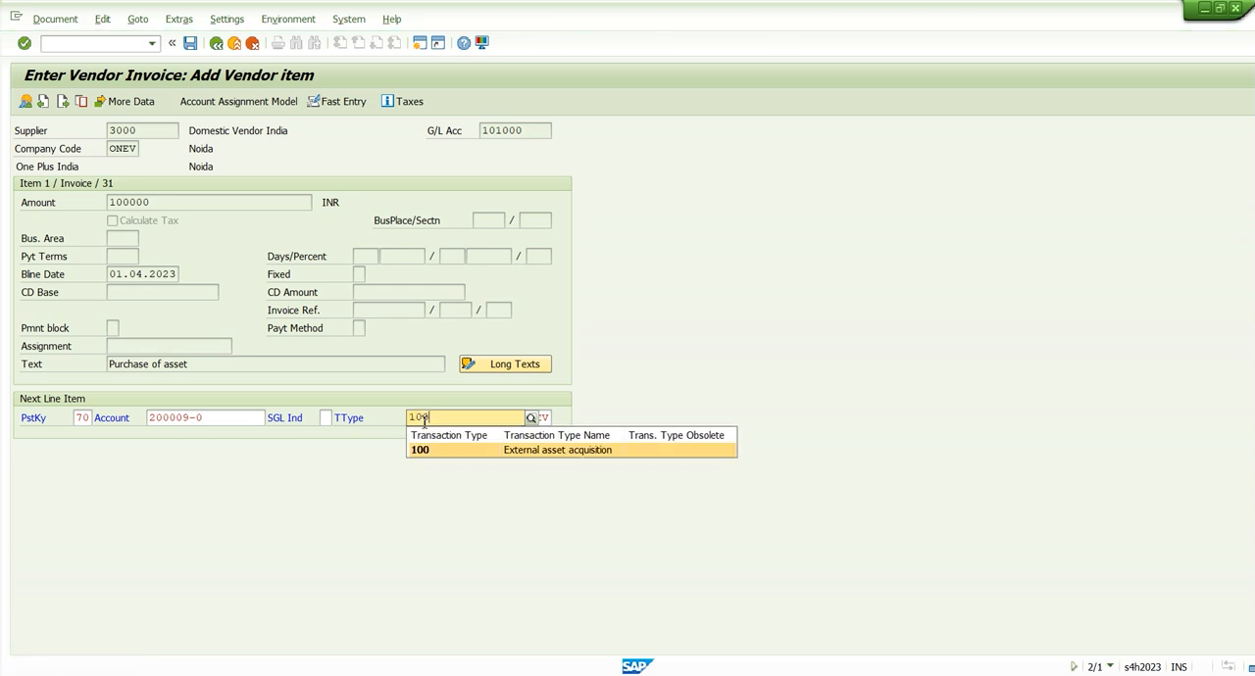
pyautogui.press('Return')
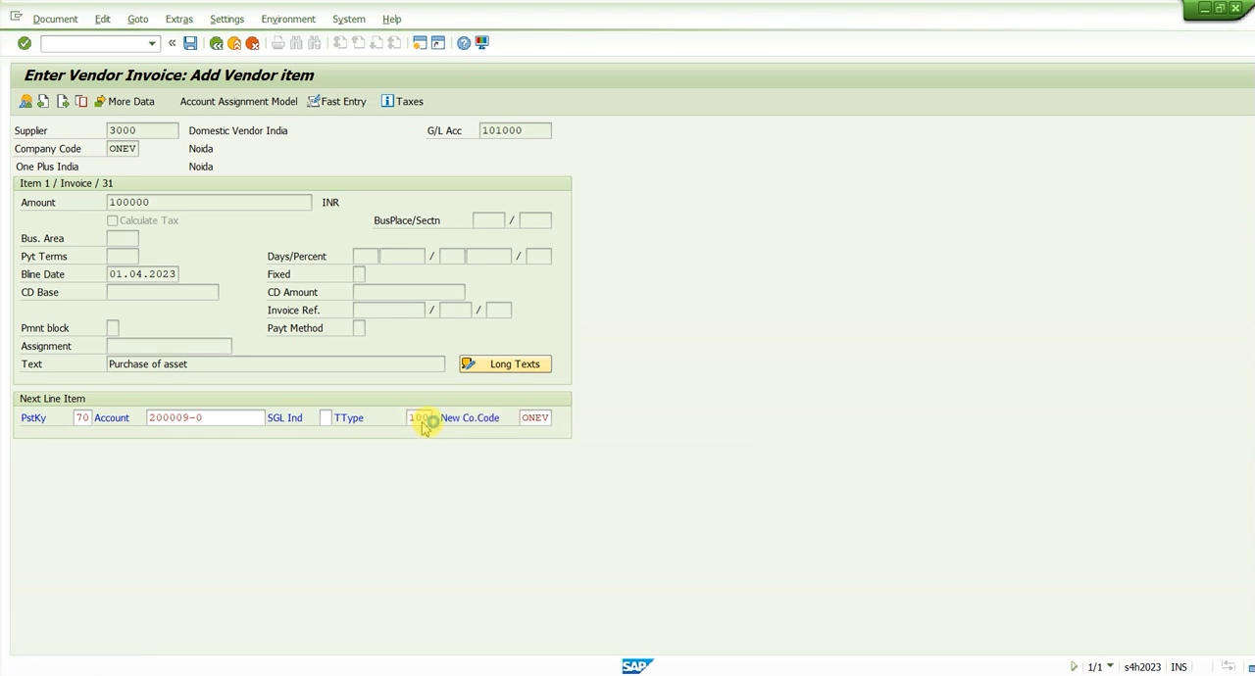
# Enter * as the asset item's amount to take over 100.000,00 and + as its text to repeat "Purchase of asset"
pyautogui.write('*')
pyautogui.press('Return')
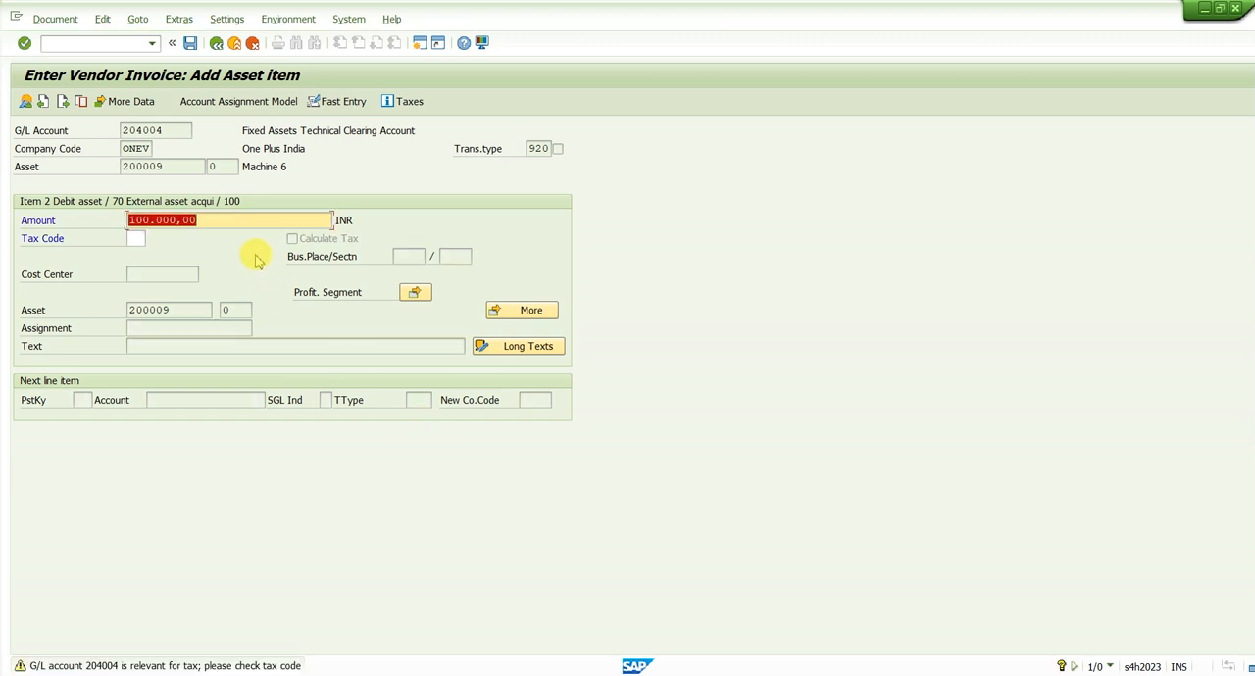
pyautogui.press('Return')
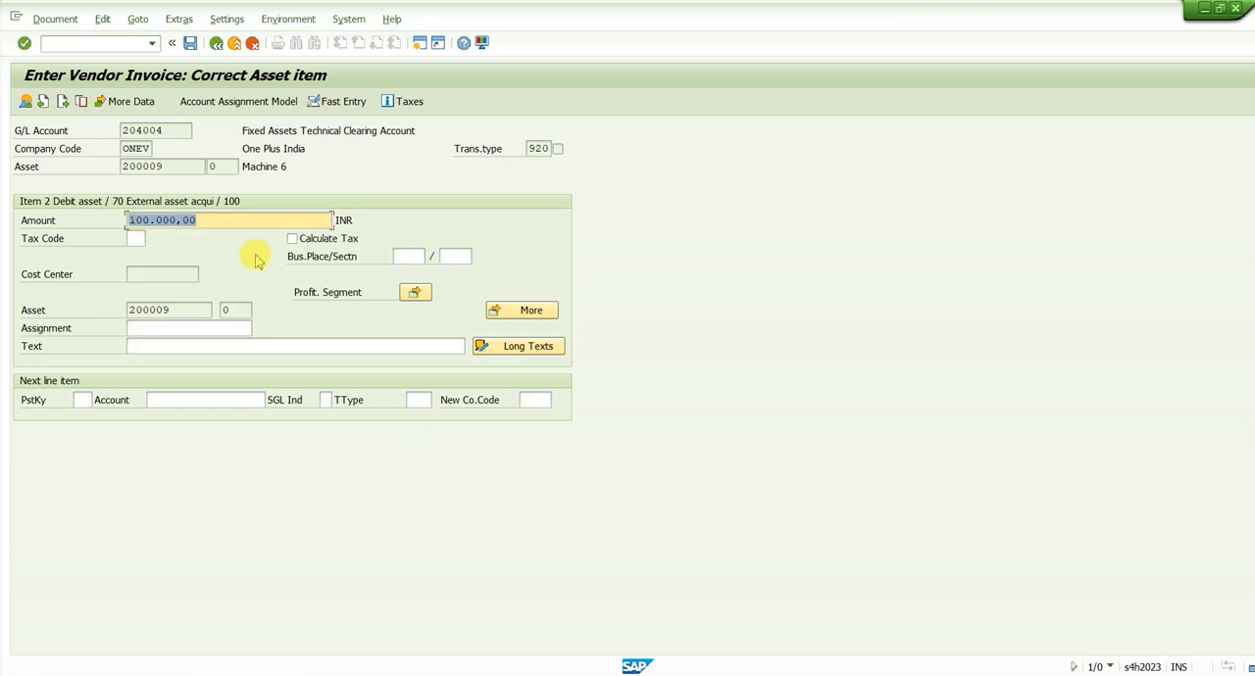
pyautogui.click(203, 348)
pyautogui.write('+')
pyautogui.press('Return')
pyautogui.press('Return')
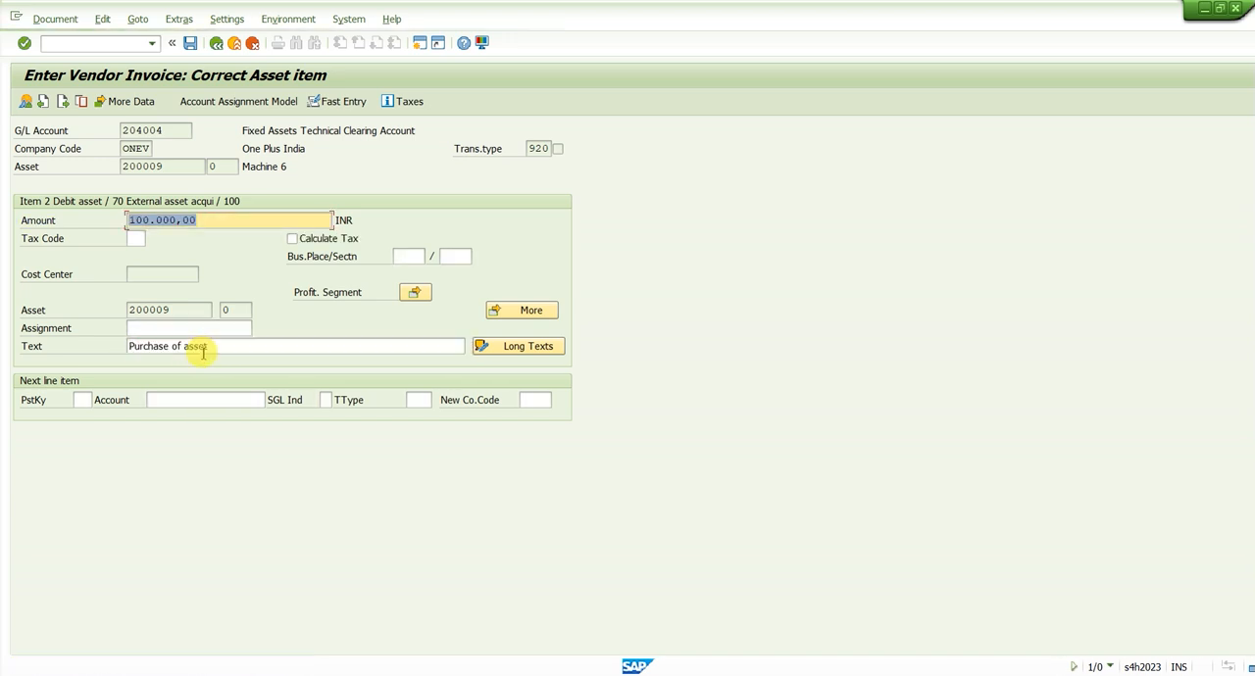
# Simulate the vendor invoice to display its document overview
pyautogui.moveTo(195, 349); pyautogui.dragTo(123, 345)
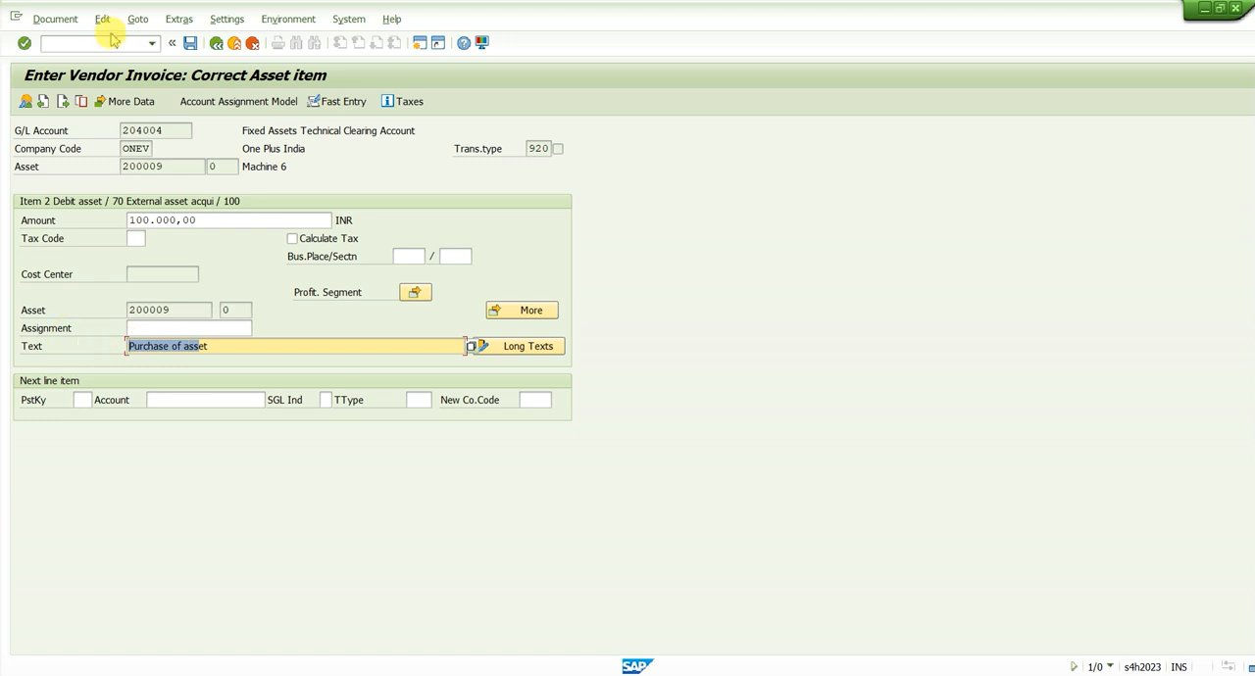
pyautogui.click(41, 19)
pyautogui.click(79, 93)
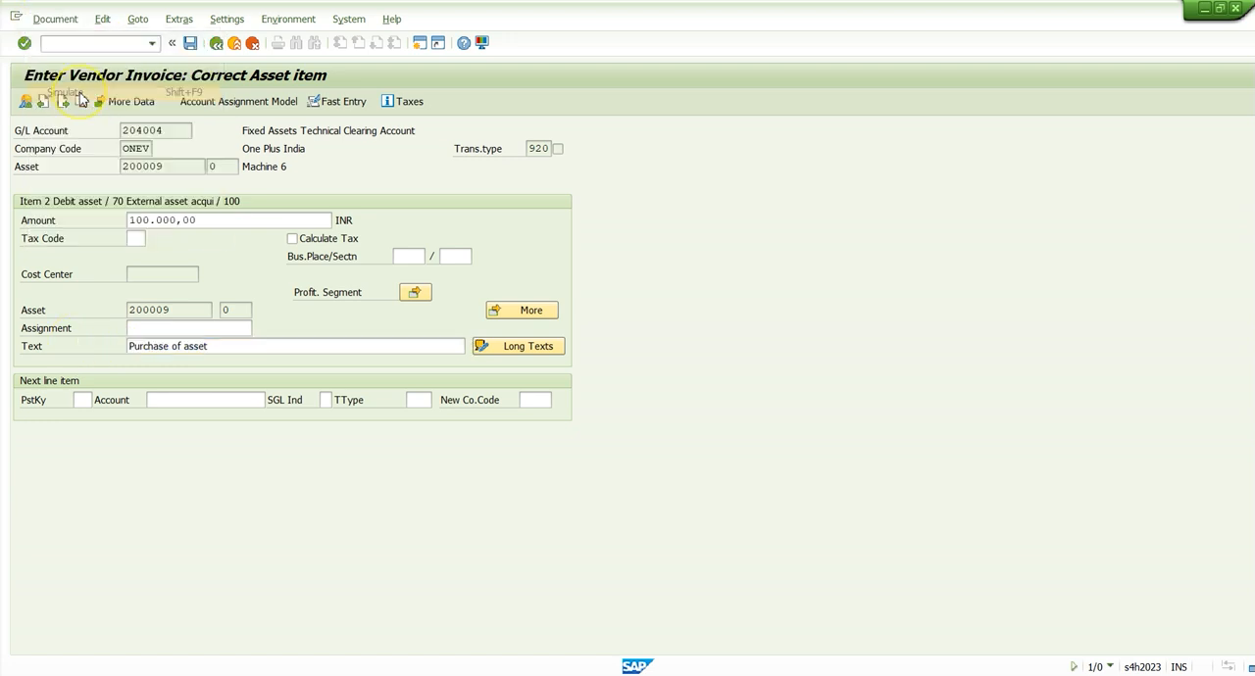
pyautogui.press('Return')
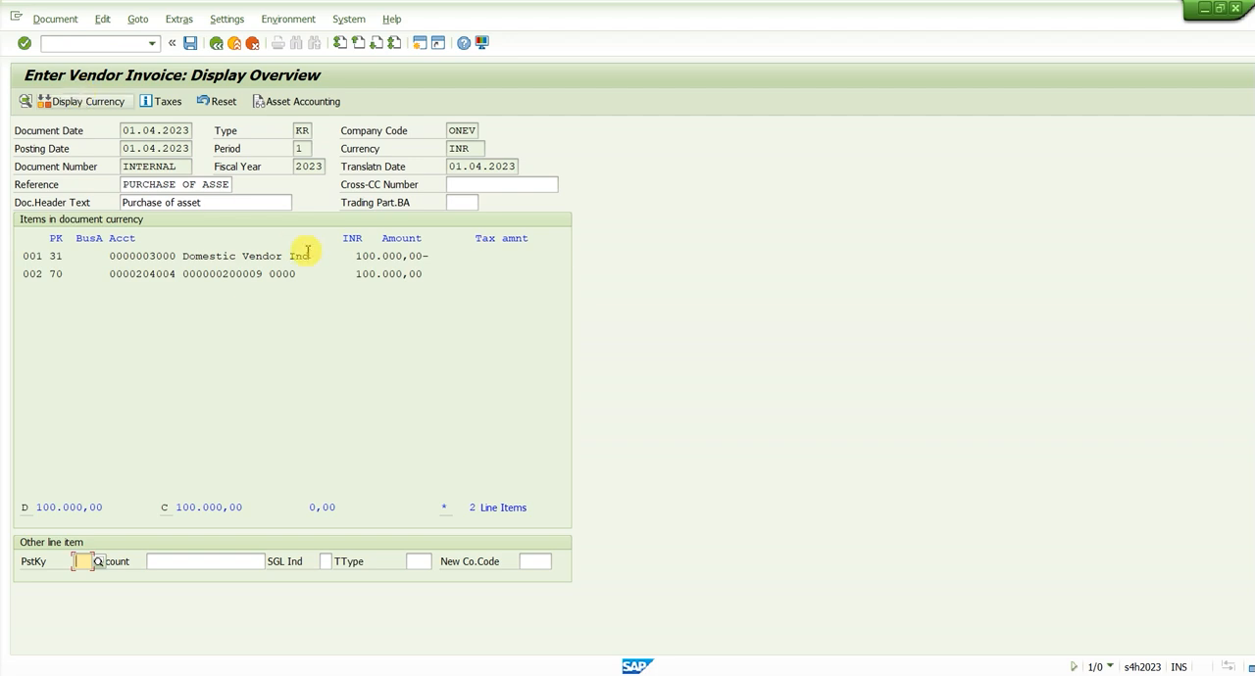
# Check the vendor and asset line items in the overview, and post the document
pyautogui.moveTo(223, 257); pyautogui.dragTo(339, 257)
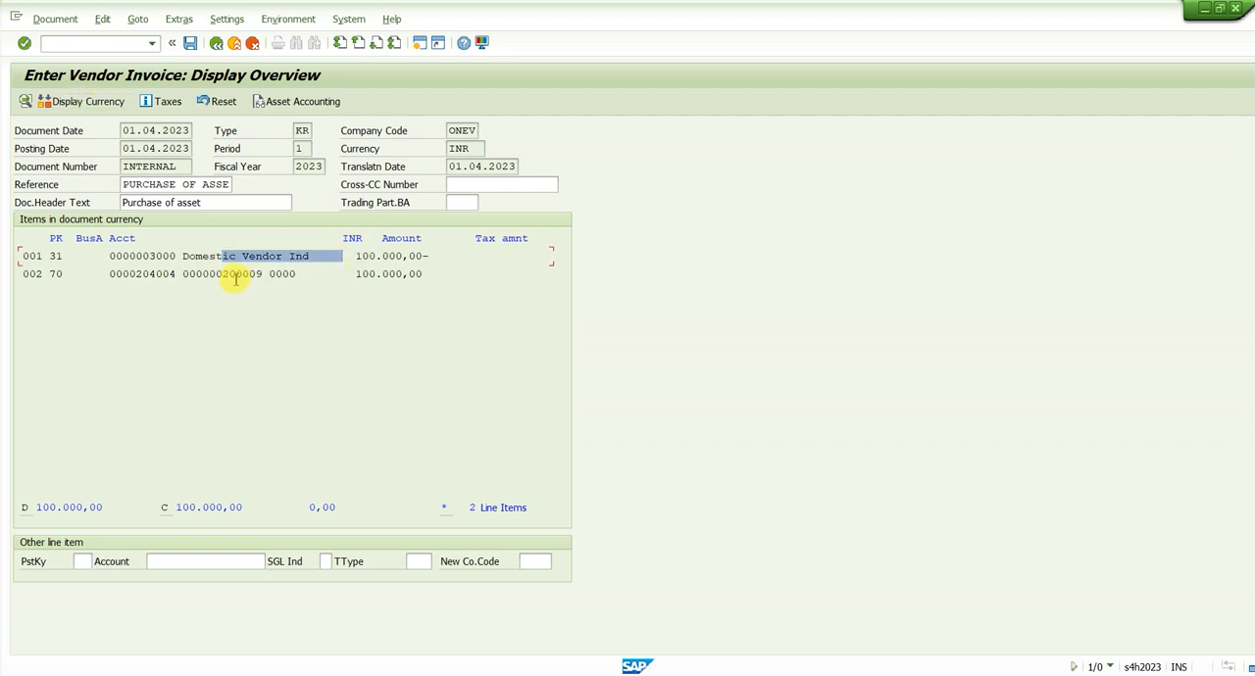
pyautogui.moveTo(235, 276); pyautogui.dragTo(352, 273)
pyautogui.click(352, 274)
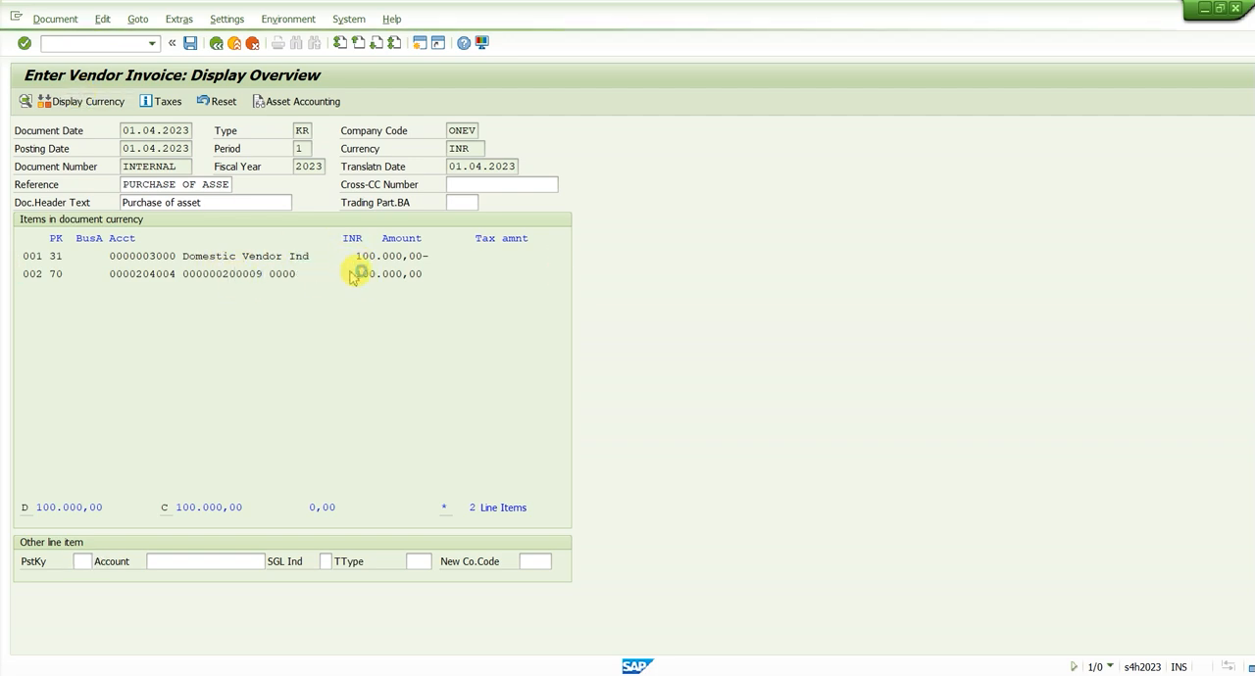
pyautogui.click(429, 274)
pyautogui.hotkey('ctrl', 's')
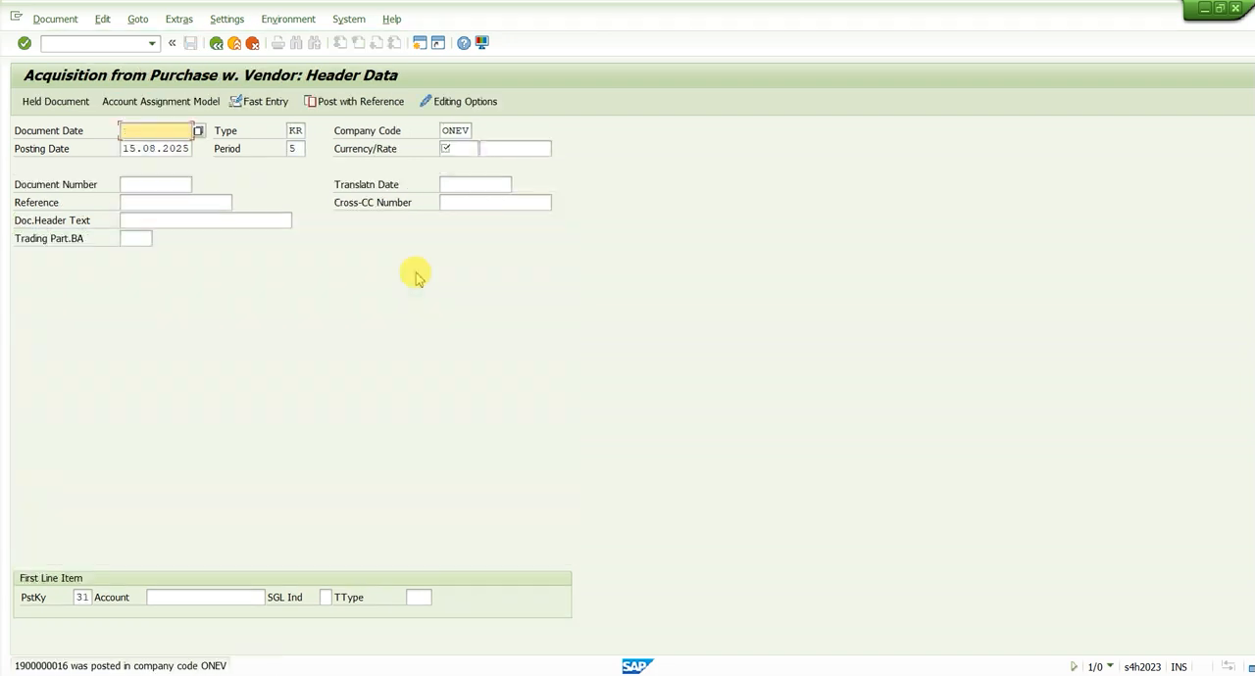
# Open the Asset Explorer for asset 200009 in fiscal year 2023 and examine its planned and posted values
pyautogui.click(89, 43)
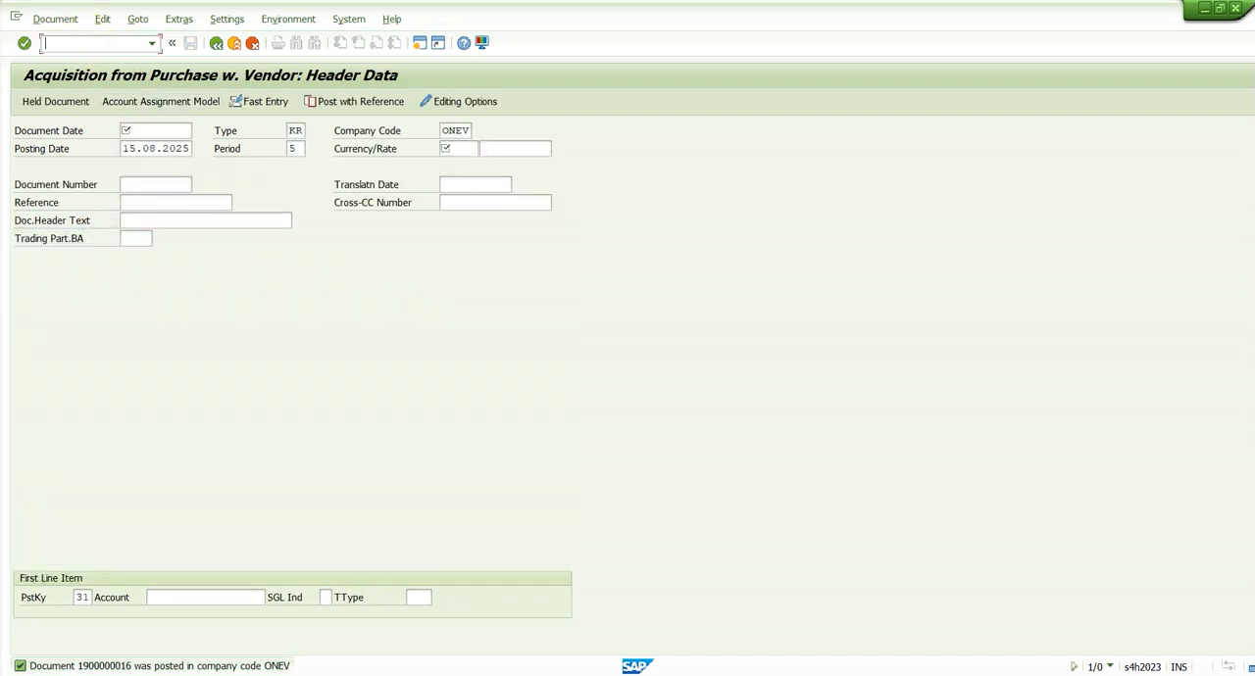
pyautogui.hotkey('alt', 'Tab')
pyautogui.hotkey('alt', 'shift', 'Tab')
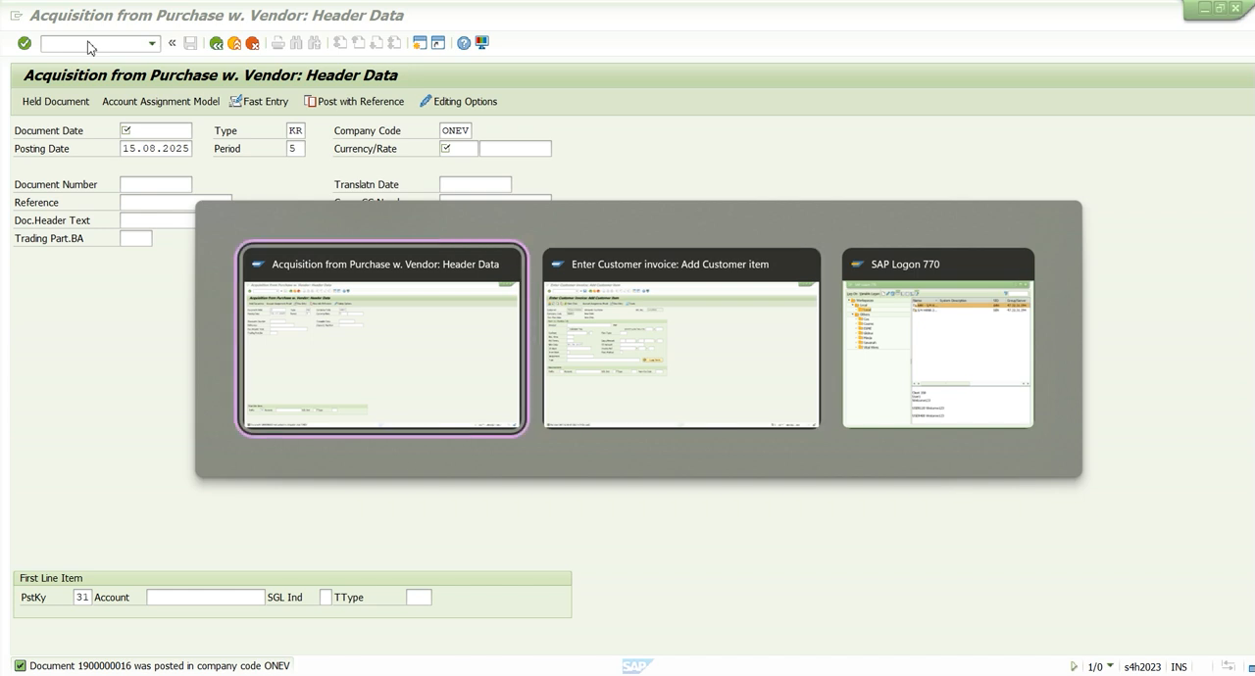
pyautogui.write('/naw01n')
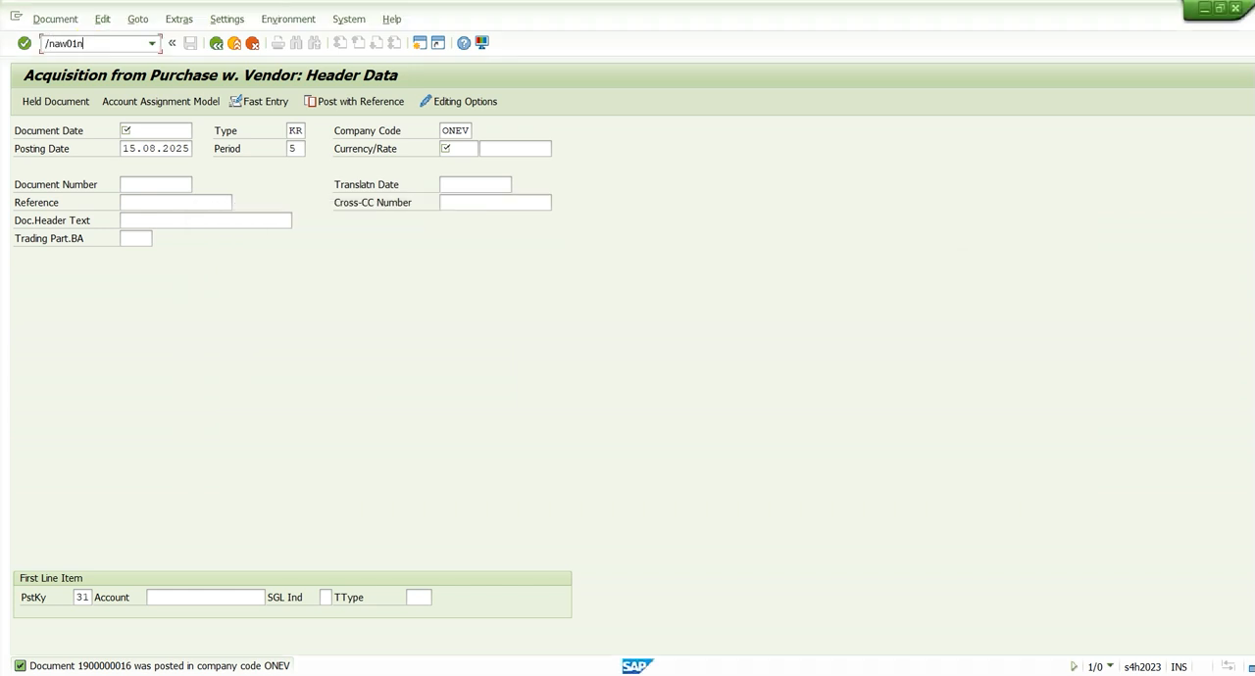
pyautogui.press('Return')
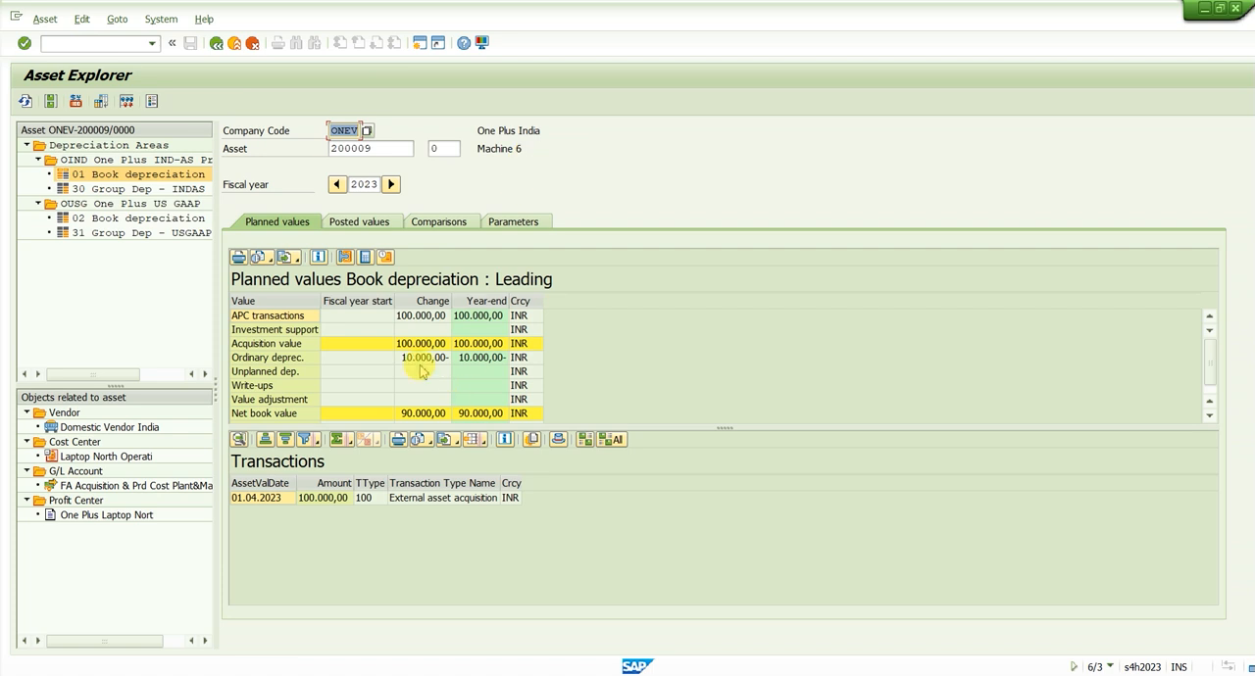
pyautogui.click(375, 226)
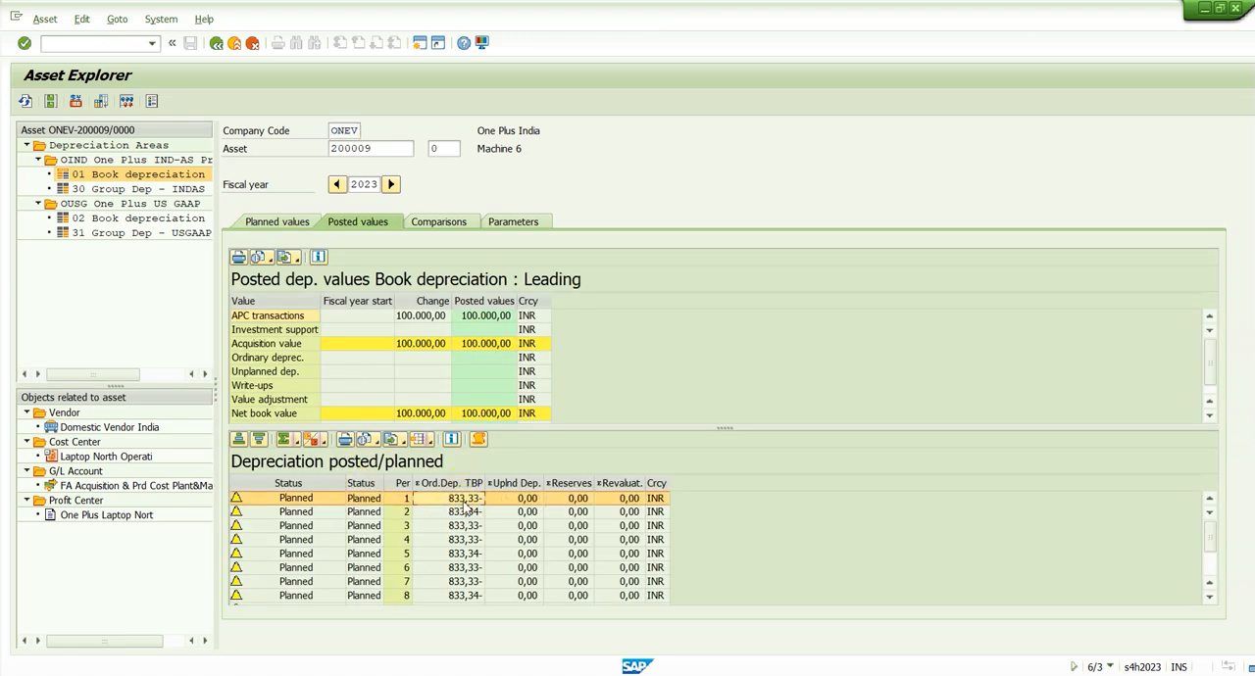
# Open the Depreciation Posting Run for ONEV, fiscal year 2023, and set posting period 2, a detailed log and no test run
pyautogui.click(130, 45)
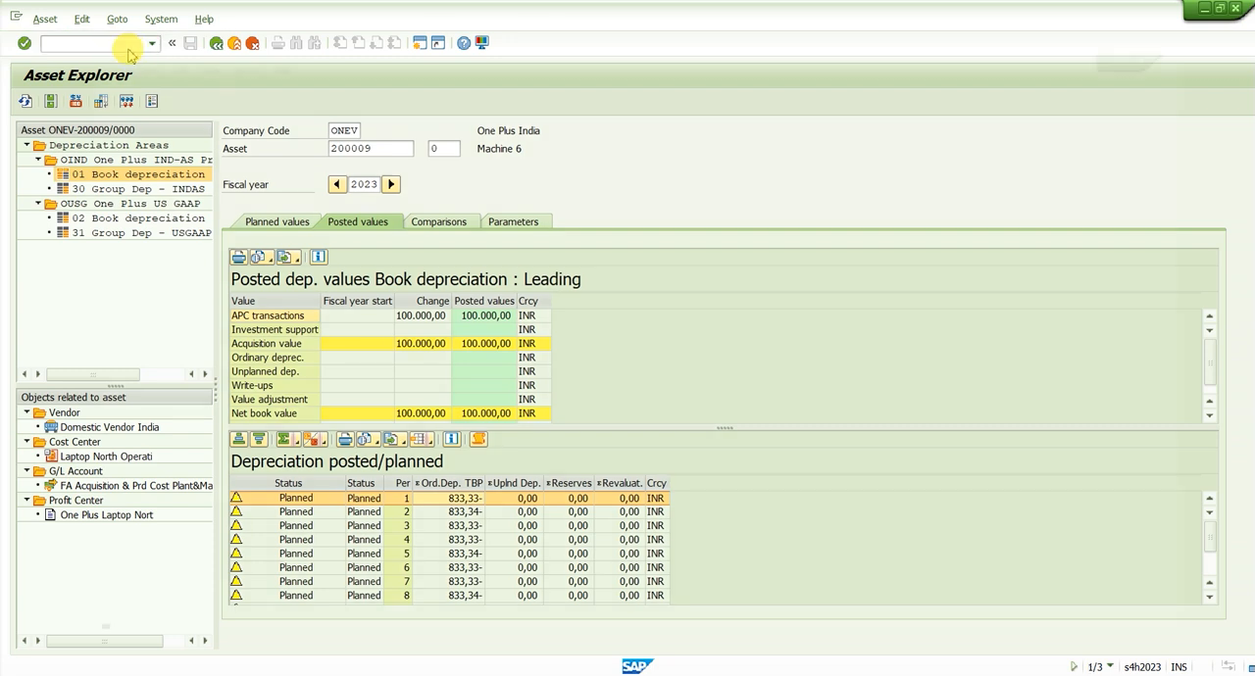
pyautogui.press('Return')
pyautogui.click(253, 203)
pyautogui.write('2')
pyautogui.click(61, 347)
pyautogui.click(64, 437)
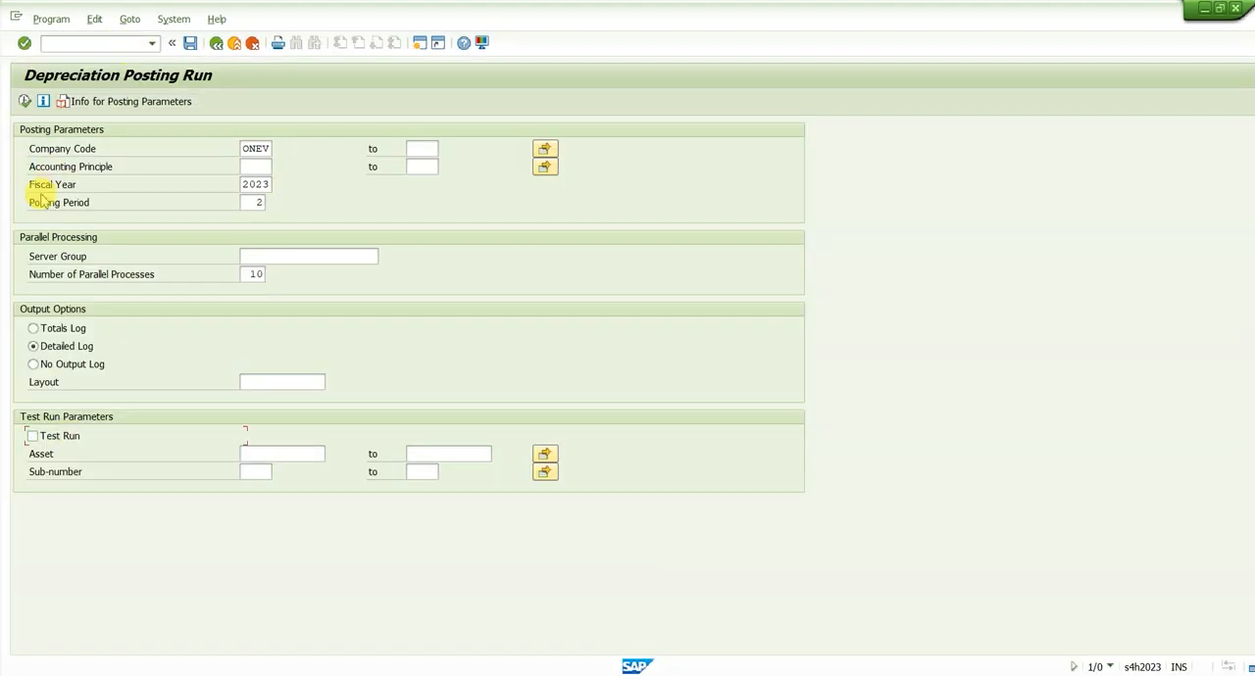
# Schedule the depreciation posting run as a background job with an immediate start and the default print parameters
pyautogui.click(51, 18)
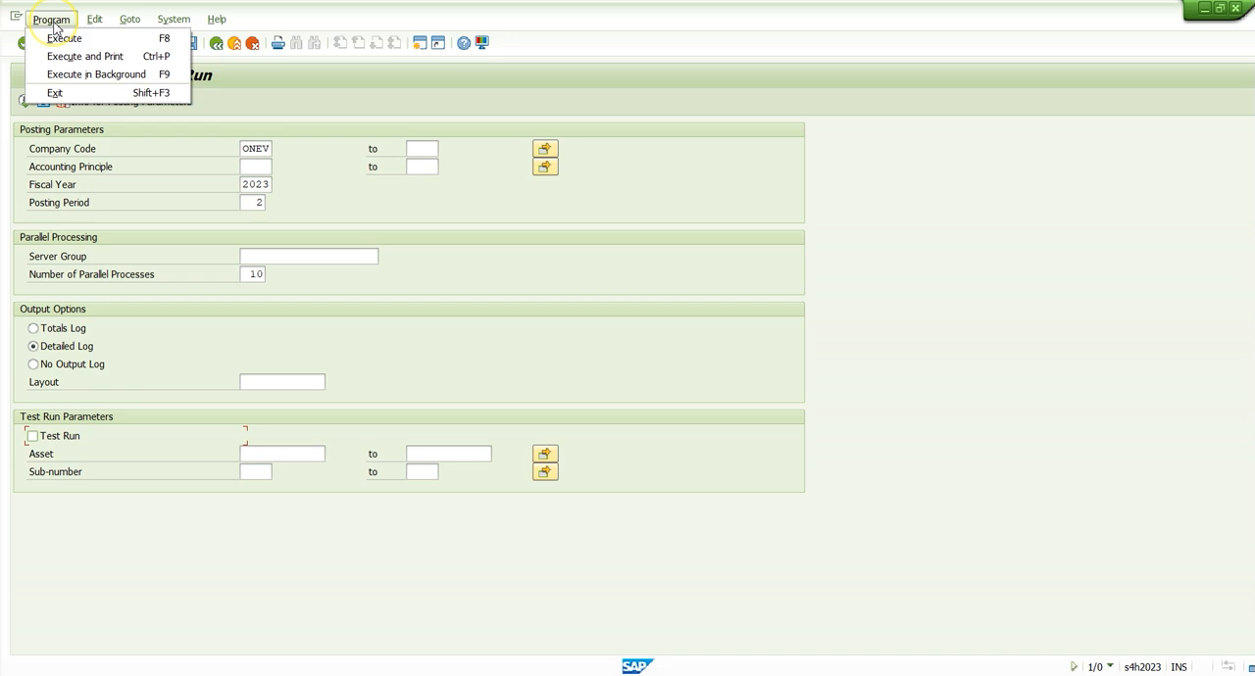
pyautogui.click(73, 75)
pyautogui.click(405, 366)
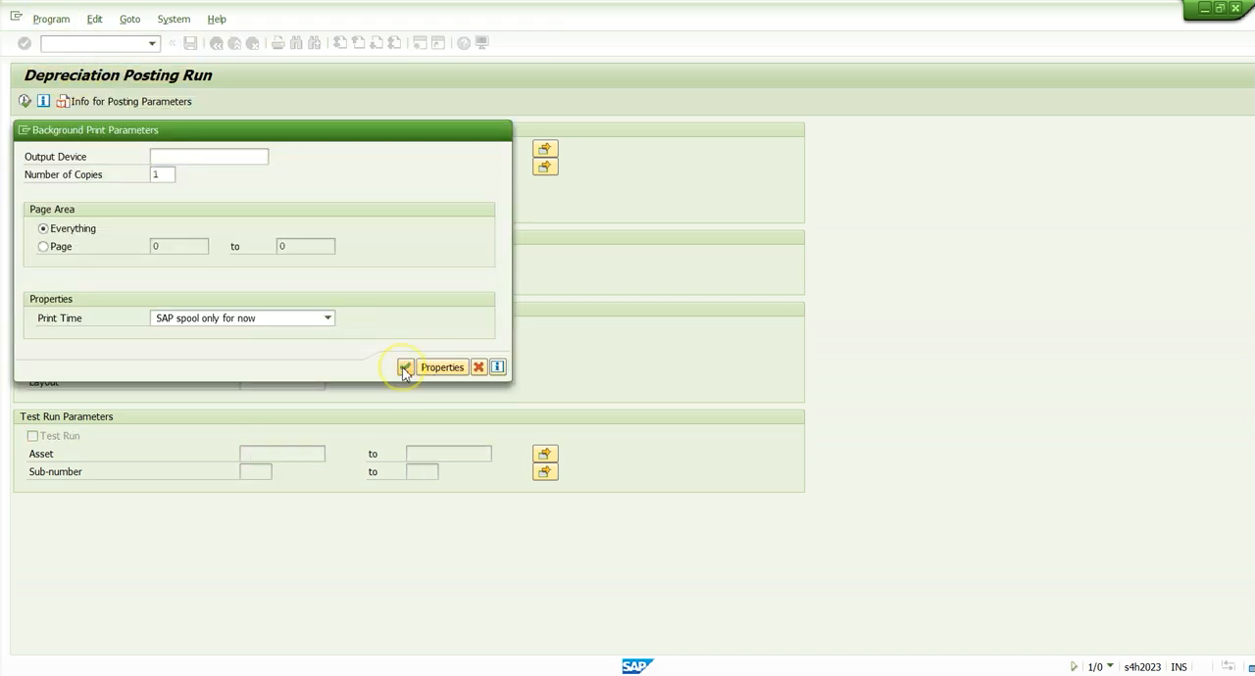
pyautogui.click(71, 175)
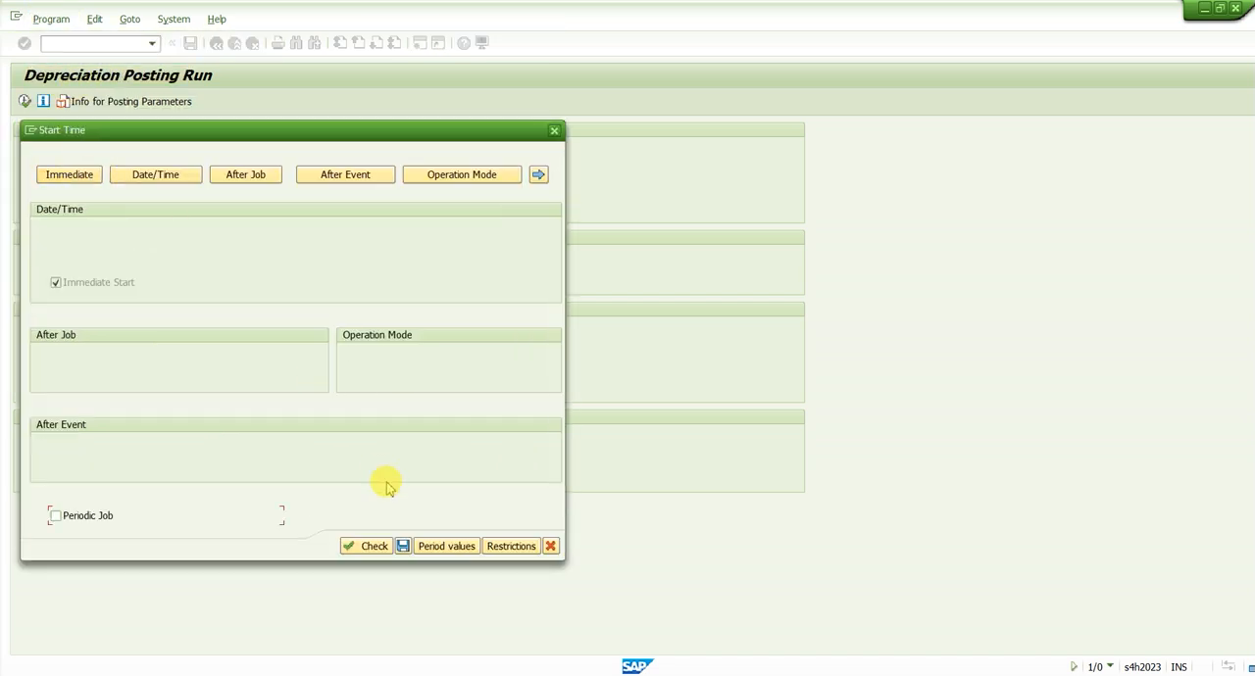
pyautogui.click(404, 546)
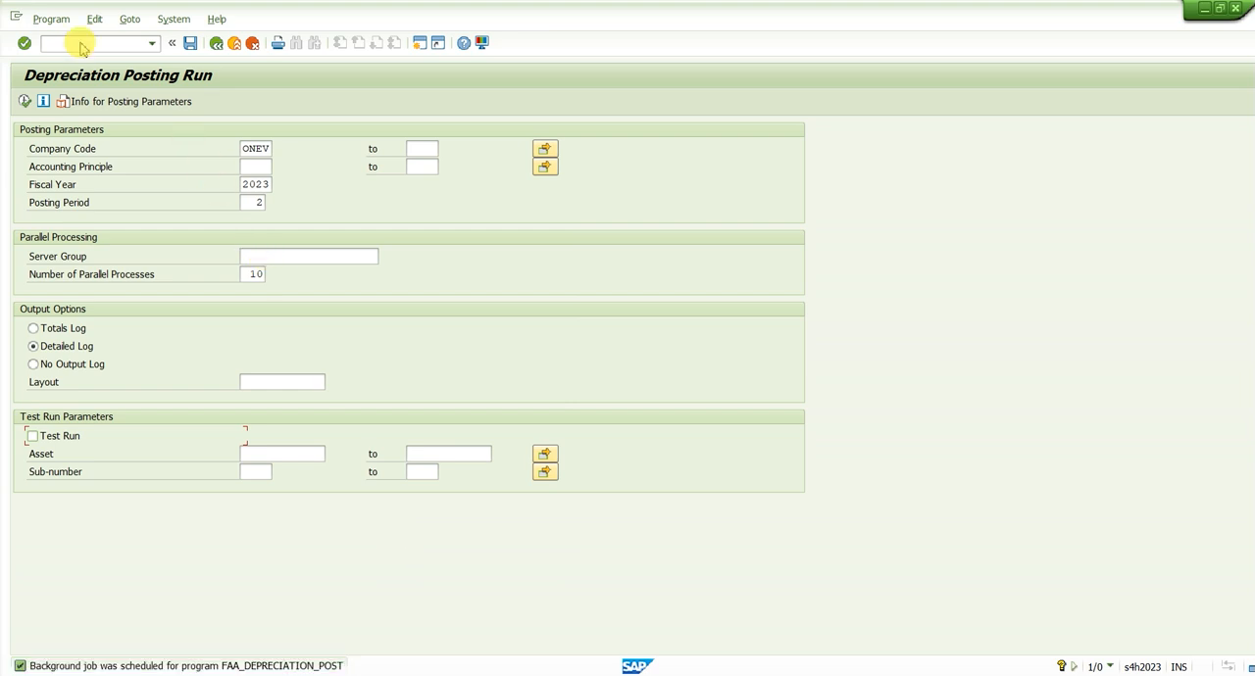
# Refresh asset 200009 in the Asset Explorer and examine the posted period 2 depreciation, the planned periods and the net book value
pyautogui.hotkey('alt', 'Tab')
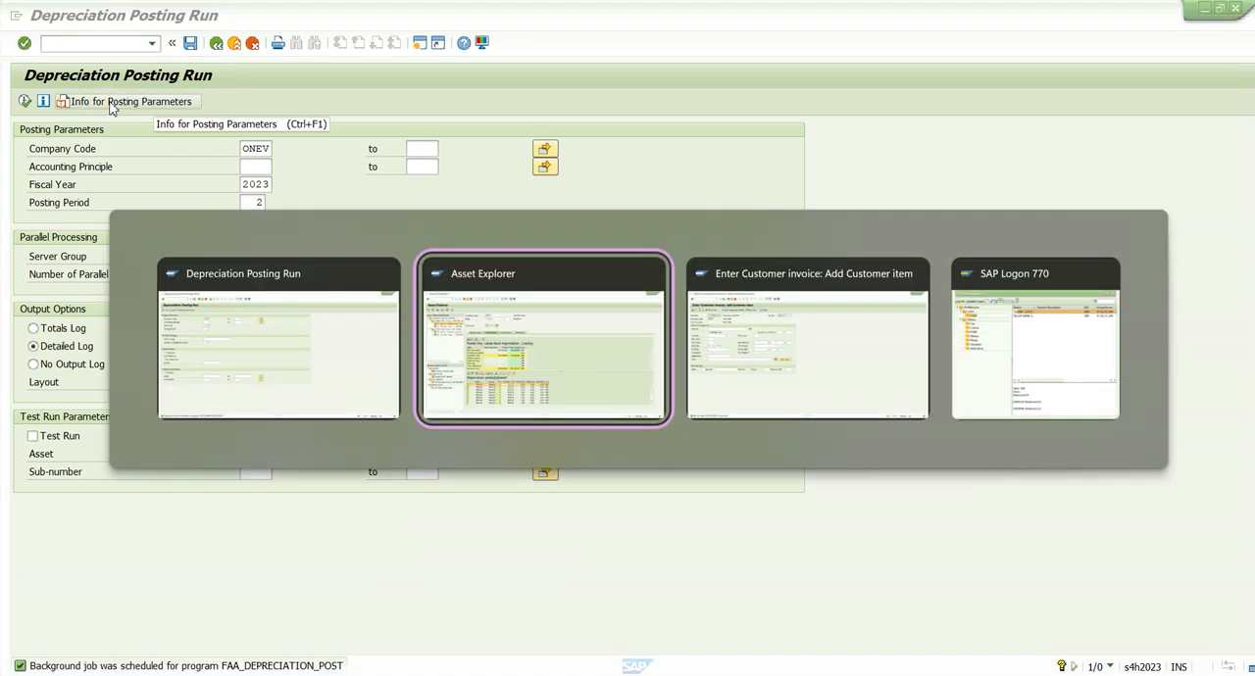
pyautogui.click(29, 104)
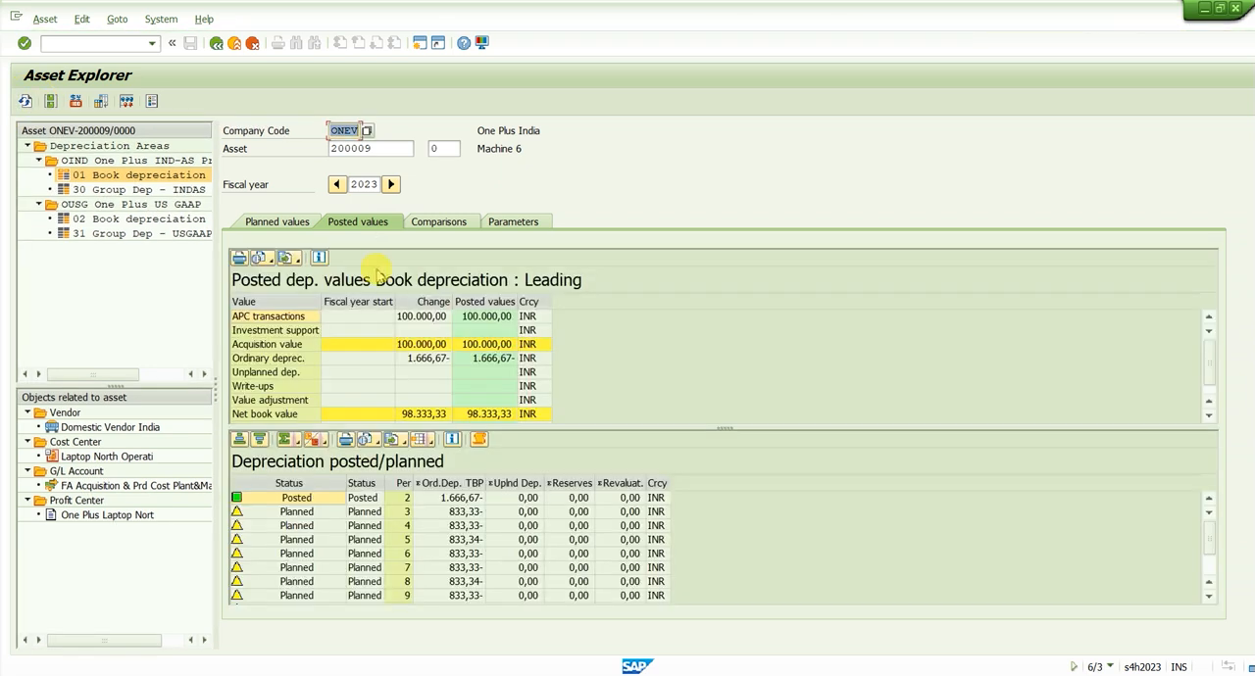
pyautogui.click(457, 498)
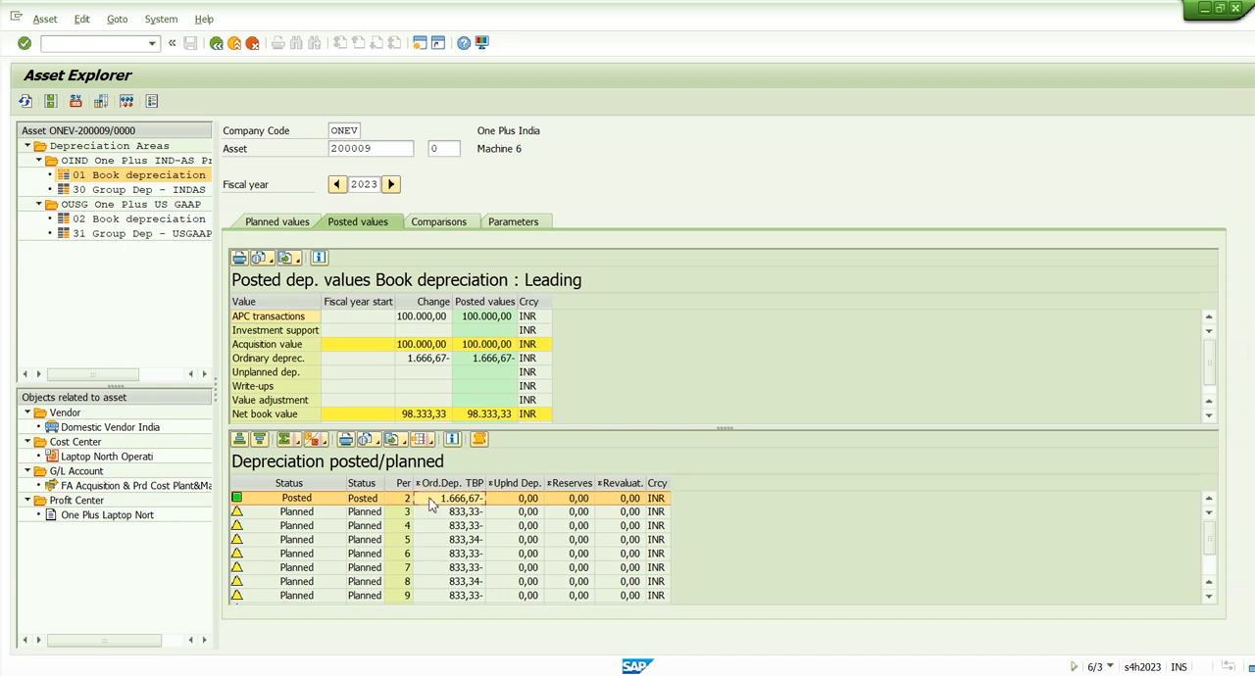
pyautogui.click(468, 513)
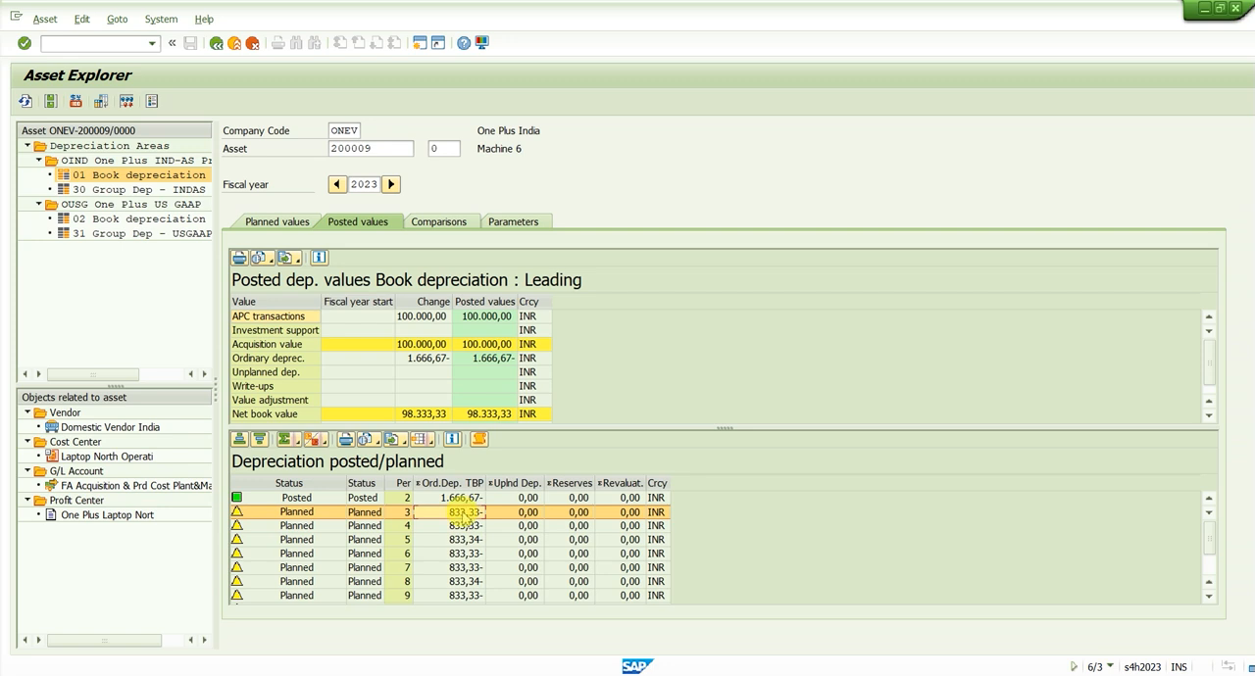
pyautogui.click(460, 499)
pyautogui.click(398, 501)
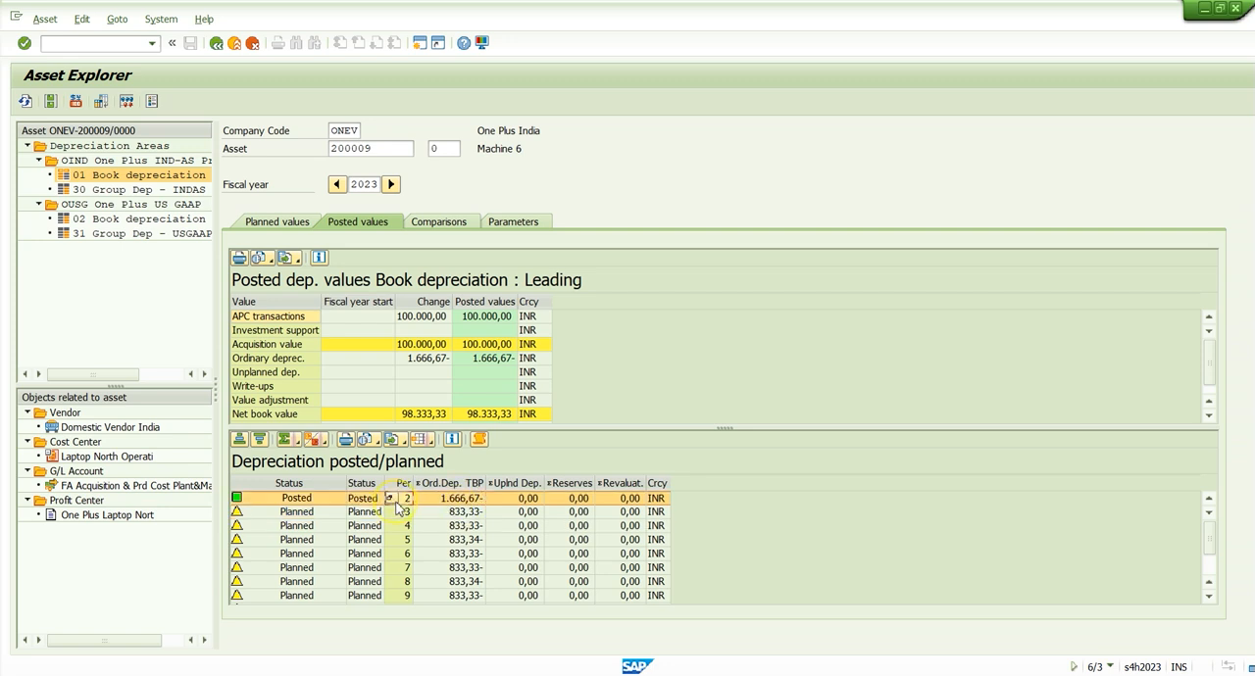
pyautogui.click(428, 505)
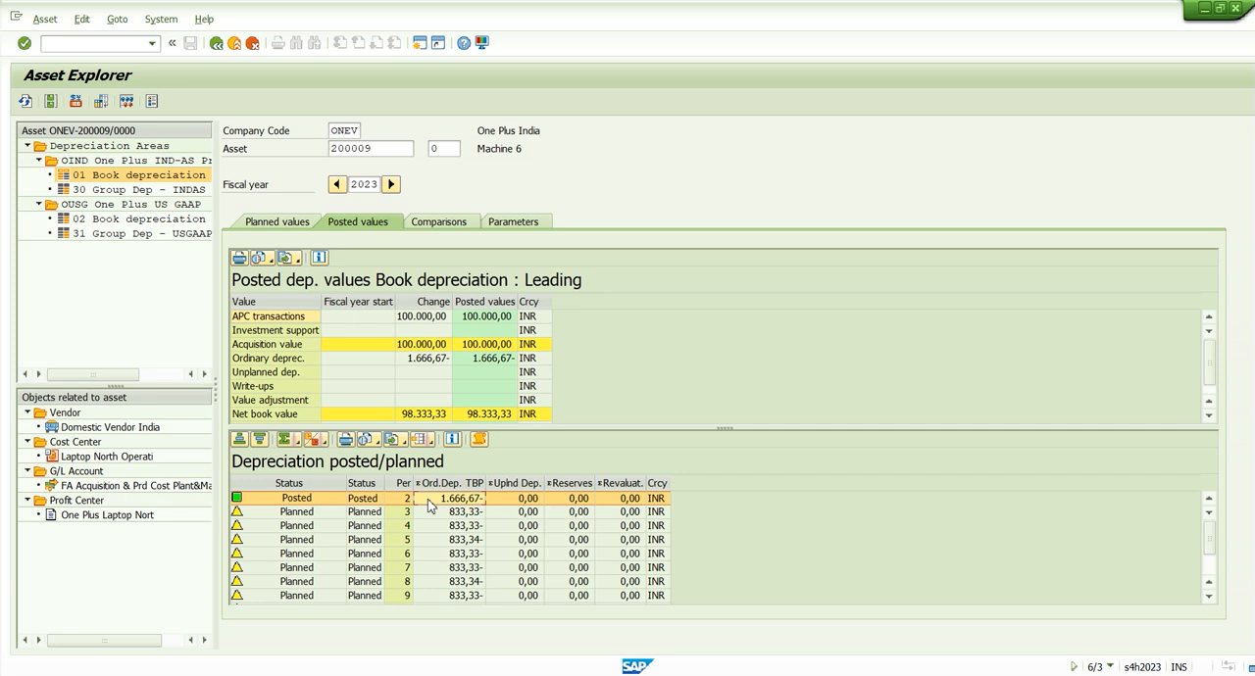
pyautogui.click(416, 415)
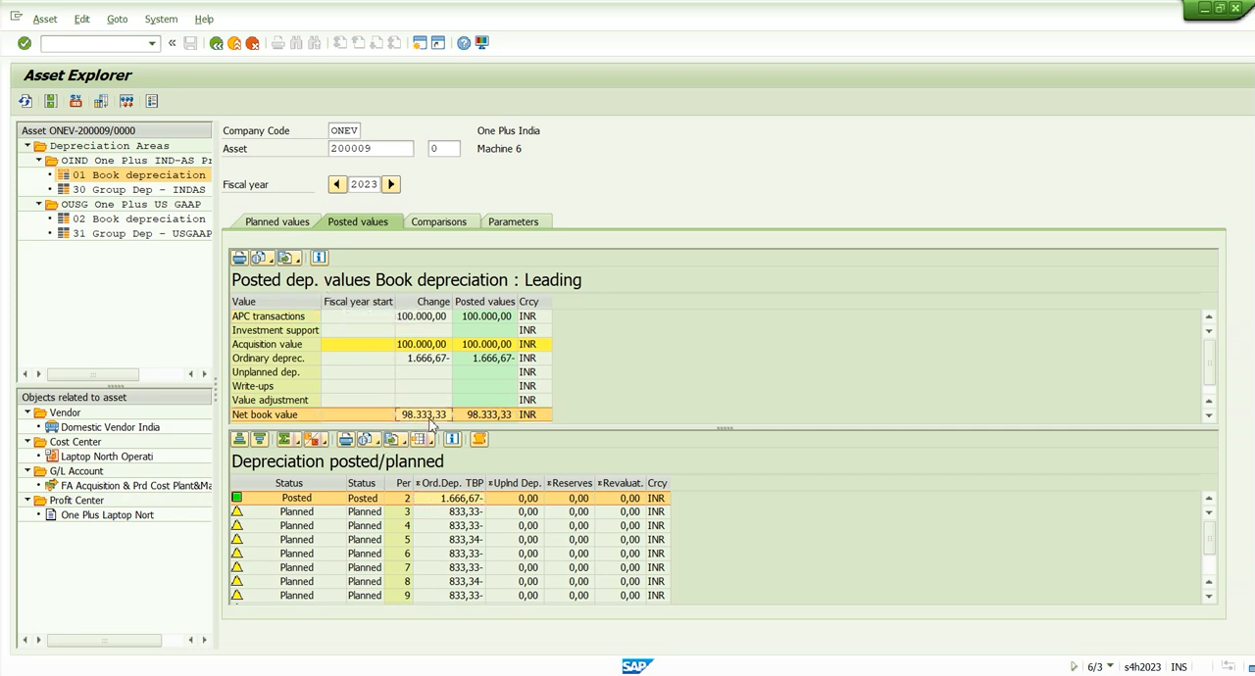
# Leave the depreciation run and open transaction F-92 for asset retirement from sale with customer
pyautogui.press('F3')
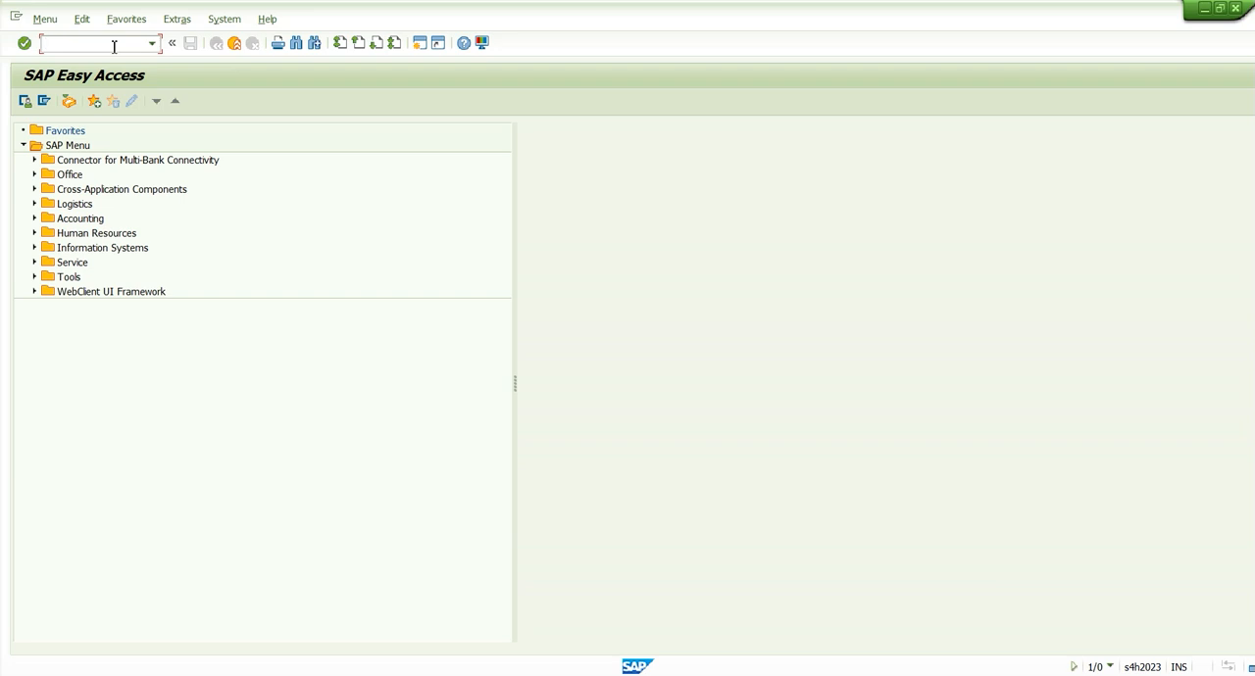
pyautogui.write('f-92')
pyautogui.press('Return')
pyautogui.press('Down')
pyautogui.press('Tab')
pyautogui.hotkey('shift', 'Tab')
pyautogui.press('Down')
pyautogui.press('BackSpace')
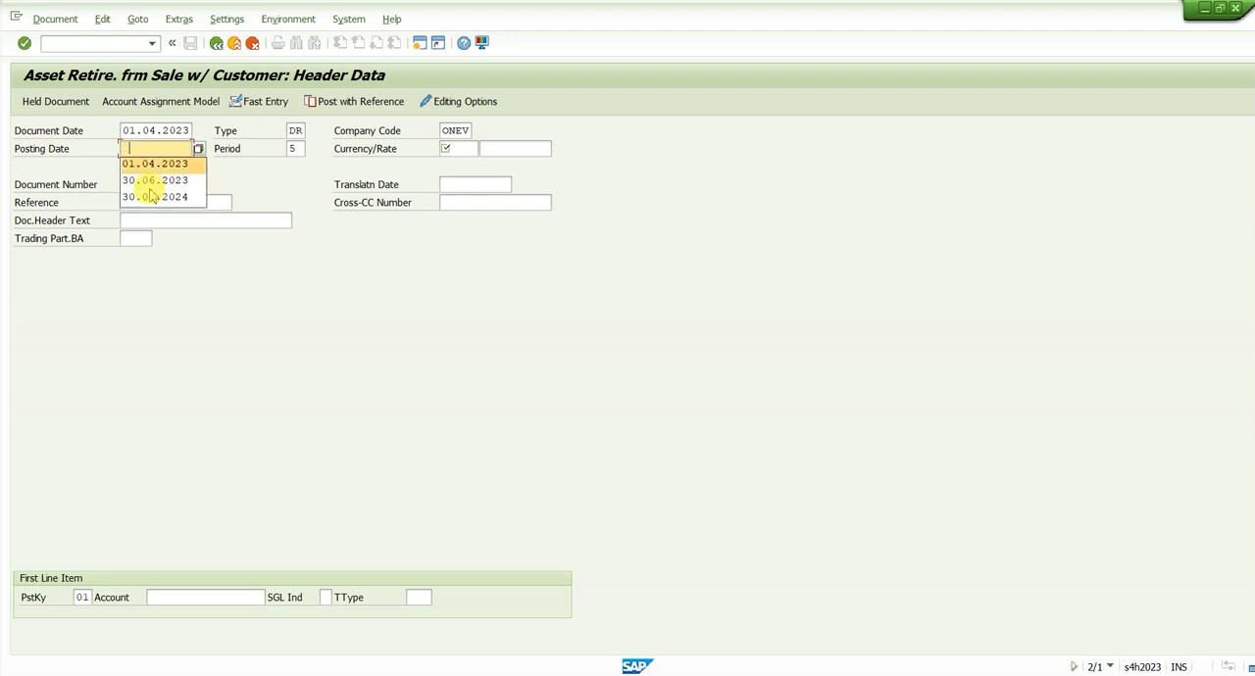
# Set both the document date and the posting date of the asset retirement to 30.06.2023
pyautogui.hotkey('shift', 'Tab')
pyautogui.hotkey('shift', 'Tab')
pyautogui.hotkey('shift', 'Tab')
pyautogui.press('BackSpace')
pyautogui.press('Down')
pyautogui.press('Return')
pyautogui.press('Tab')
pyautogui.press('Tab')
pyautogui.press('Tab')
pyautogui.press('Down')
pyautogui.press('Tab')
pyautogui.hotkey('shift', 'Tab')
pyautogui.press('Down')
pyautogui.press('Down')
pyautogui.press('Return')
pyautogui.click(150, 188)
# Check the asset value date of the acquisition transaction in the planned values of asset 200009
pyautogui.hotkey('alt', 'Tab')
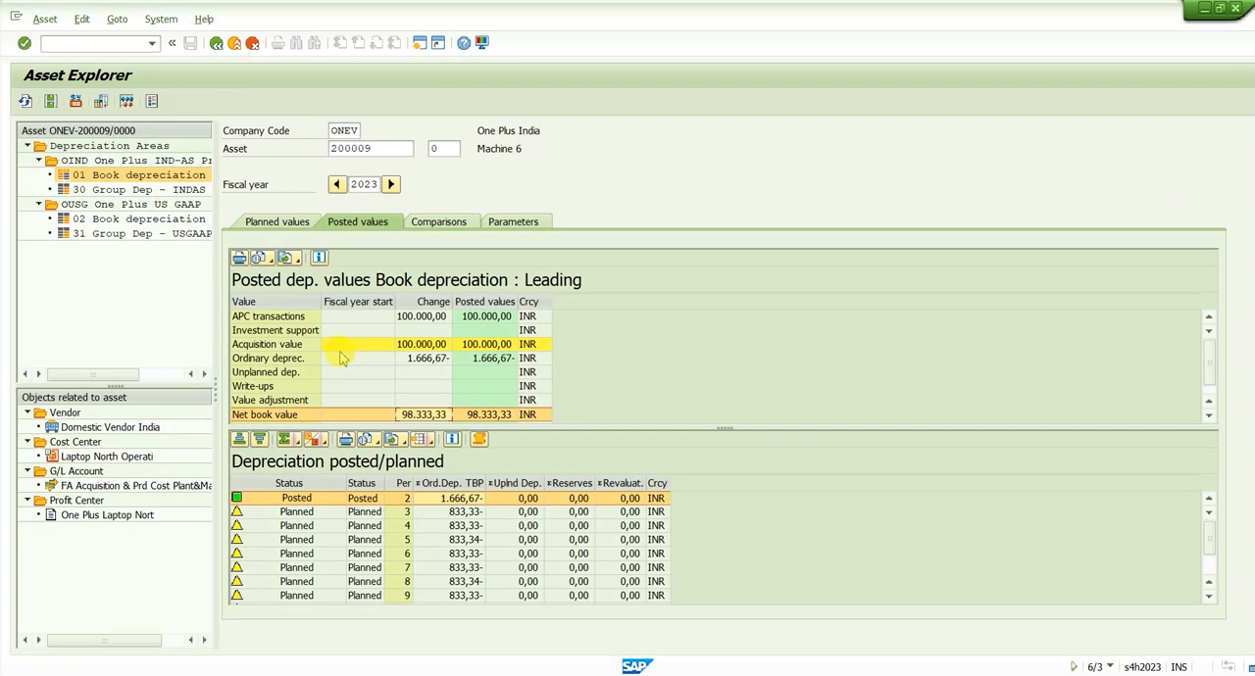
pyautogui.click(281, 225)
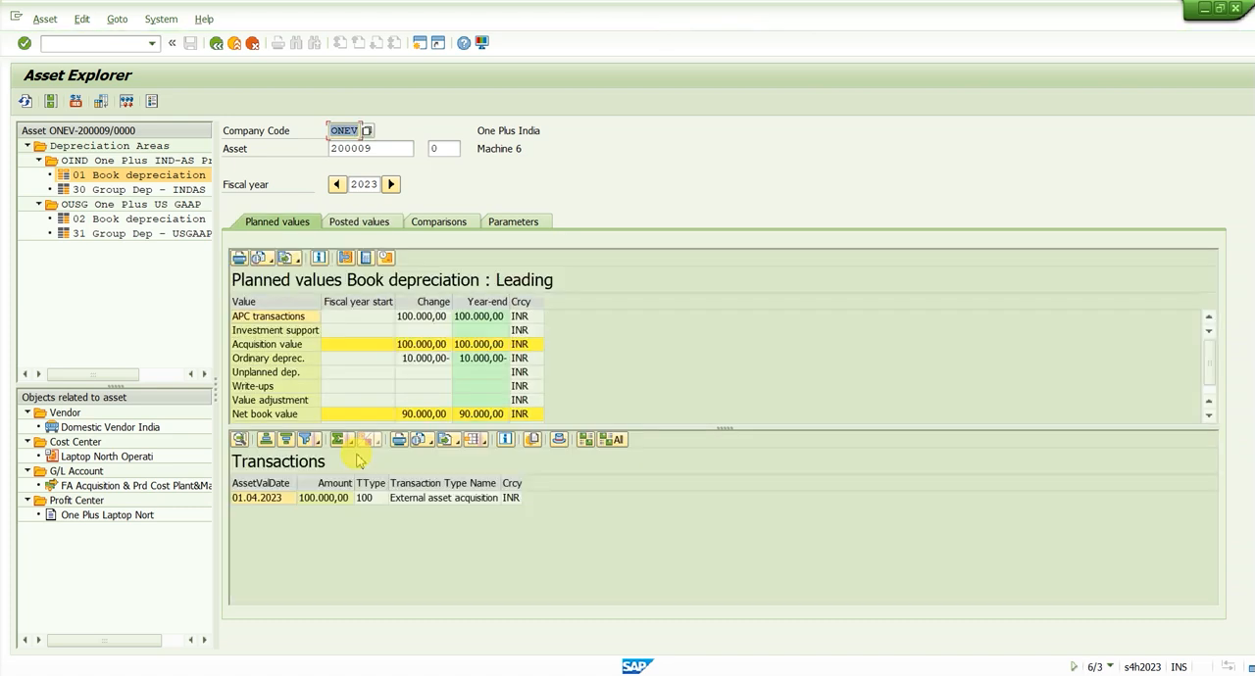
pyautogui.click(271, 506)
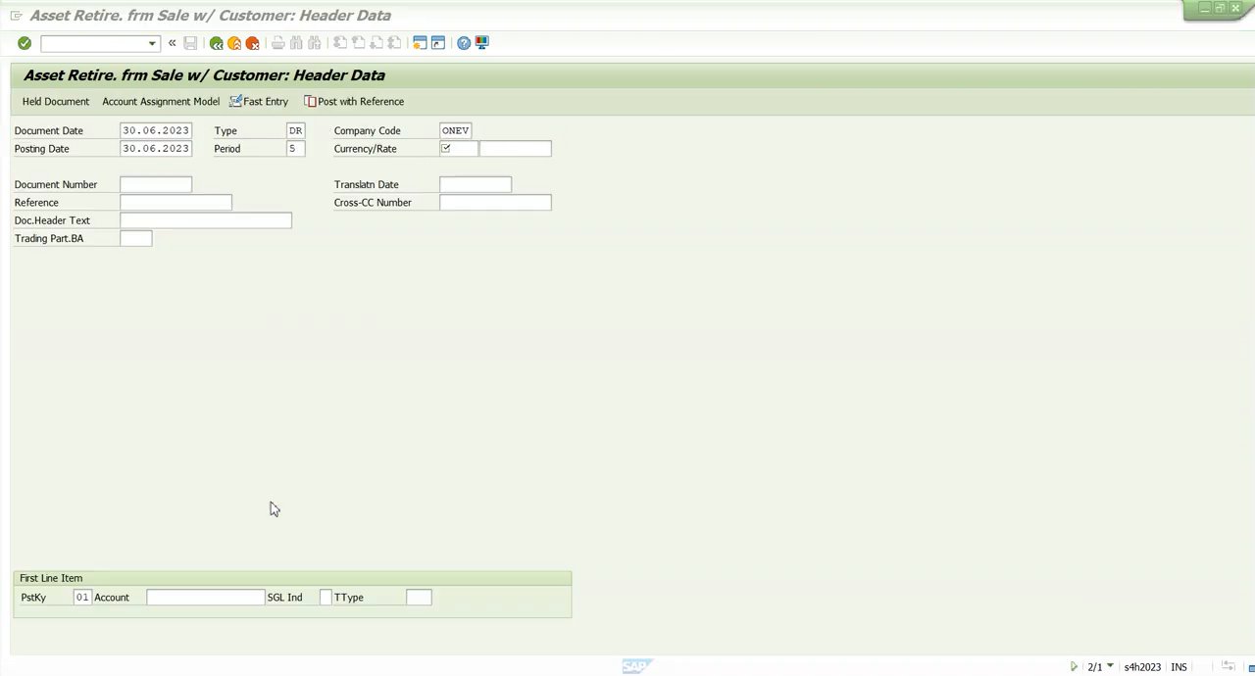
# Return to the asset retirement header, review the document date, and set the currency to INR
pyautogui.click(124, 130)
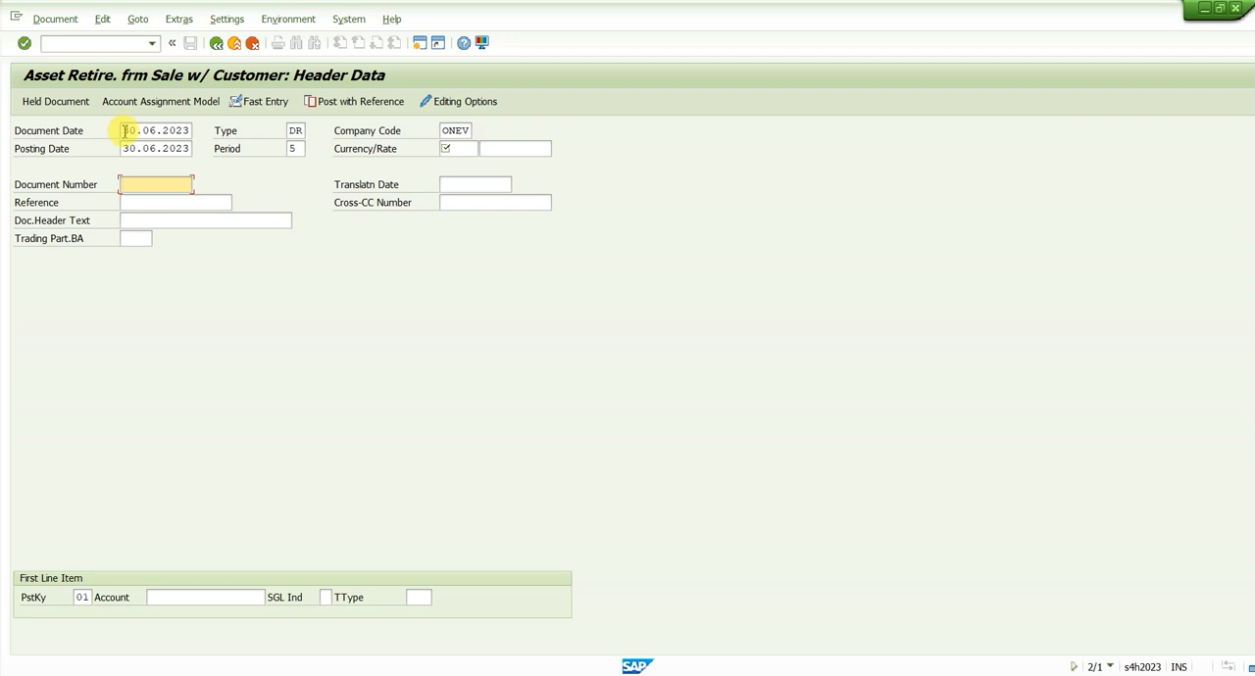
pyautogui.doubleClick(124, 130)
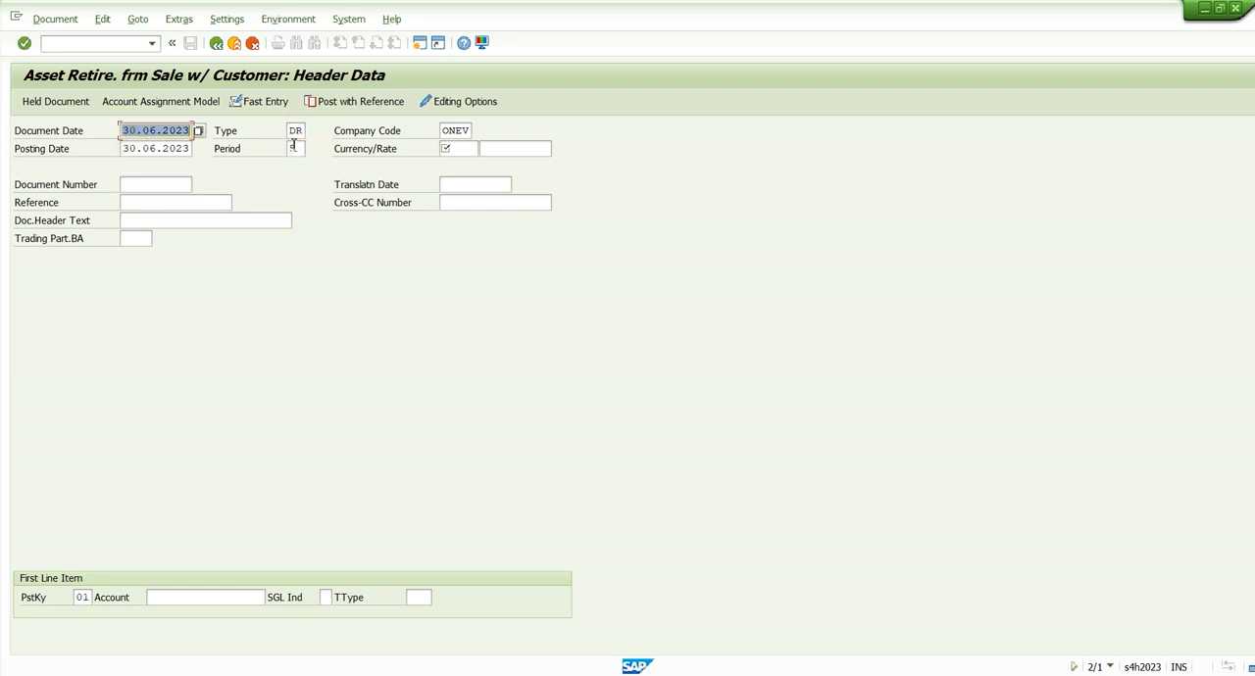
pyautogui.click(469, 148)
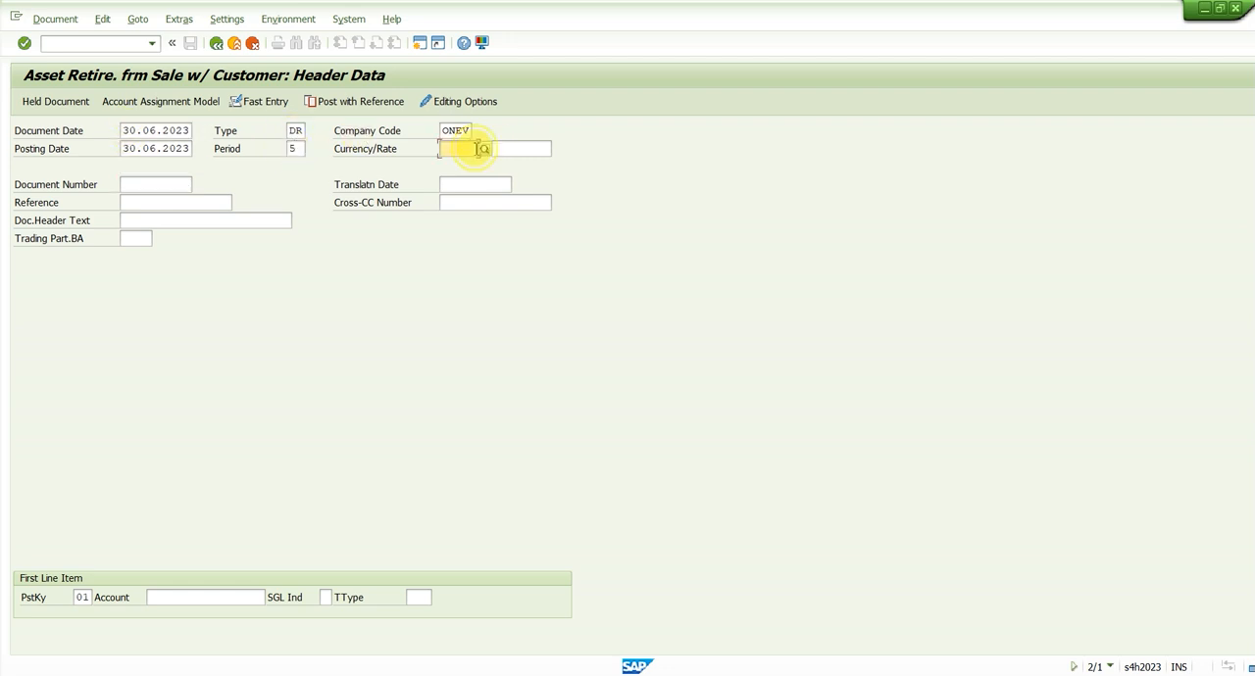
pyautogui.write('inr')
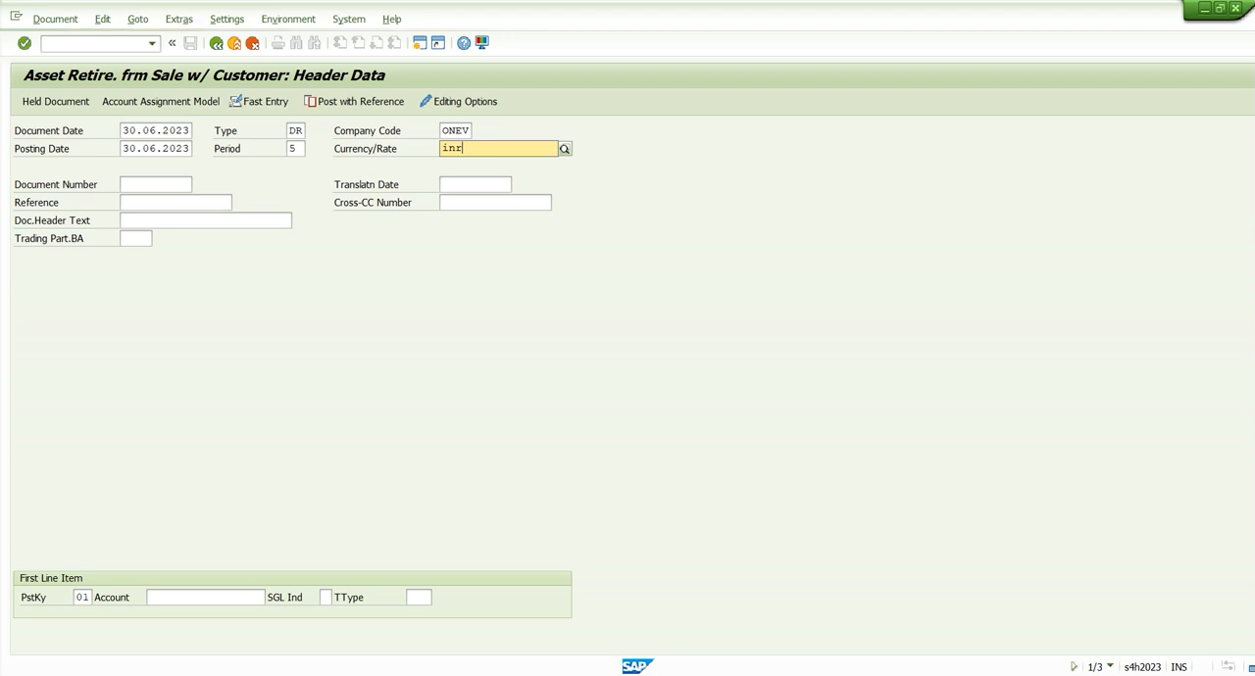
pyautogui.press('Tab')
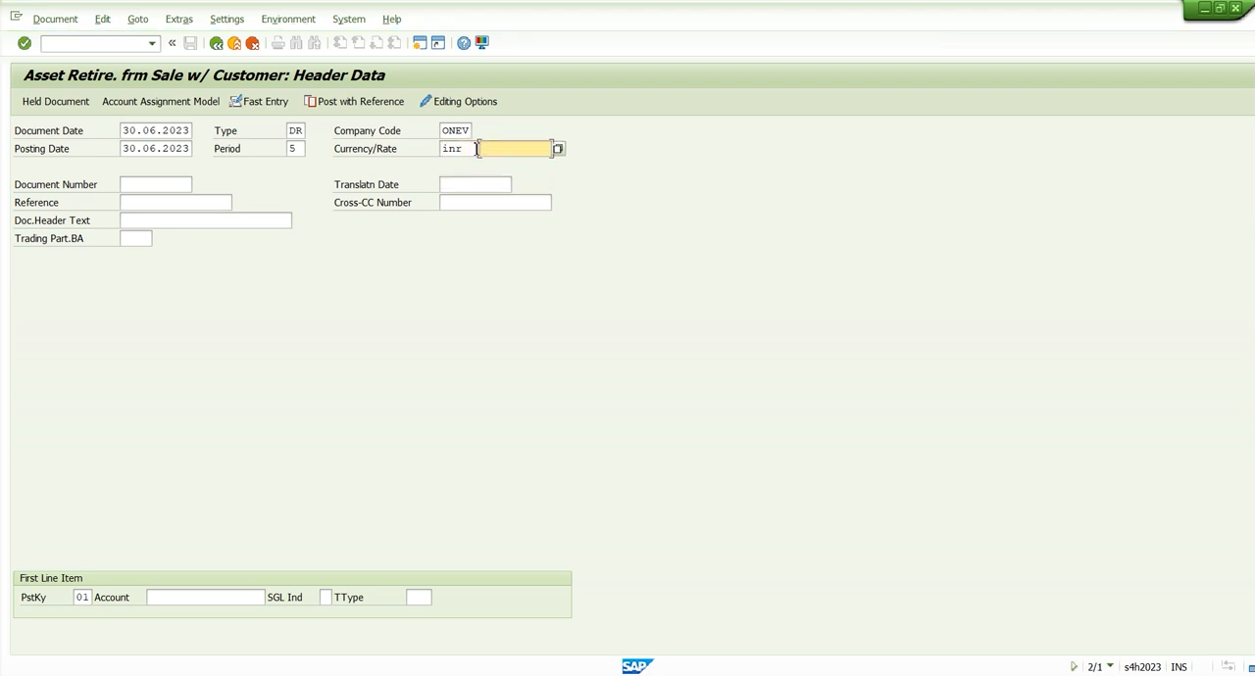
# Enter "Sale of Asset" as both the reference and the document header text
pyautogui.click(218, 203)
pyautogui.press('Down')
pyautogui.press('Tab')
pyautogui.press('Tab')
pyautogui.press('Down')
pyautogui.press('Down')
pyautogui.press('Tab')
pyautogui.press('Tab')
pyautogui.press('Tab')
# Look up the customers of company code ONEV, choose the domestic customer as first line item account, and continue to the customer item
pyautogui.press('Down')
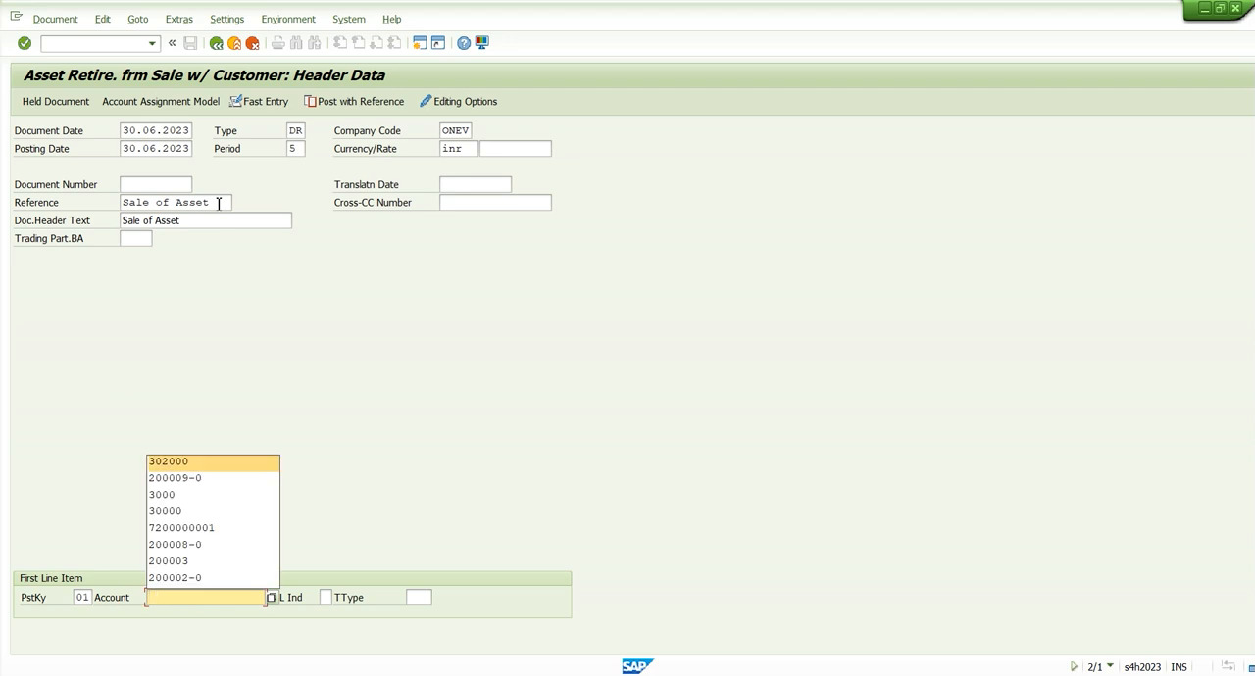
pyautogui.click(271, 598)
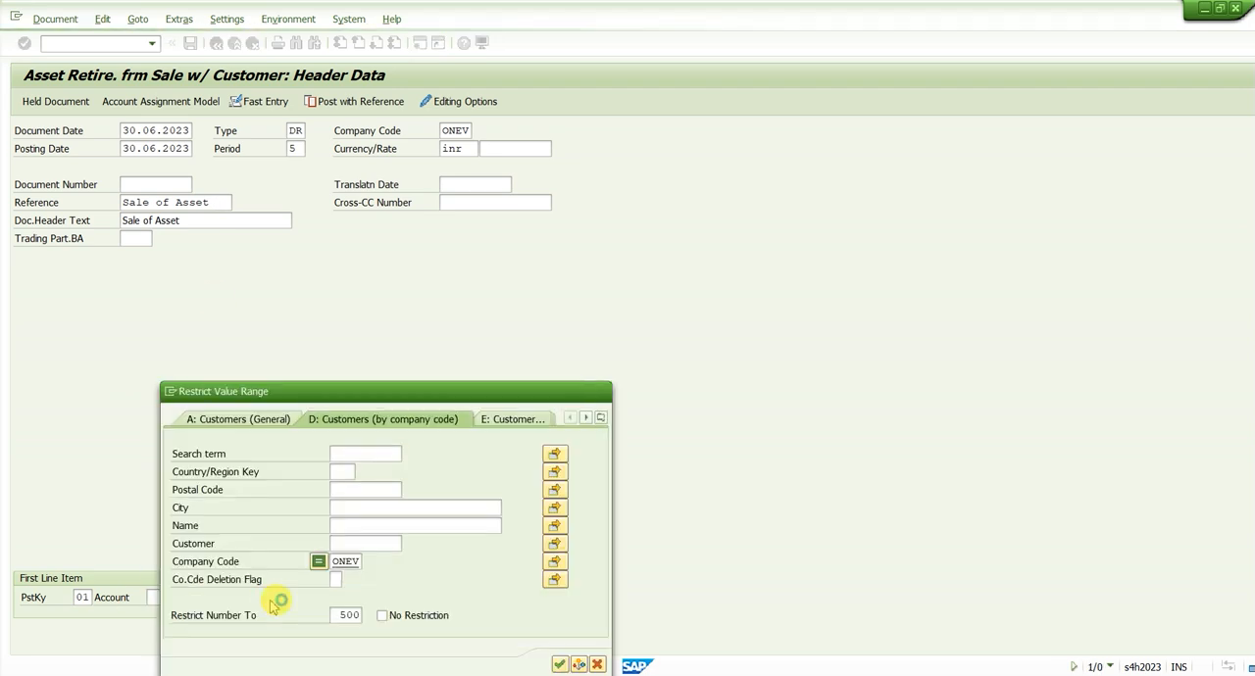
pyautogui.press('Return')
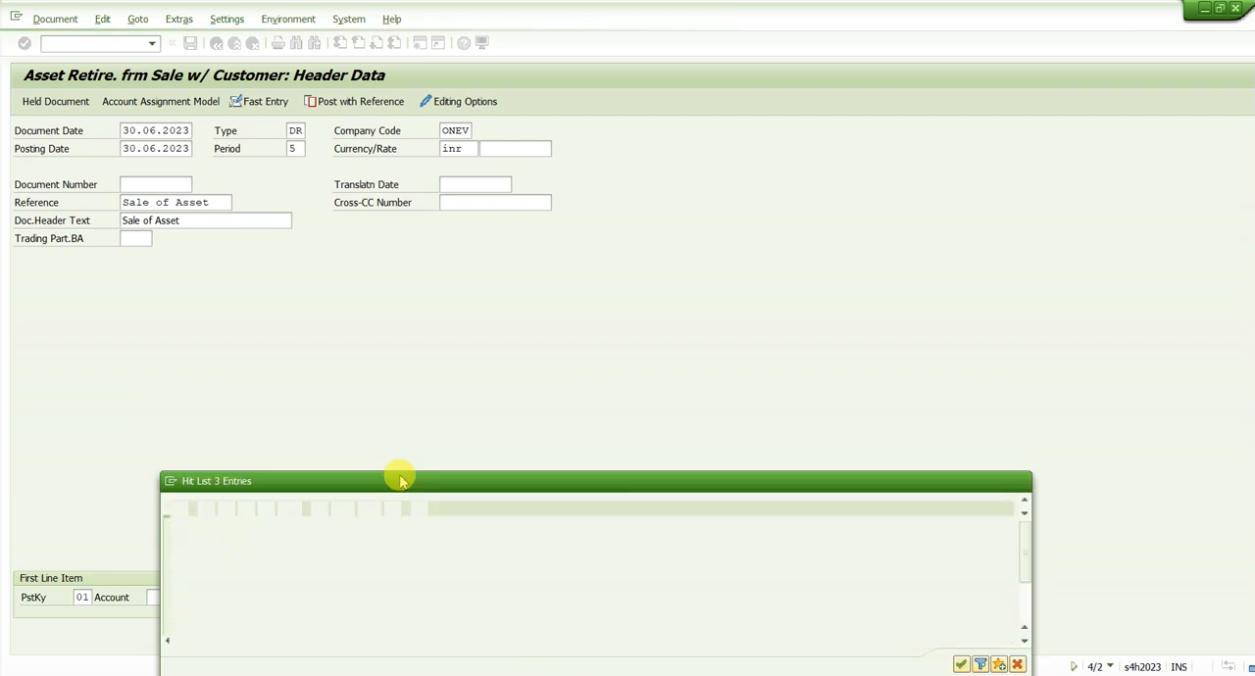
pyautogui.click(411, 542)
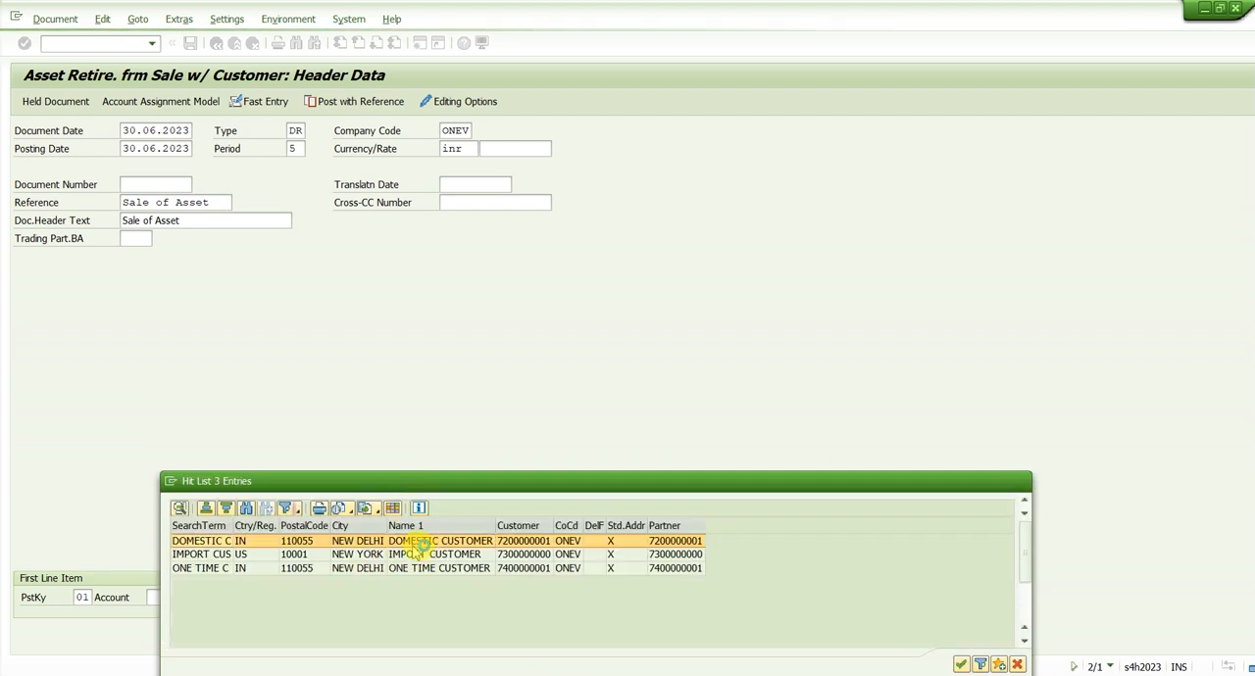
pyautogui.doubleClick(415, 545)
pyautogui.press('Return')
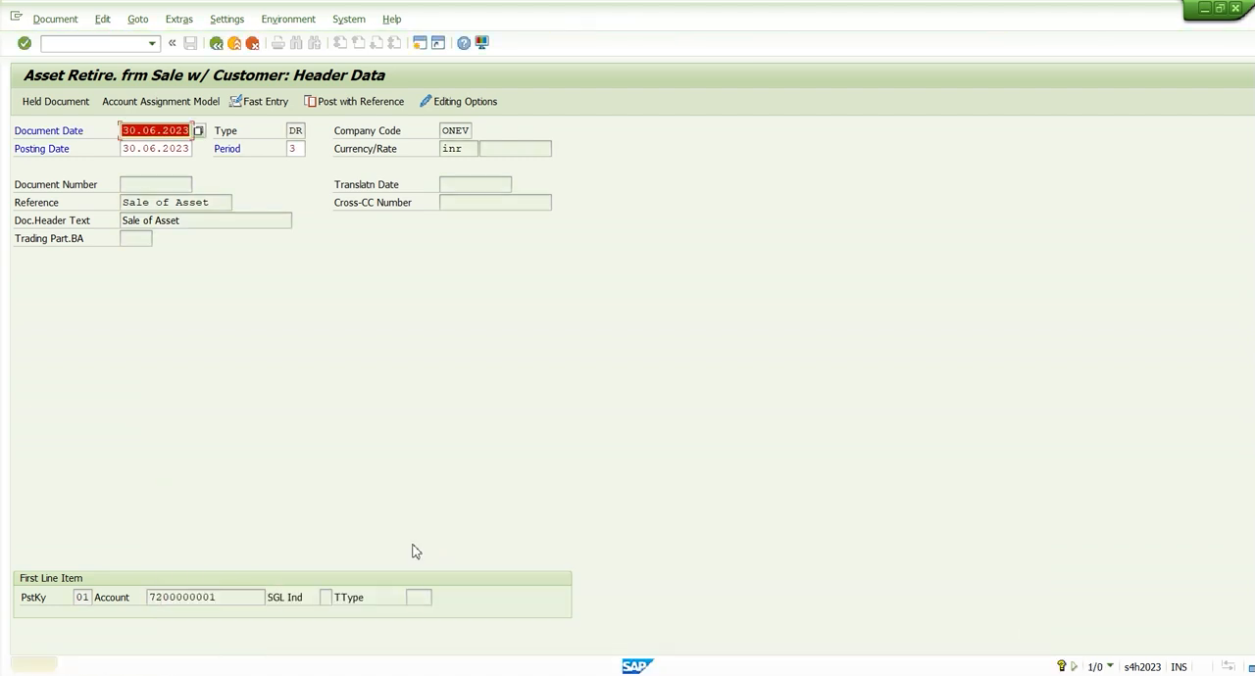
pyautogui.press('Return')
pyautogui.press('Return')
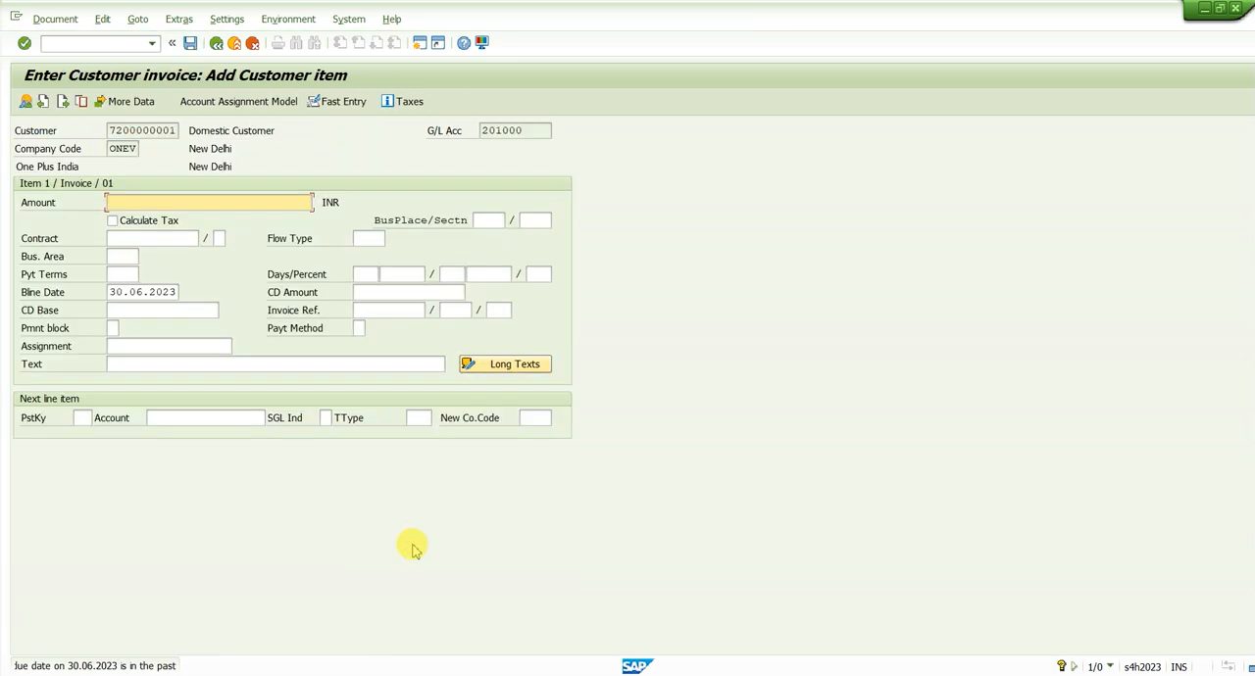
# Enter 90000 INR as the customer item amount and compare it with the asset's posted net book value in the Asset Explorer
pyautogui.write('9')
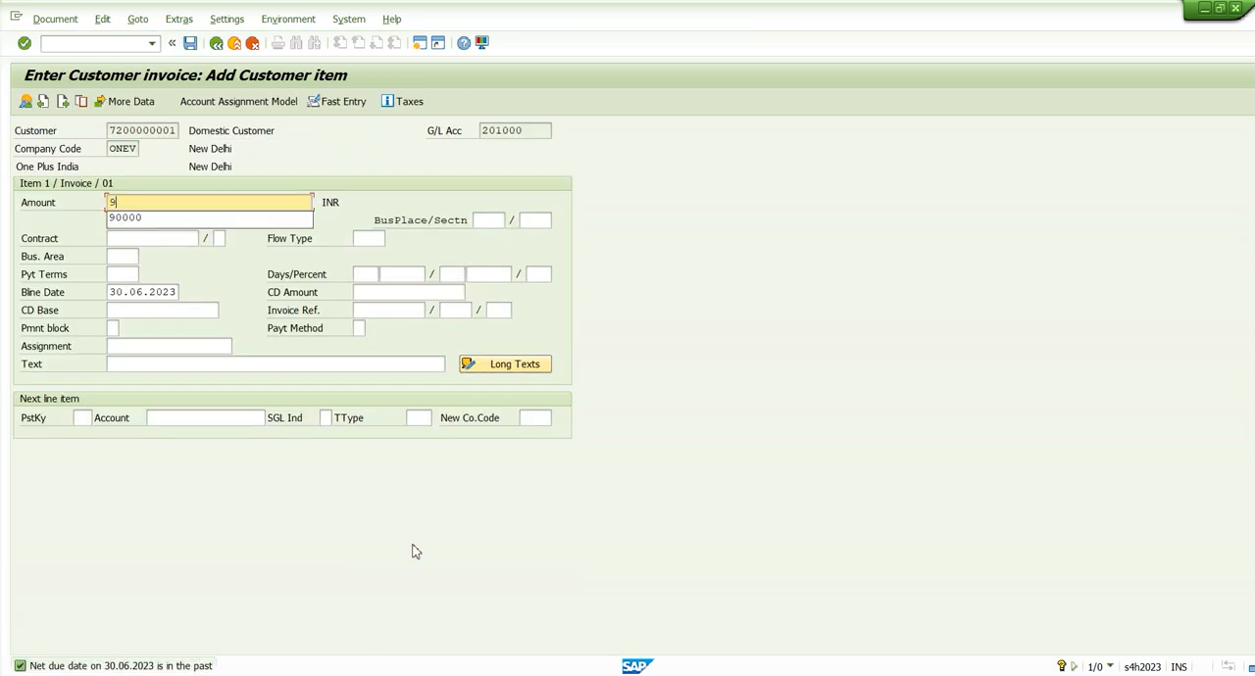
pyautogui.write('0000')
pyautogui.hotkey('alt', 'Tab')
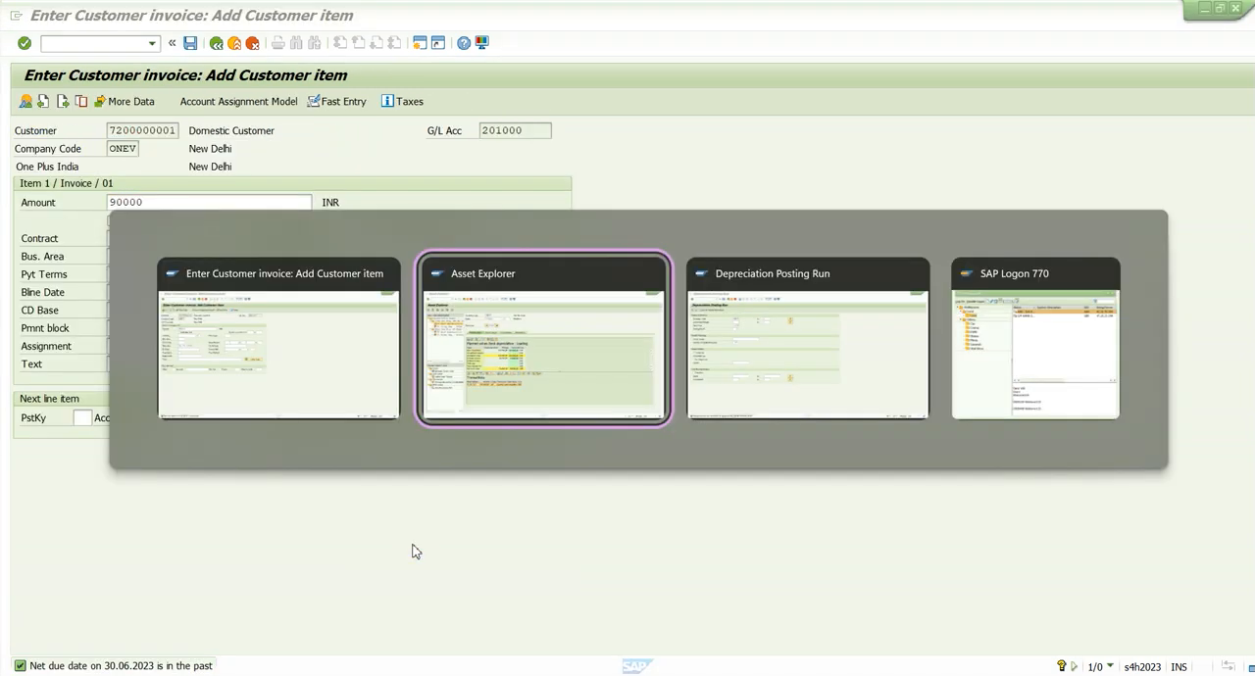
pyautogui.click(373, 224)
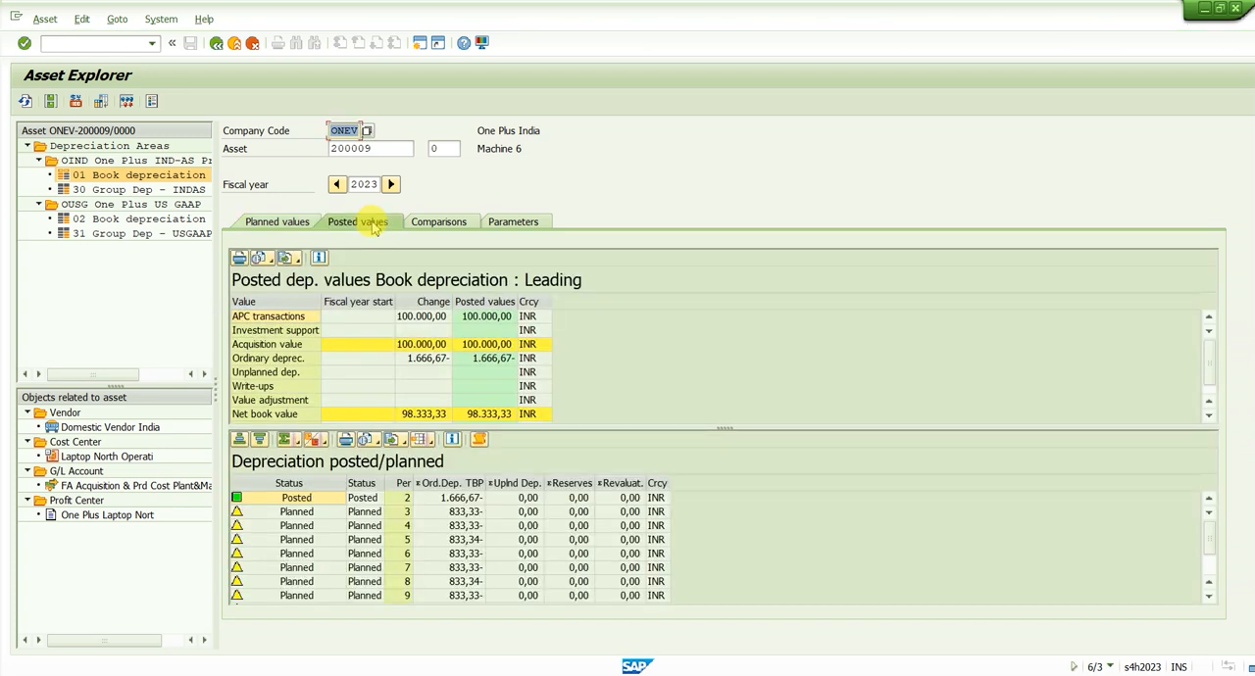
pyautogui.click(423, 415)
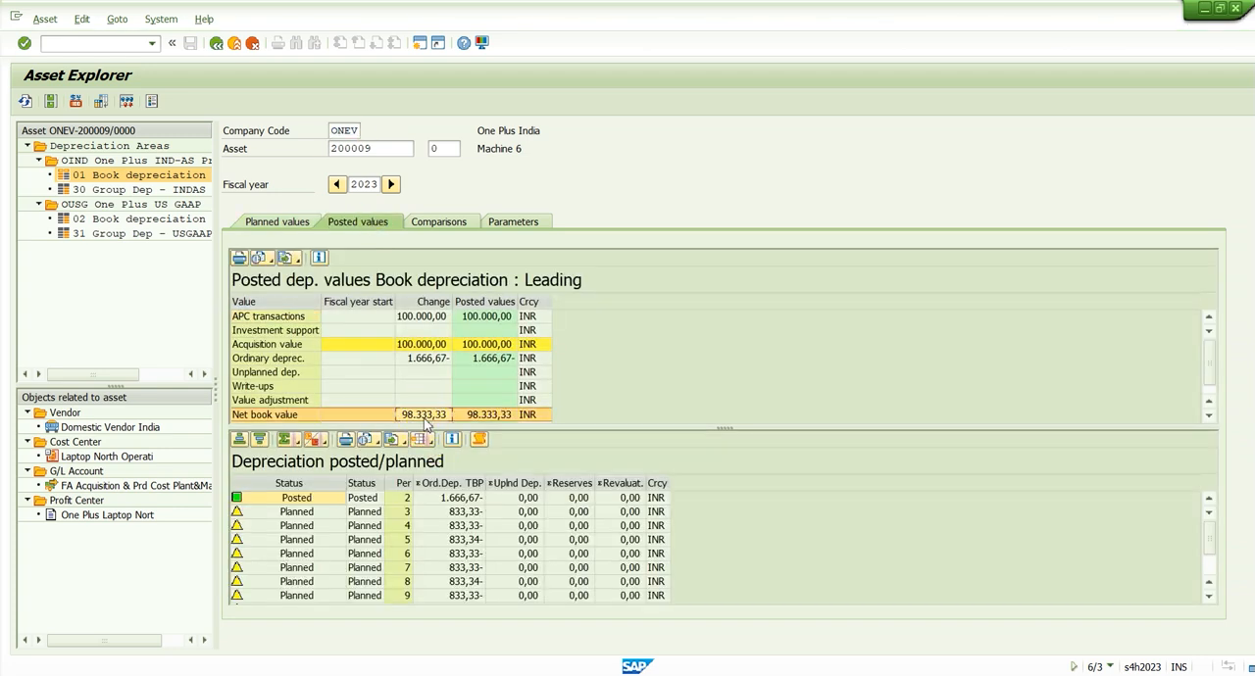
pyautogui.hotkey('alt', 'Tab')
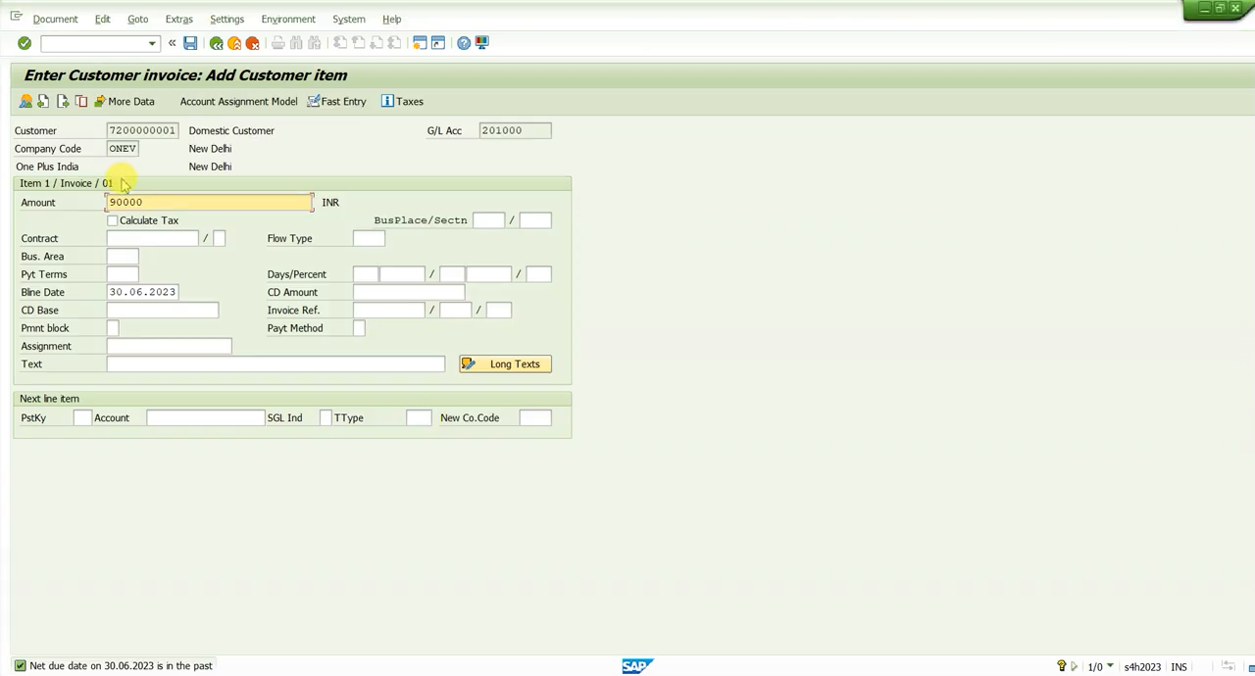
# Fill in the customer item text with "+" and confirm the line item
pyautogui.moveTo(168, 203); pyautogui.dragTo(77, 215)
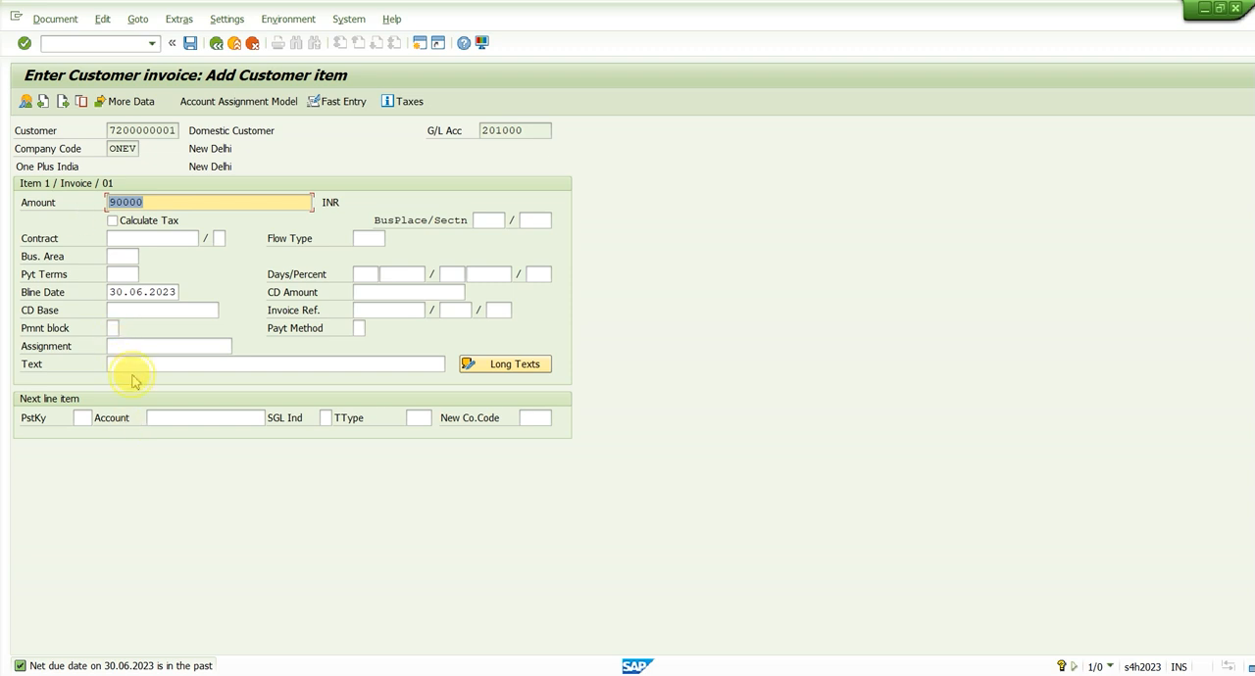
pyautogui.click(139, 367)
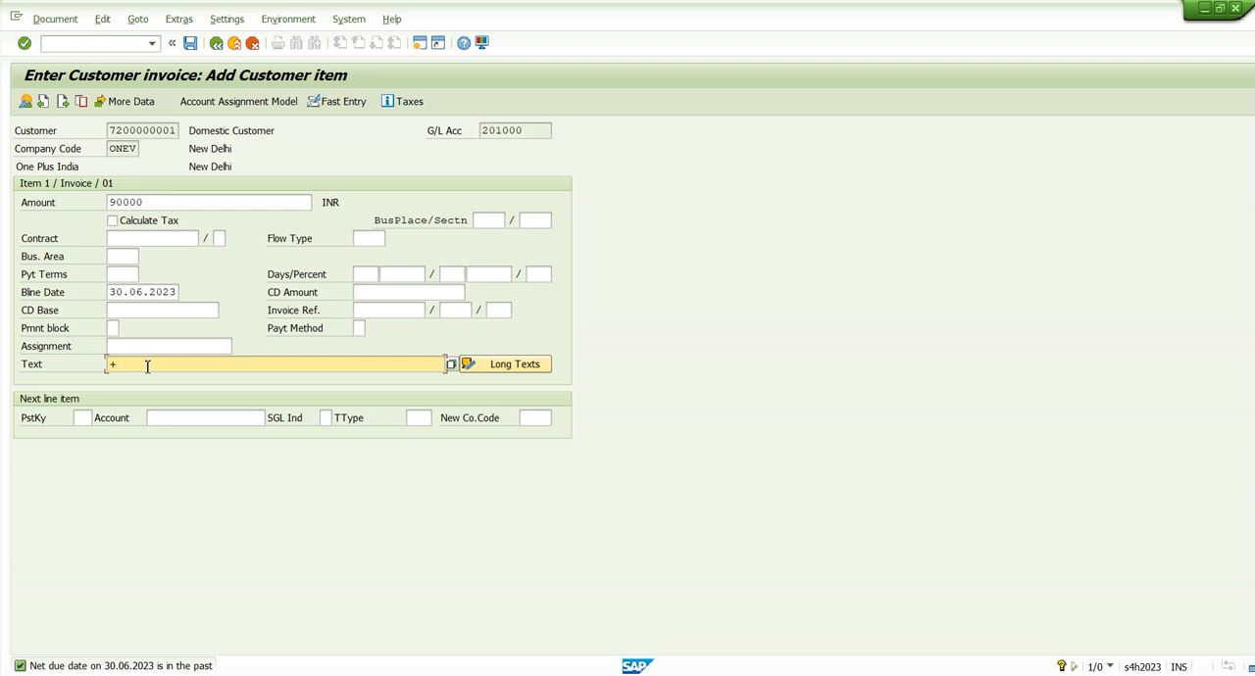
pyautogui.press('Return')
pyautogui.press('Return')
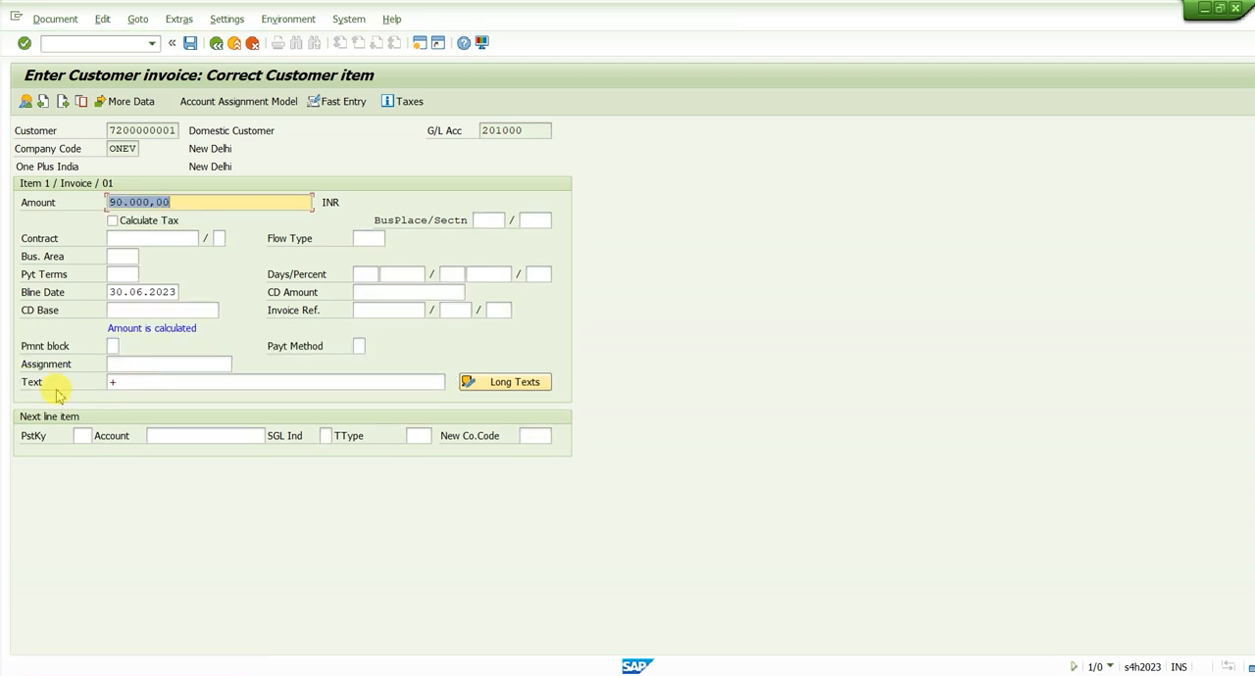
# Replace the customer item text with "Sale of Asset"
pyautogui.click(176, 380)
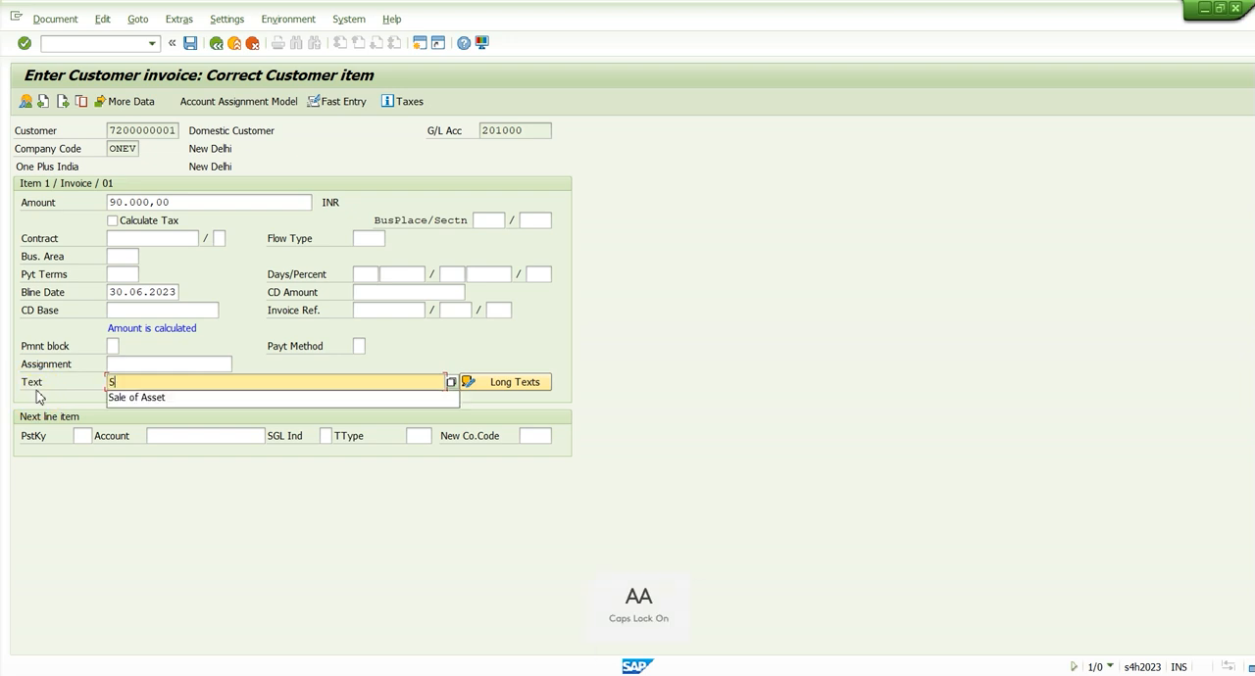
pyautogui.write('S')
pyautogui.press('capslock')
pyautogui.write('ale')
pyautogui.press('Down')
pyautogui.press('Tab')
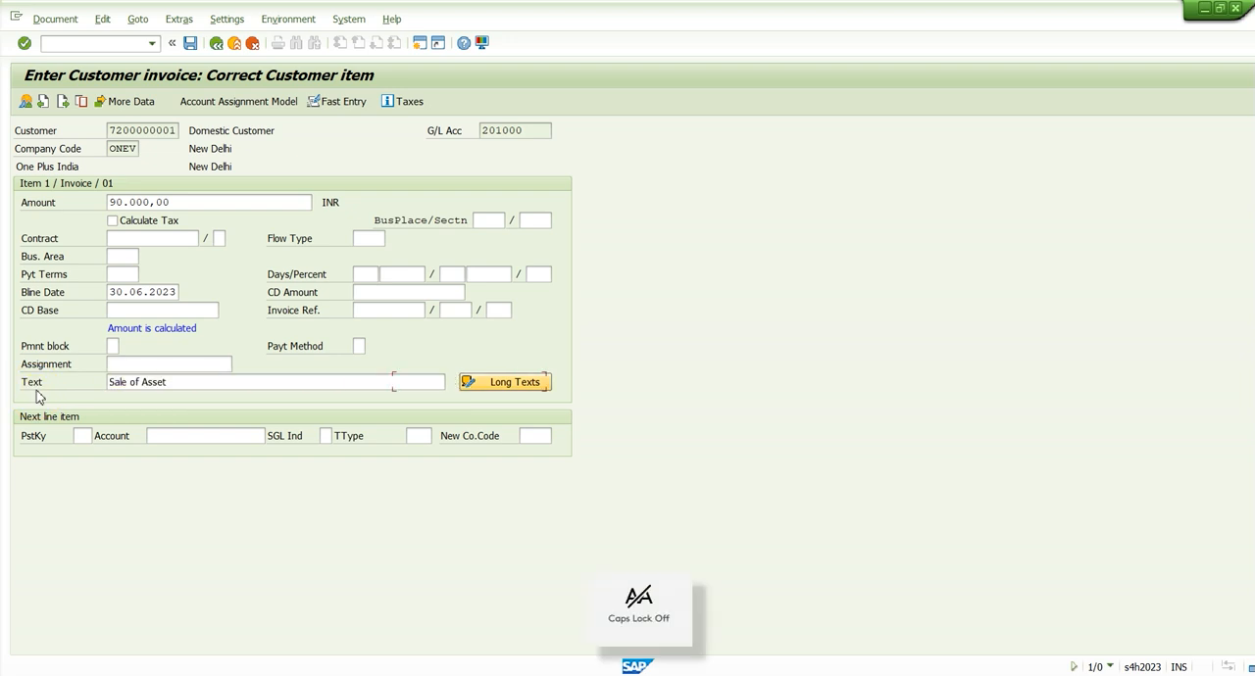
# Set the next line item to posting key 50 with the "Revenue from Sale" G/L account from the account list, and continue to that item
pyautogui.press('Tab')
pyautogui.write('50')
pyautogui.press('Tab')
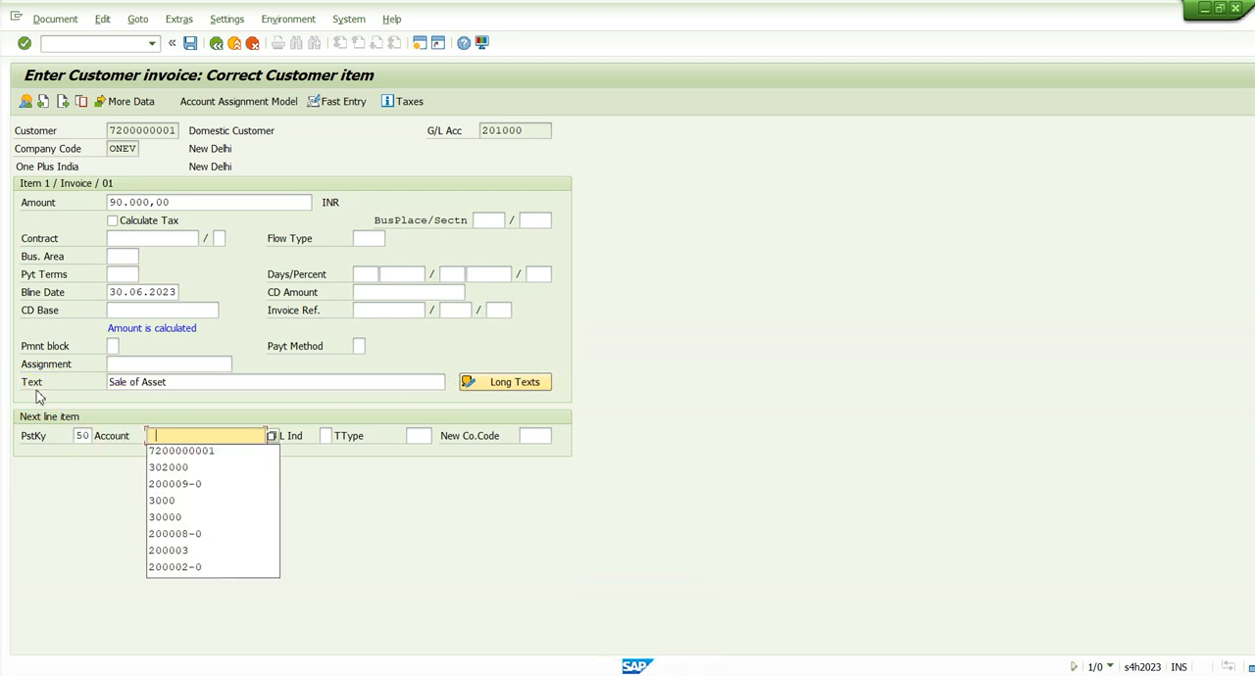
pyautogui.click(273, 436)
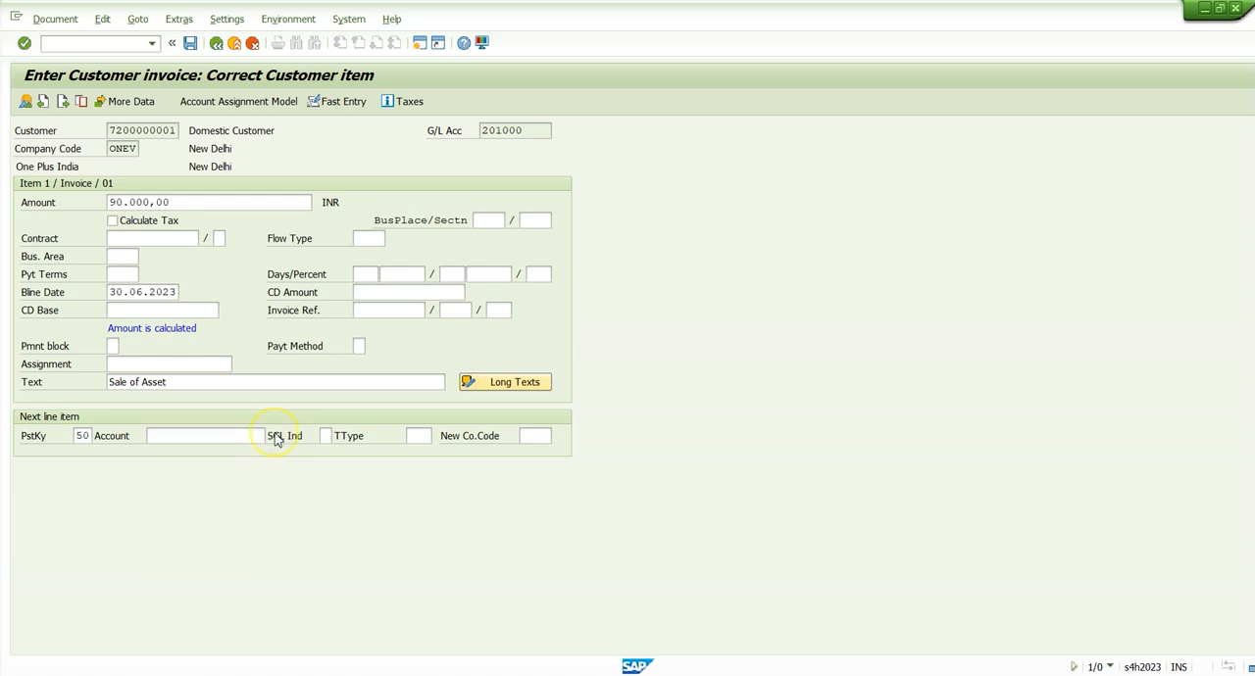
pyautogui.press('Return')
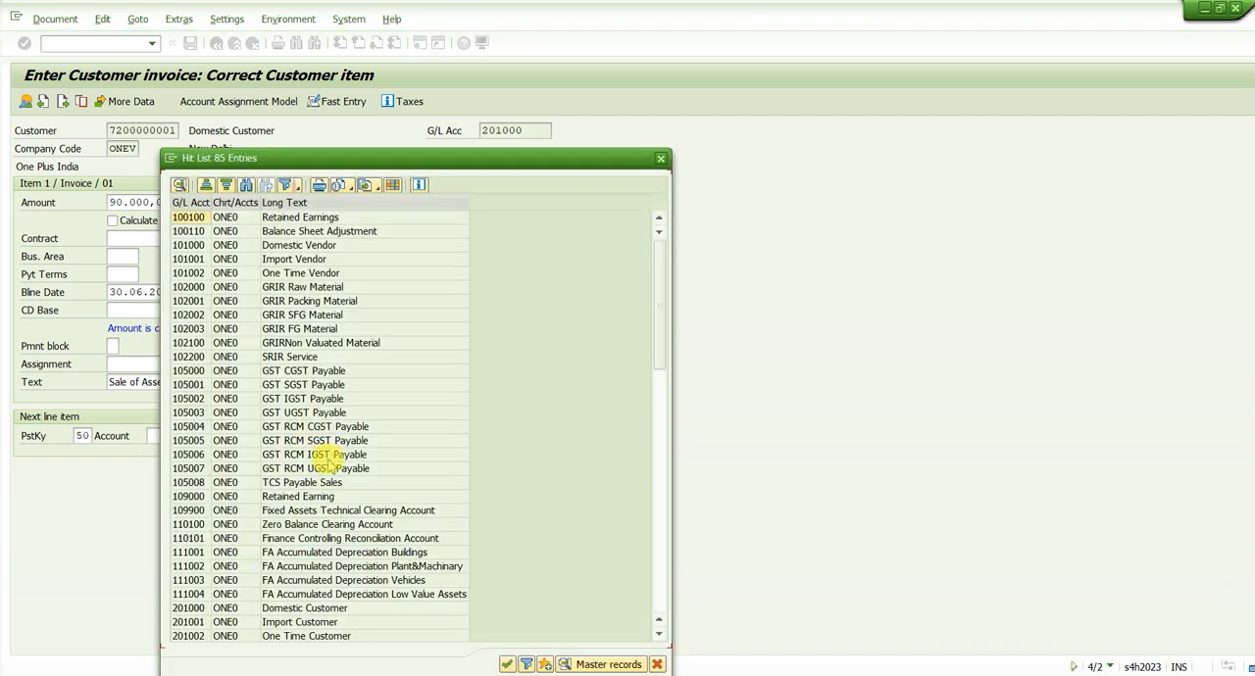
pyautogui.scroll(-15, 314, 456)
pyautogui.scroll(3, 329, 466)
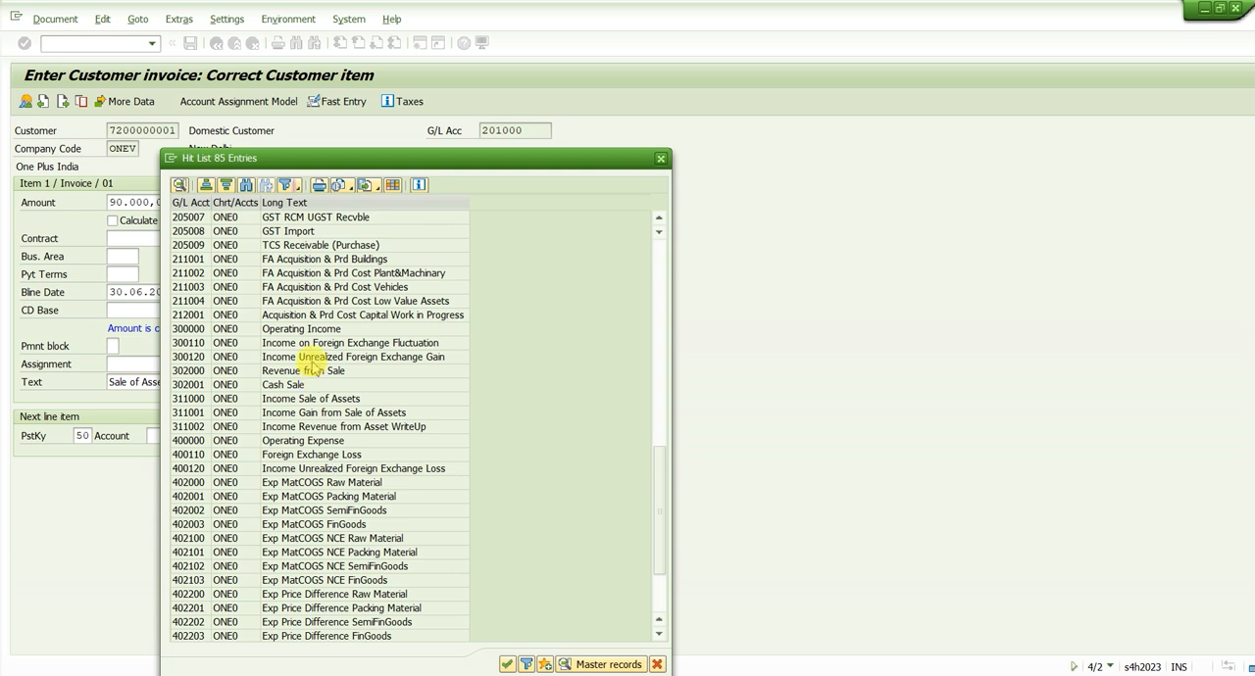
pyautogui.moveTo(311, 370); pyautogui.dragTo(452, 321)
pyautogui.doubleClick(452, 322)
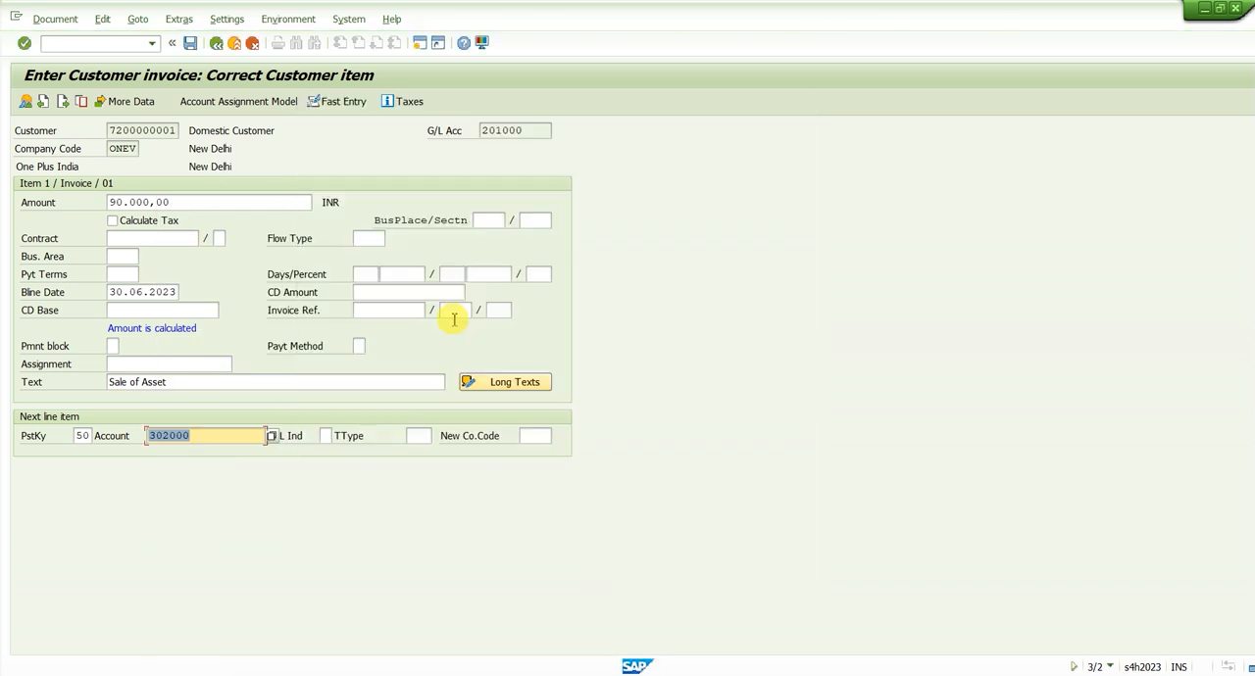
pyautogui.click(454, 320)
pyautogui.press('Return')
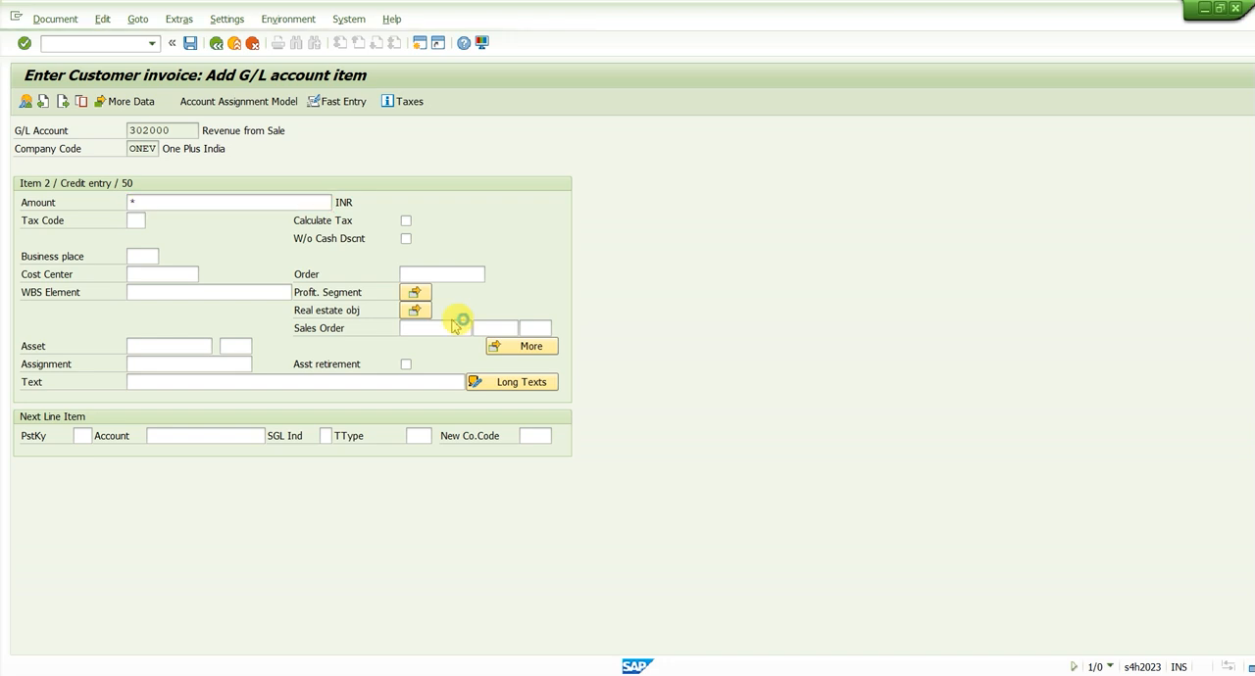
# Enter "*" as the G/L item amount and assign the item to profit center ONELN in the additional account assignments
pyautogui.press('Return')
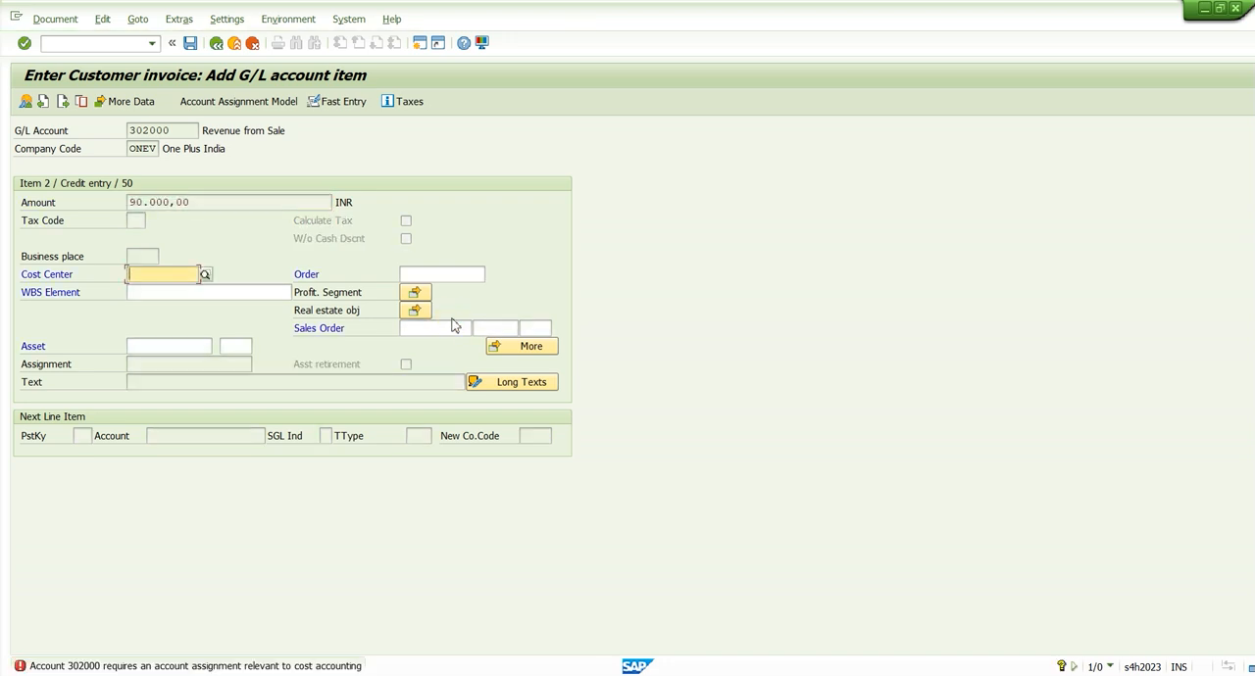
pyautogui.click(505, 347)
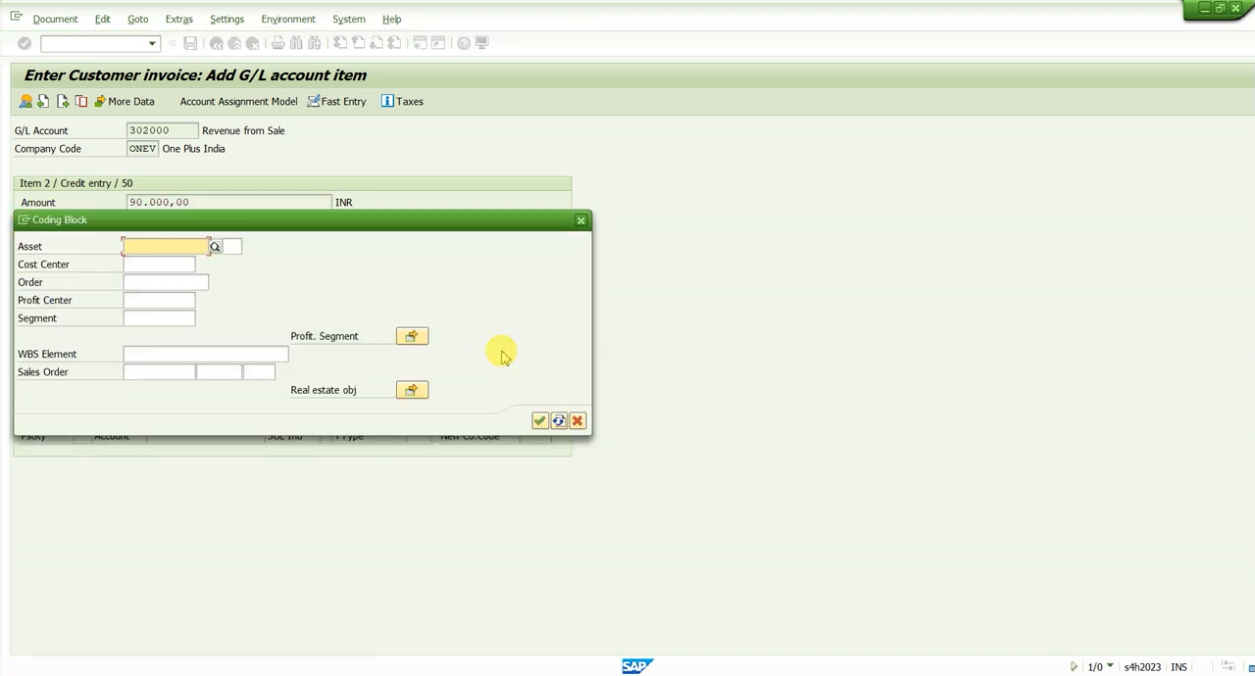
pyautogui.click(137, 300)
pyautogui.write('ONELN')
pyautogui.moveTo(181, 296); pyautogui.dragTo(85, 296)
pyautogui.press('Return')
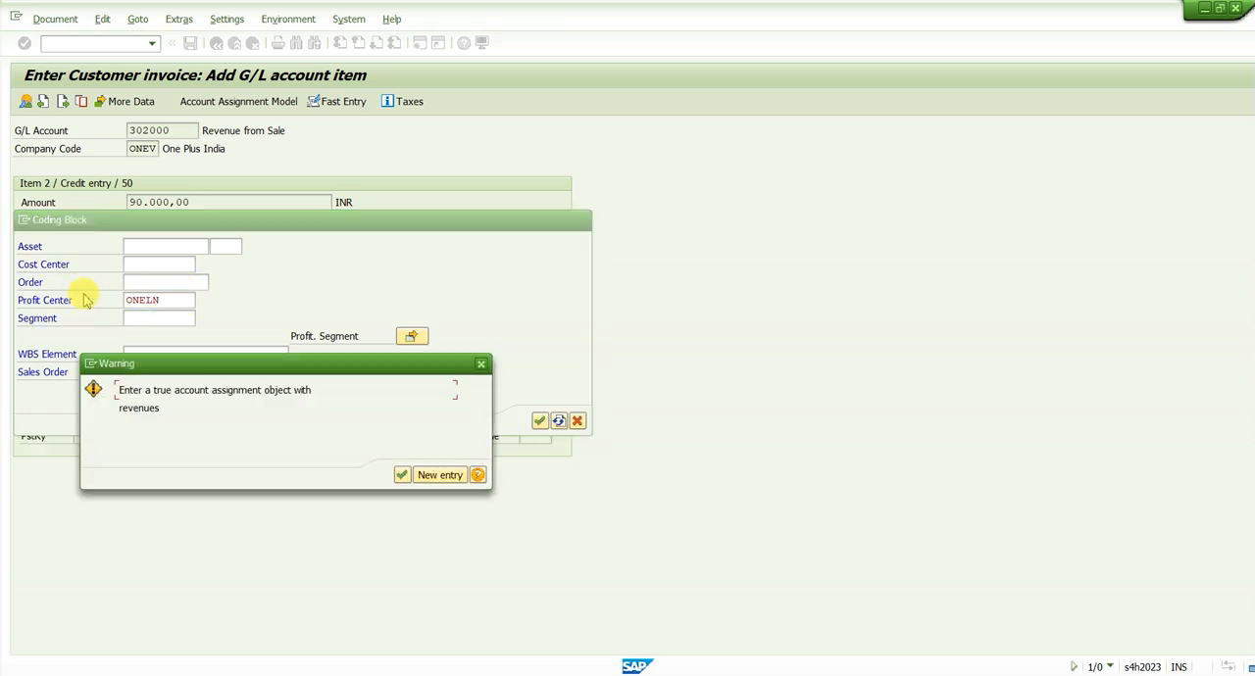
pyautogui.press('Return')
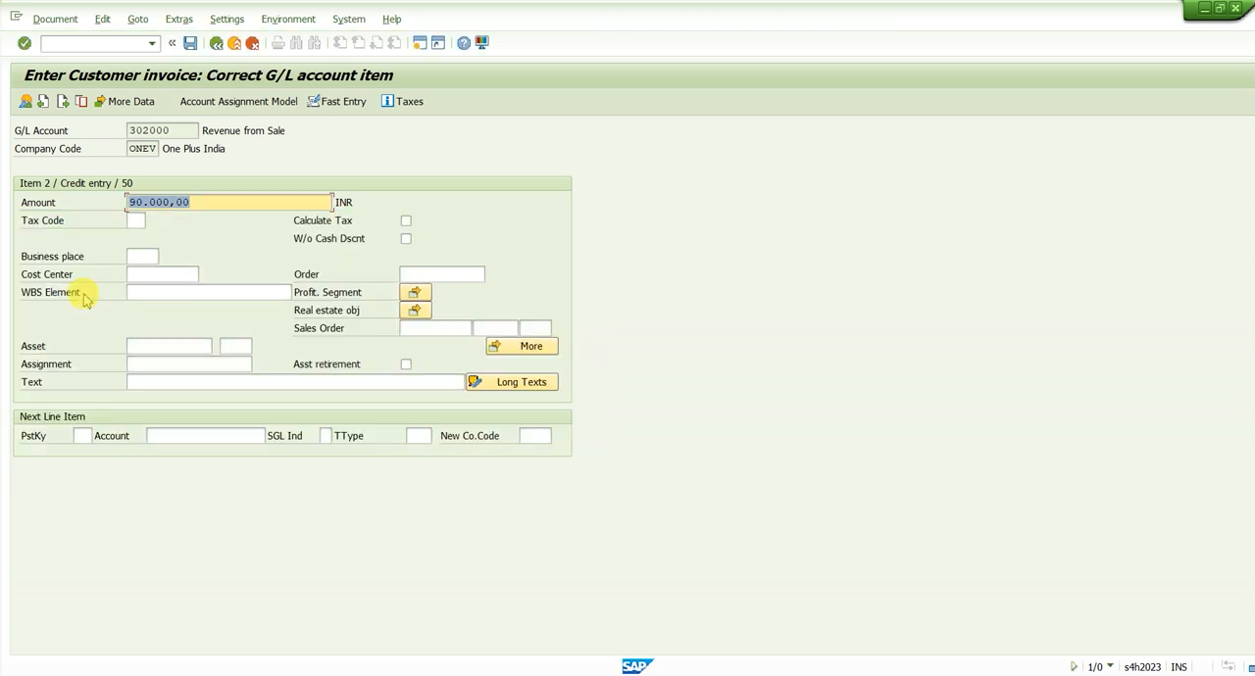
# Fill in the G/L item text with "+" to copy the customer item text, and confirm the line item
pyautogui.click(191, 387)
pyautogui.press('Return')
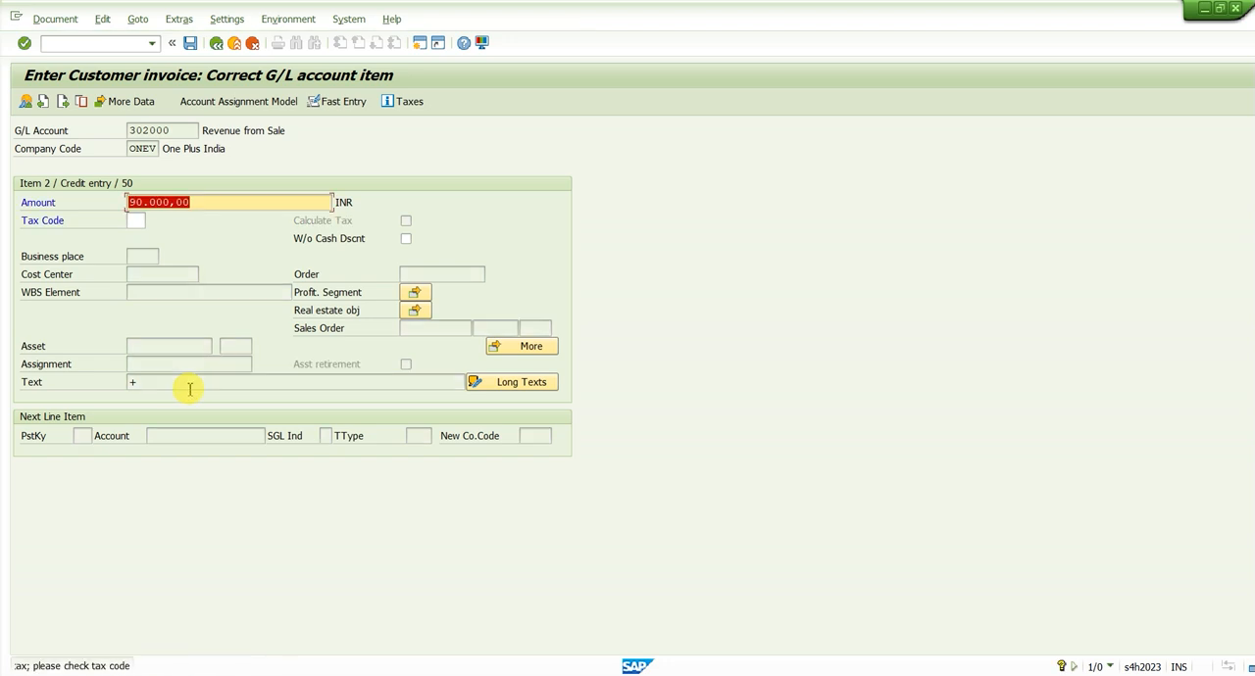
pyautogui.press('Return')
pyautogui.press('Return')
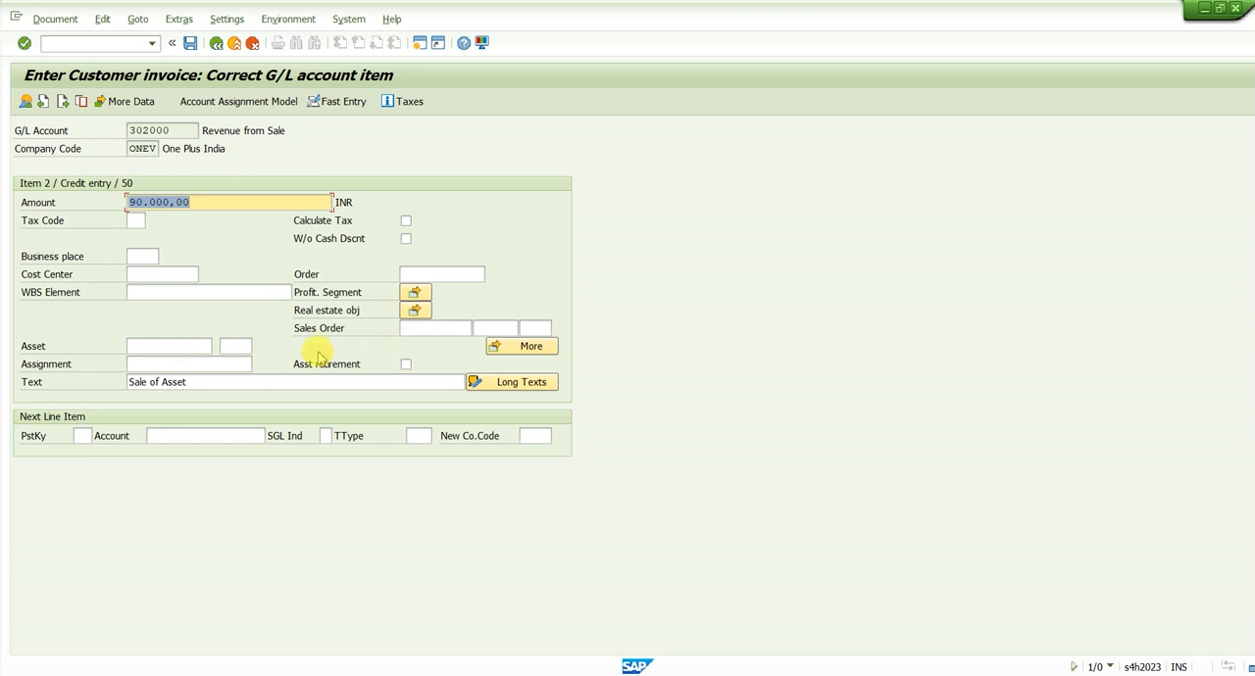
# Flag the G/L item as an asset retirement and enter Machine 6's number, 200009, copied from the Asset Explorer
pyautogui.click(404, 364)
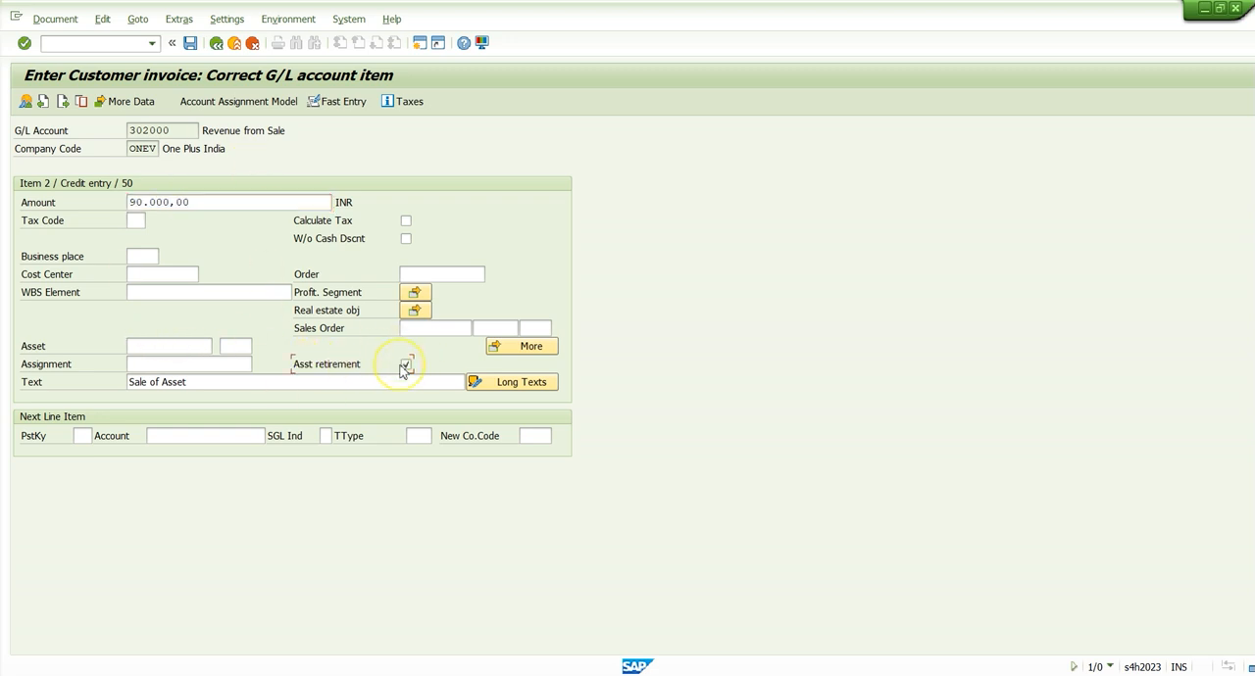
pyautogui.click(477, 382)
pyautogui.click(233, 205)
pyautogui.press('Return')
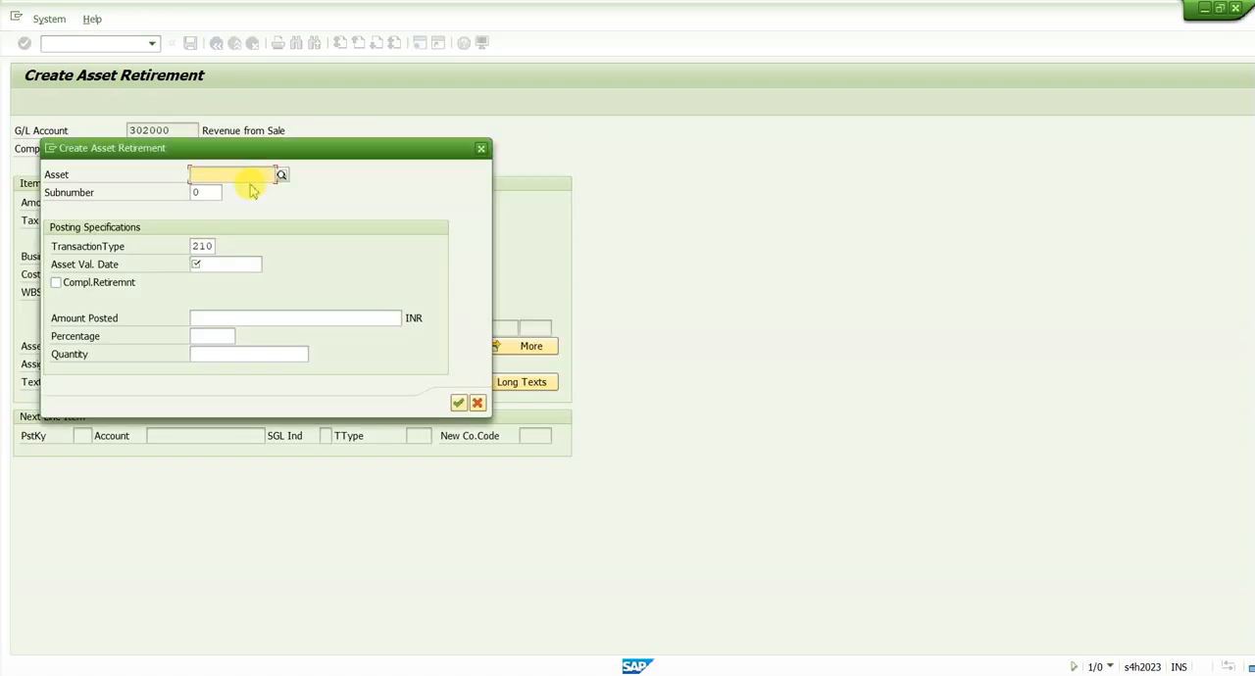
pyautogui.write('200009')
# Set the asset value date to 30.06.2023, mark the asset as a complete retirement, and confirm the retirement data
pyautogui.click(195, 248)
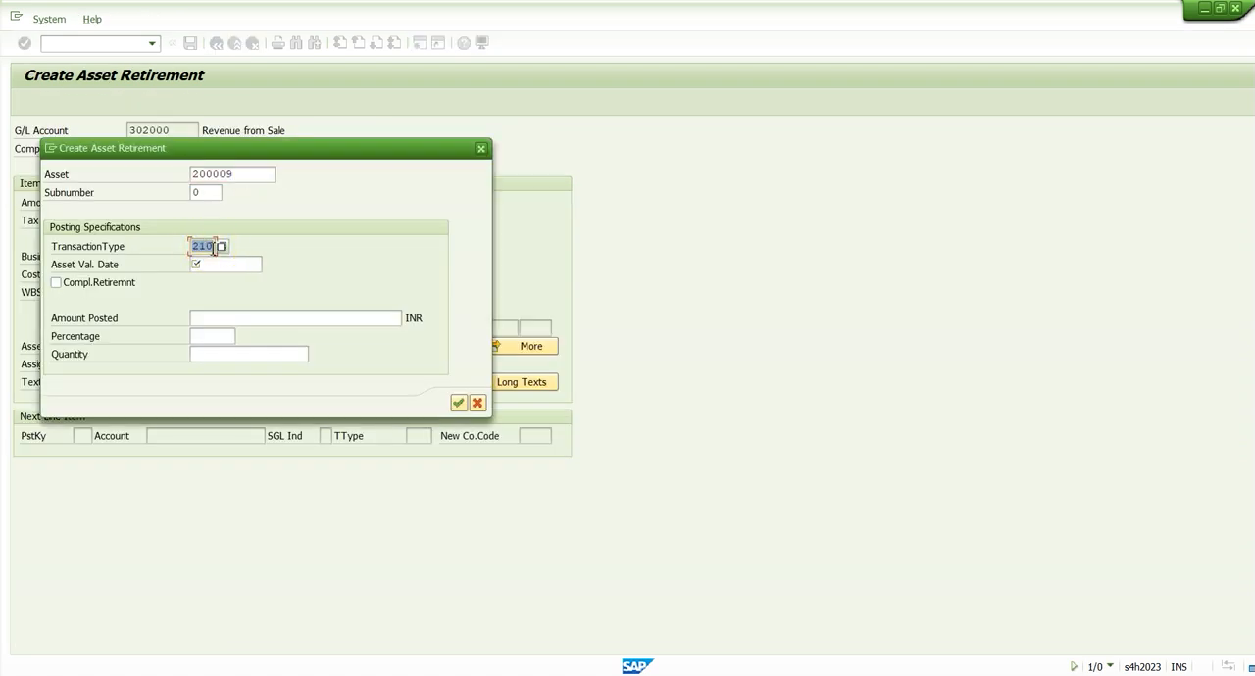
pyautogui.click(235, 264)
pyautogui.write('30.')
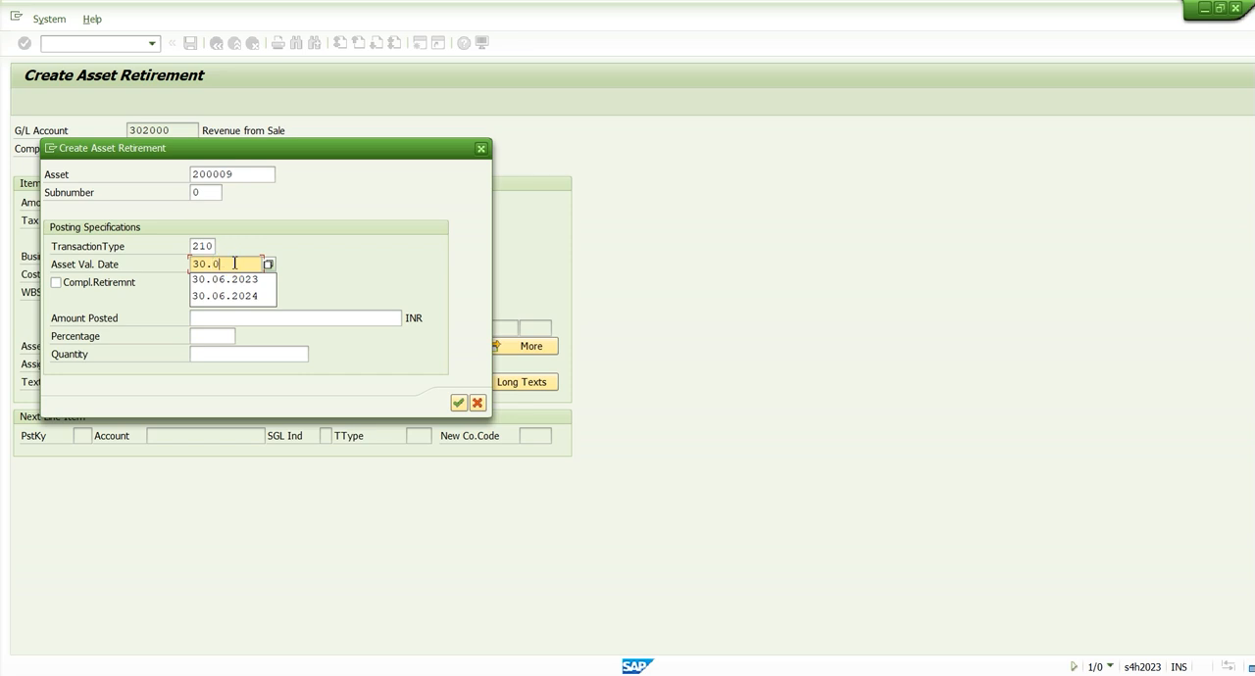
pyautogui.write('0')
pyautogui.press('Down')
pyautogui.press('Return')
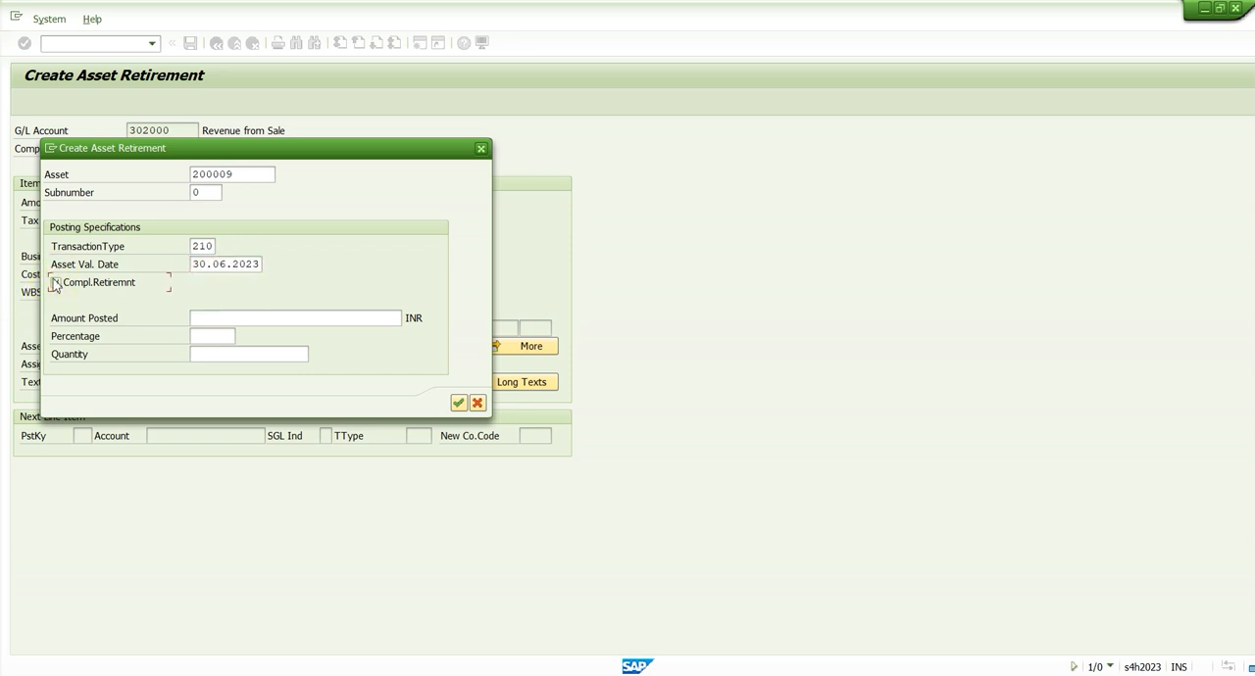
pyautogui.click(202, 317)
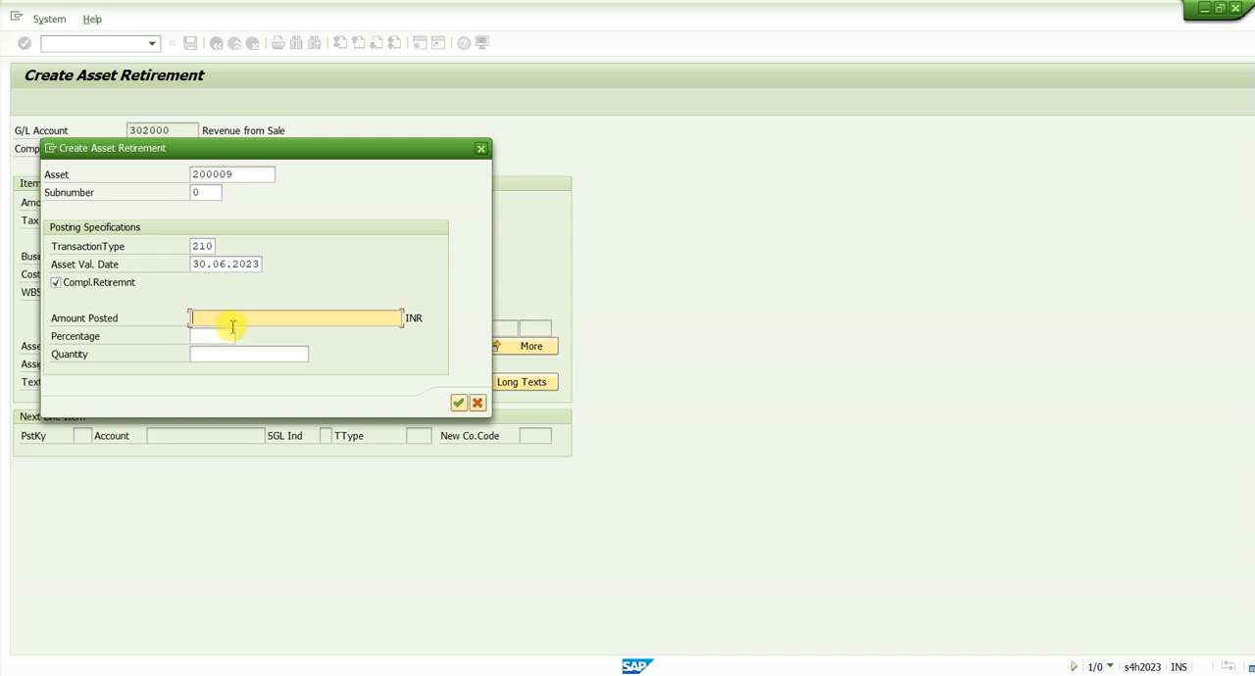
pyautogui.click(226, 335)
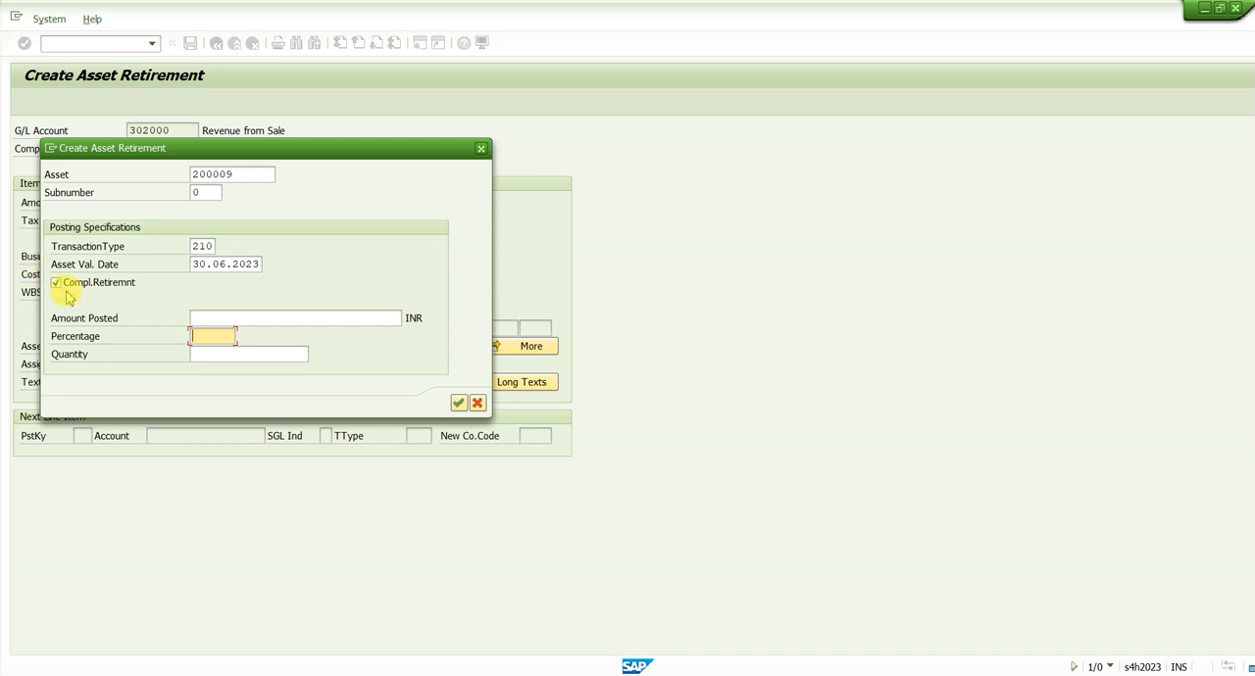
pyautogui.click(465, 405)
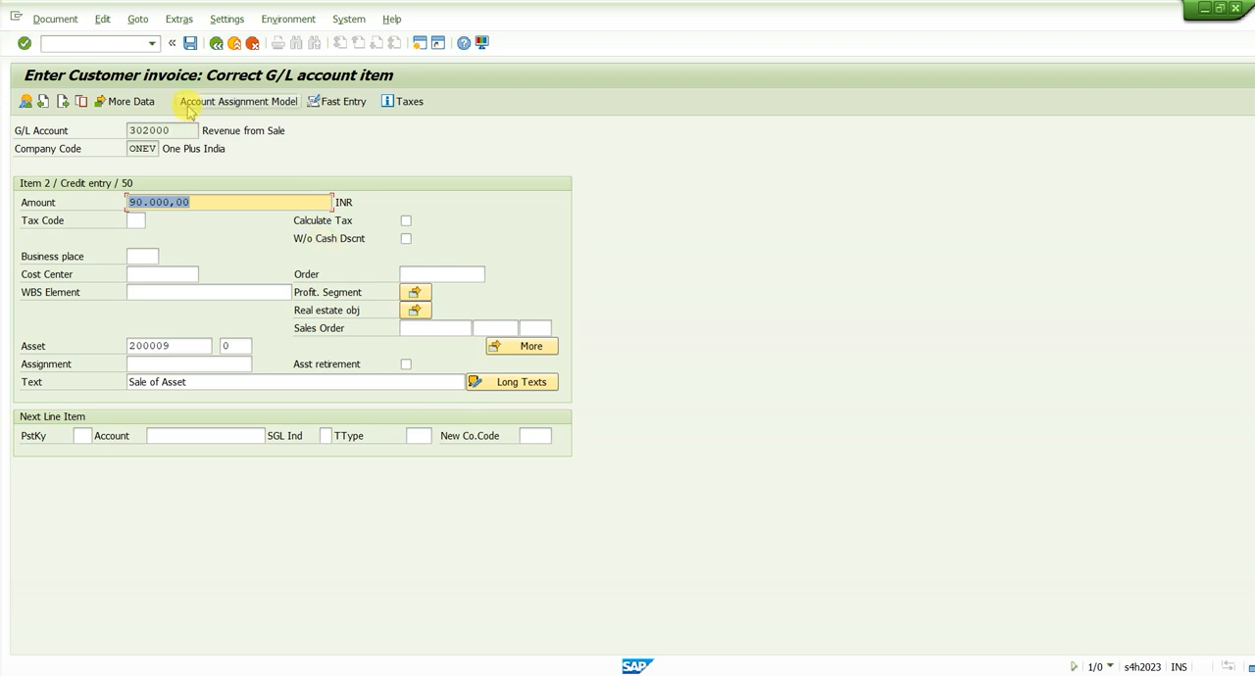
# Simulate the customer invoice and review its customer and revenue line items
pyautogui.click(66, 24)
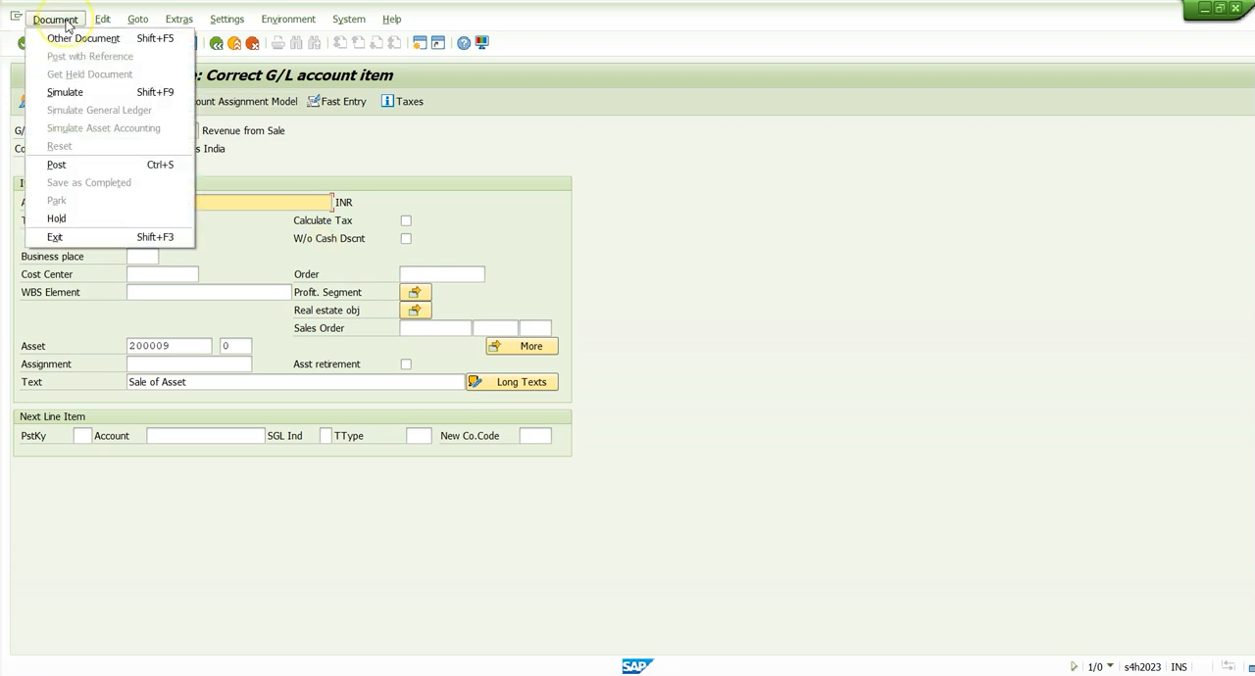
pyautogui.click(74, 92)
pyautogui.press('Return')
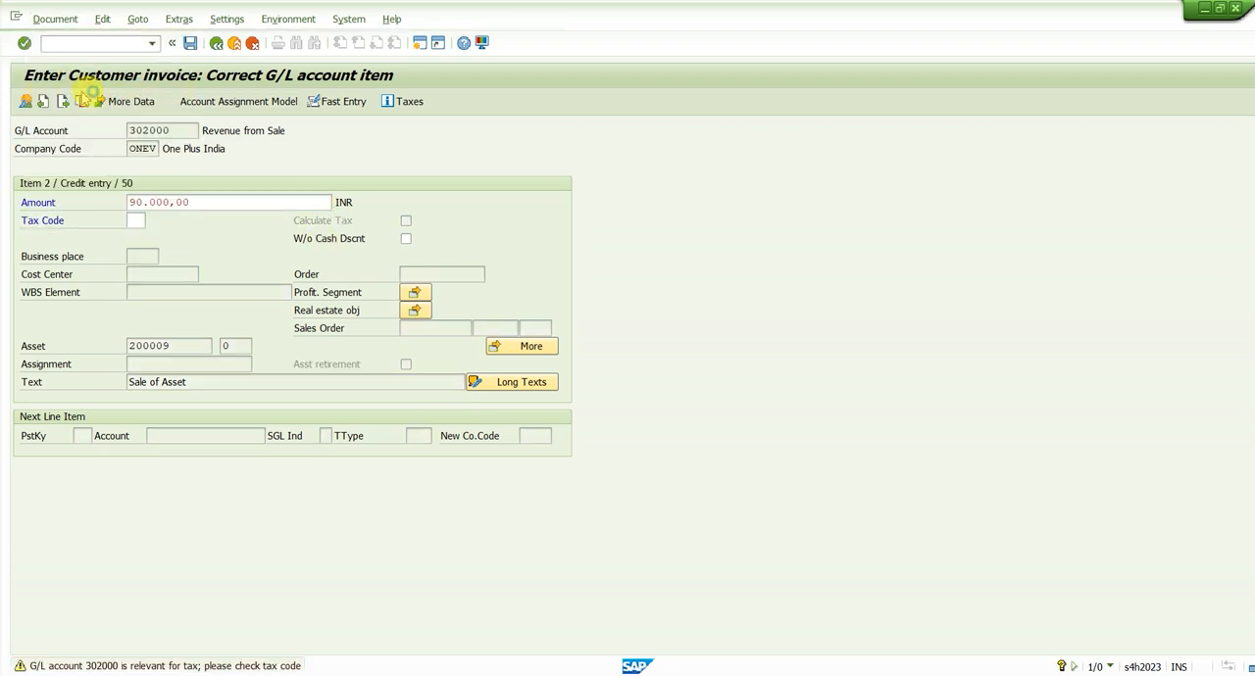
pyautogui.press('Return')
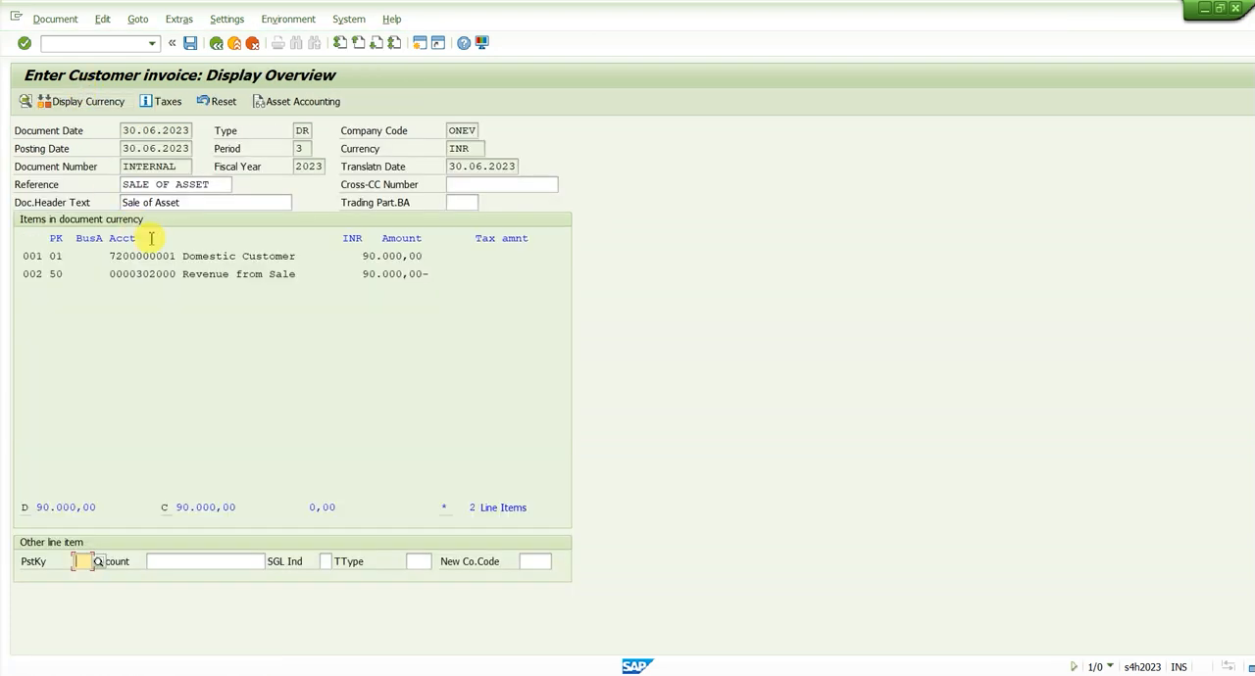
pyautogui.moveTo(196, 257); pyautogui.dragTo(306, 253)
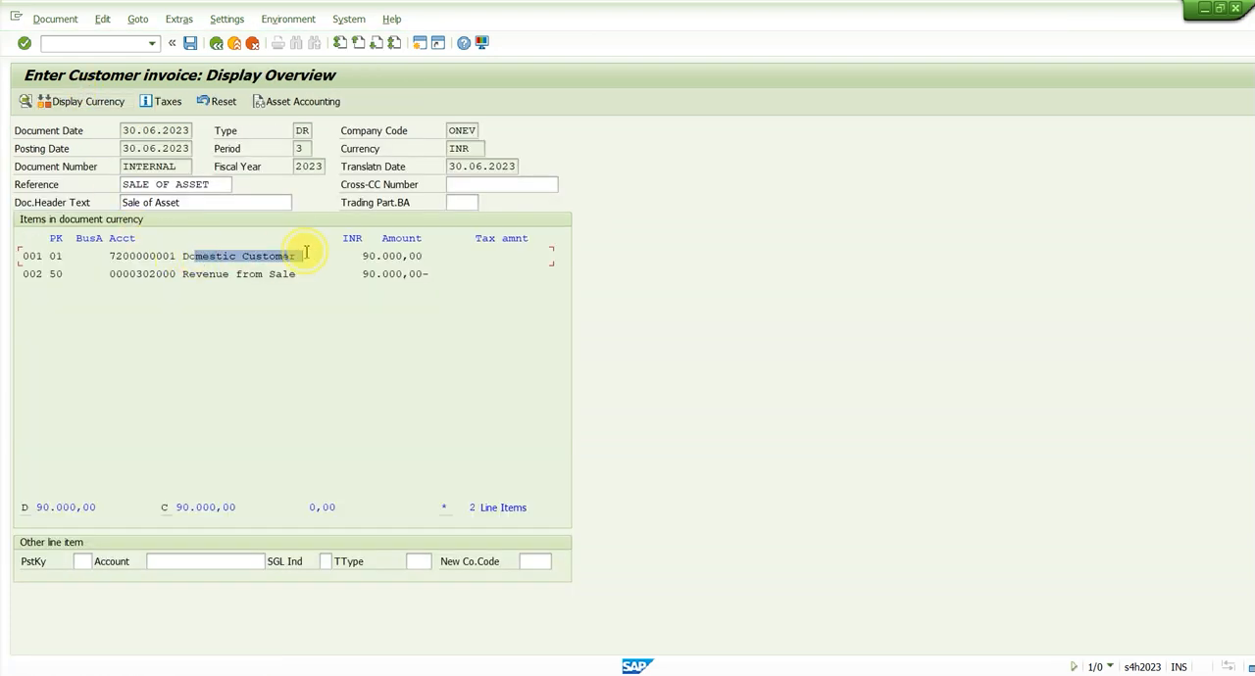
pyautogui.moveTo(202, 276); pyautogui.dragTo(344, 279)
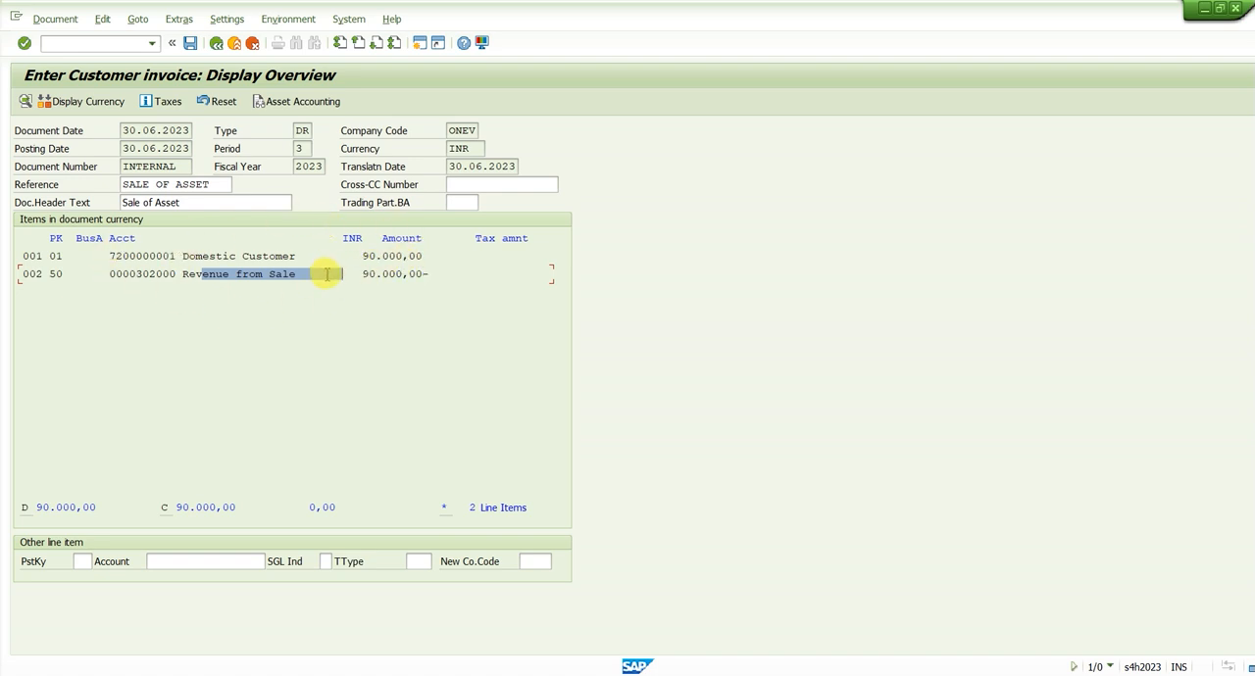
# Check the asset accounting line items of the simulated invoice, return to the overview, and post the document
pyautogui.click(312, 104)
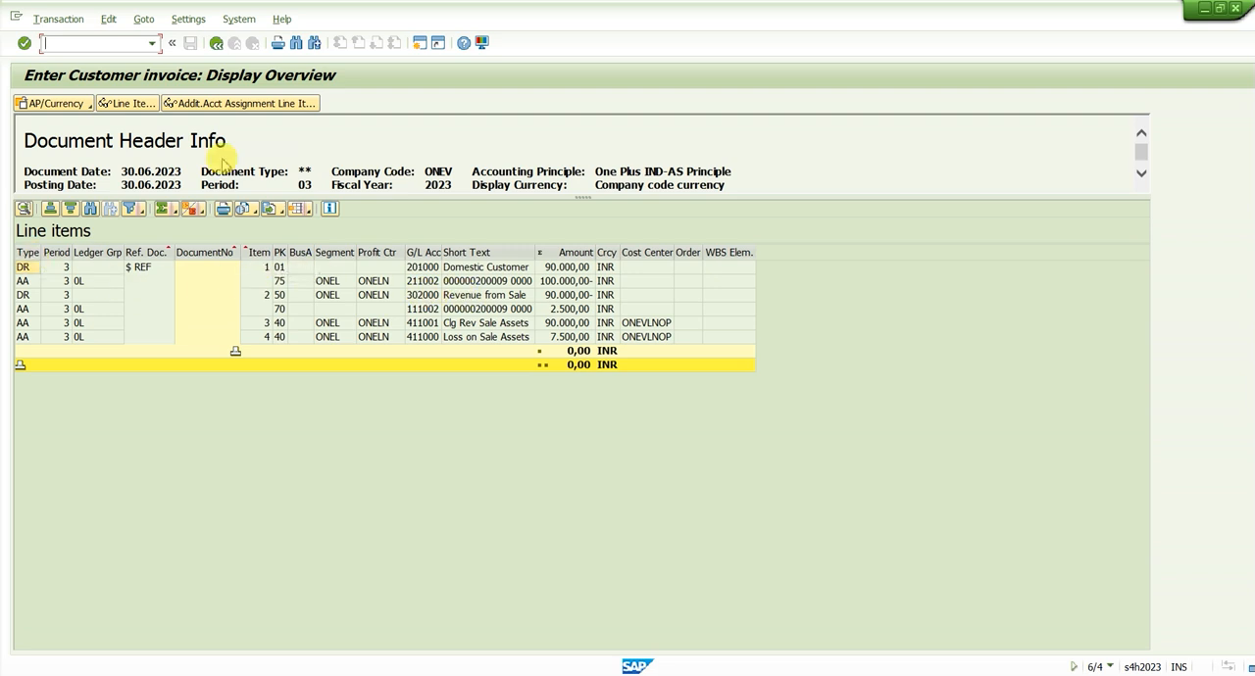
pyautogui.click(217, 43)
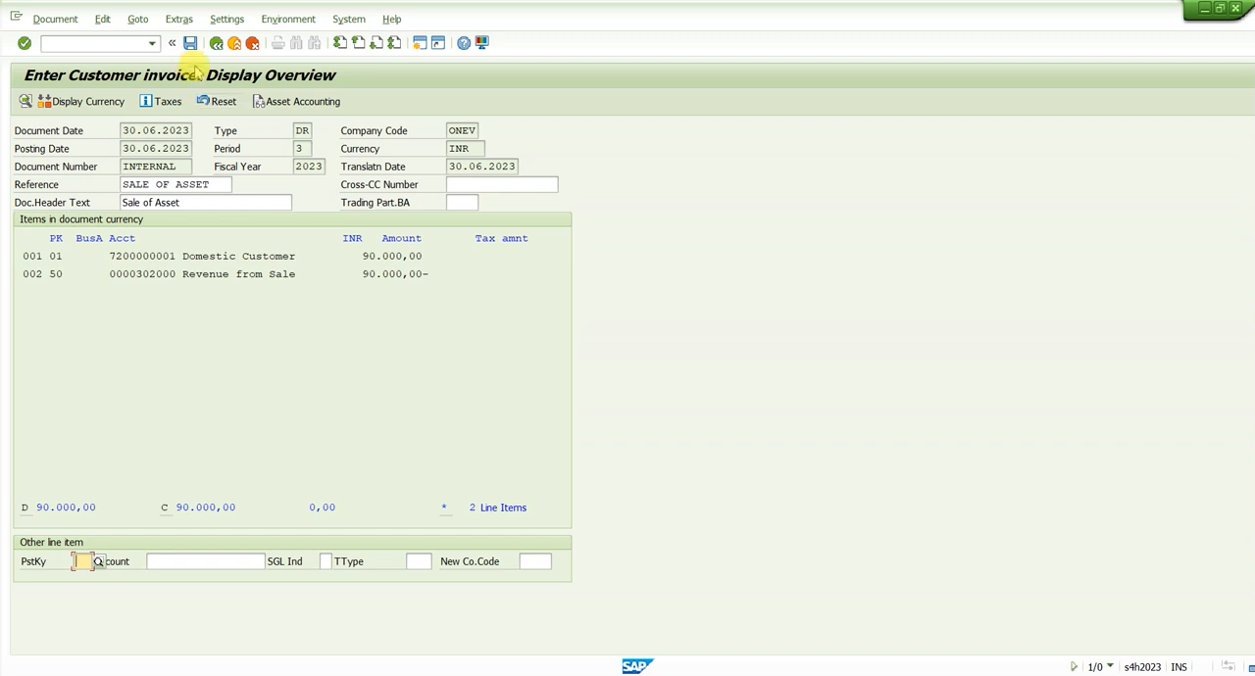
pyautogui.click(191, 44)
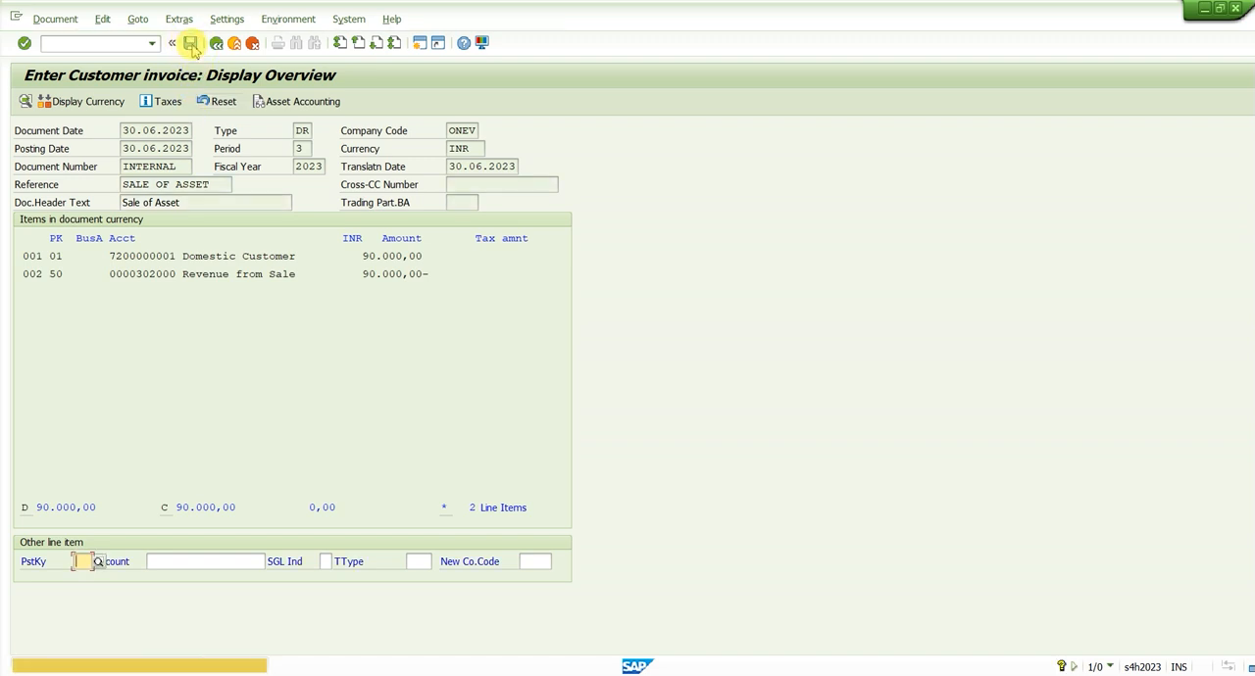
pyautogui.click(193, 46)
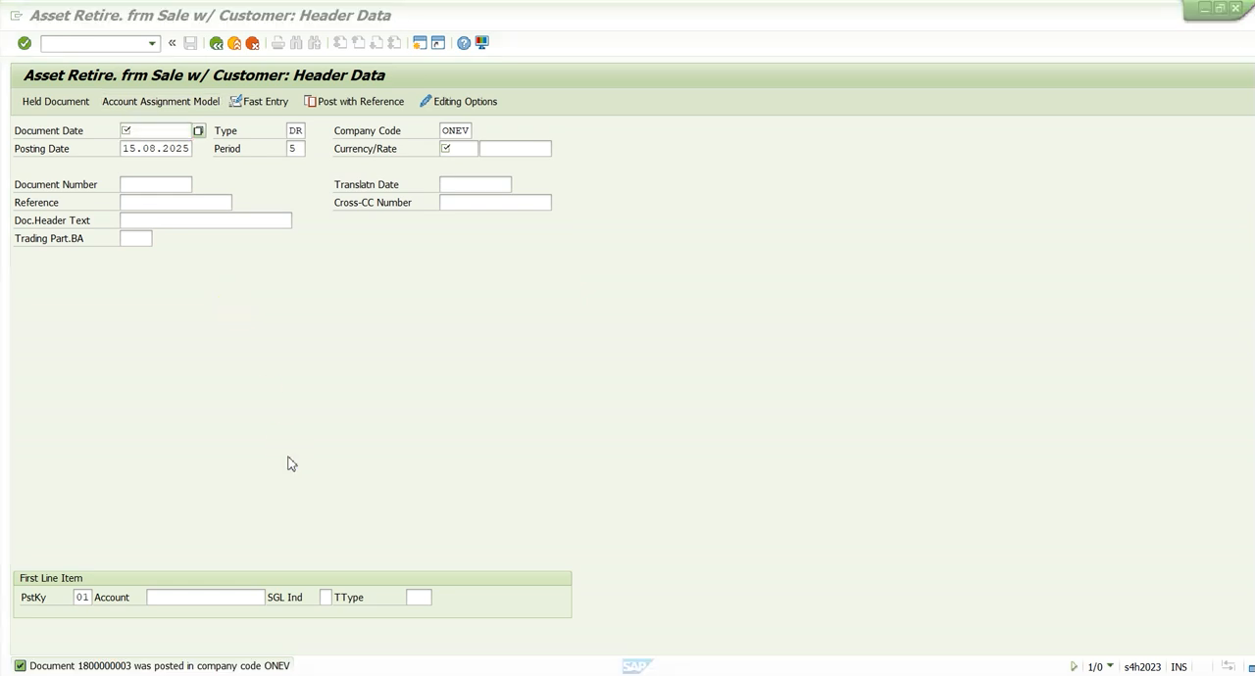
# Refresh Machine 6 in the Asset Explorer and examine the retirement revenue of its 30.06.2023 transaction
pyautogui.hotkey('alt', 'Tab')
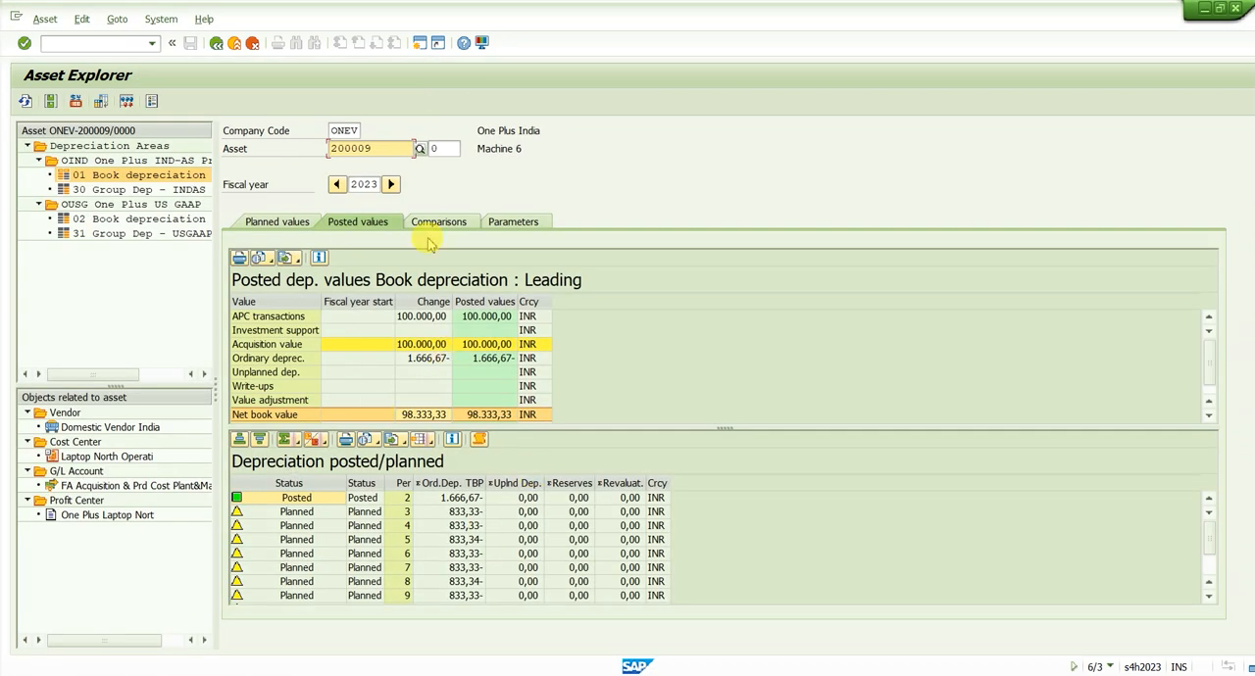
pyautogui.click(24, 102)
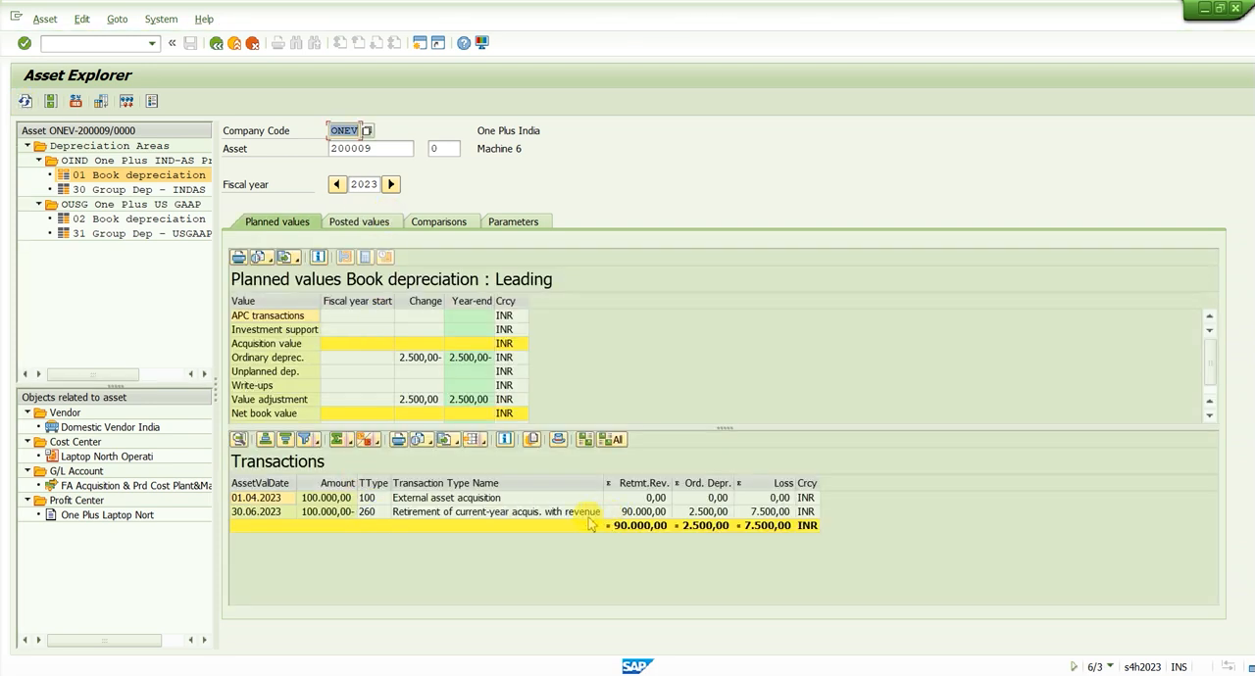
pyautogui.click(632, 512)
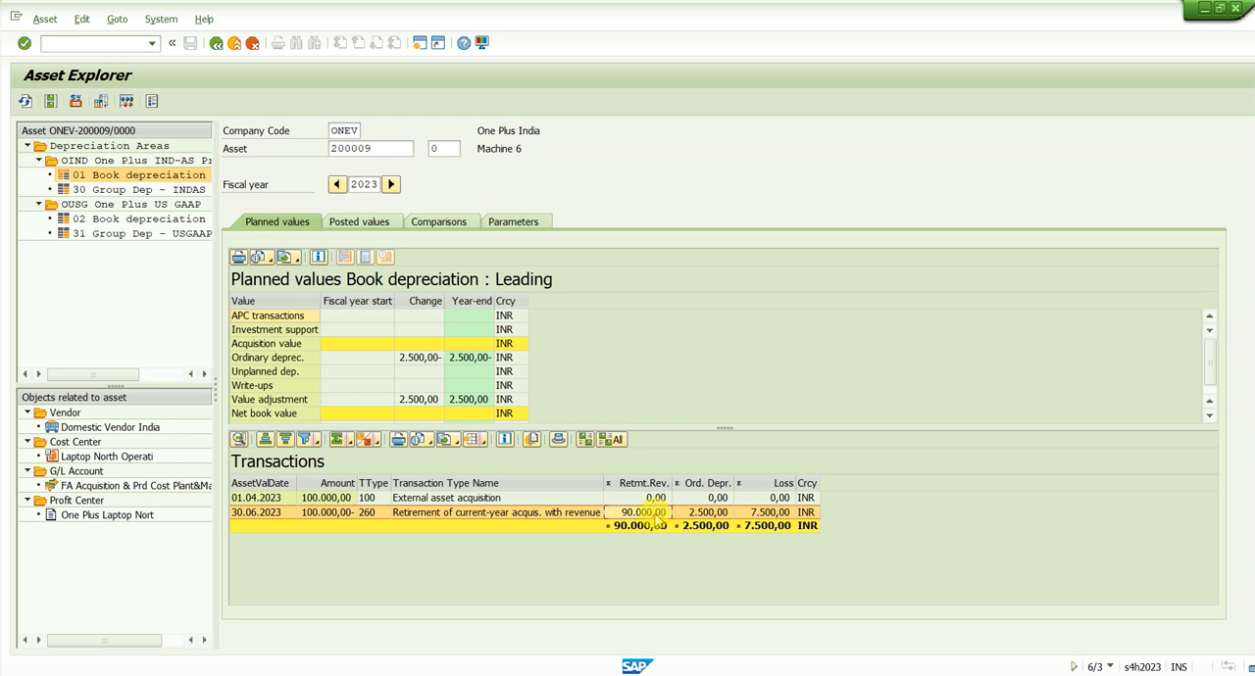
# Check the ordinary depreciation and loss of Machine 6's 30.06.2023 retirement transaction, and open its accounting document
pyautogui.click(708, 514)
pyautogui.click(779, 518)
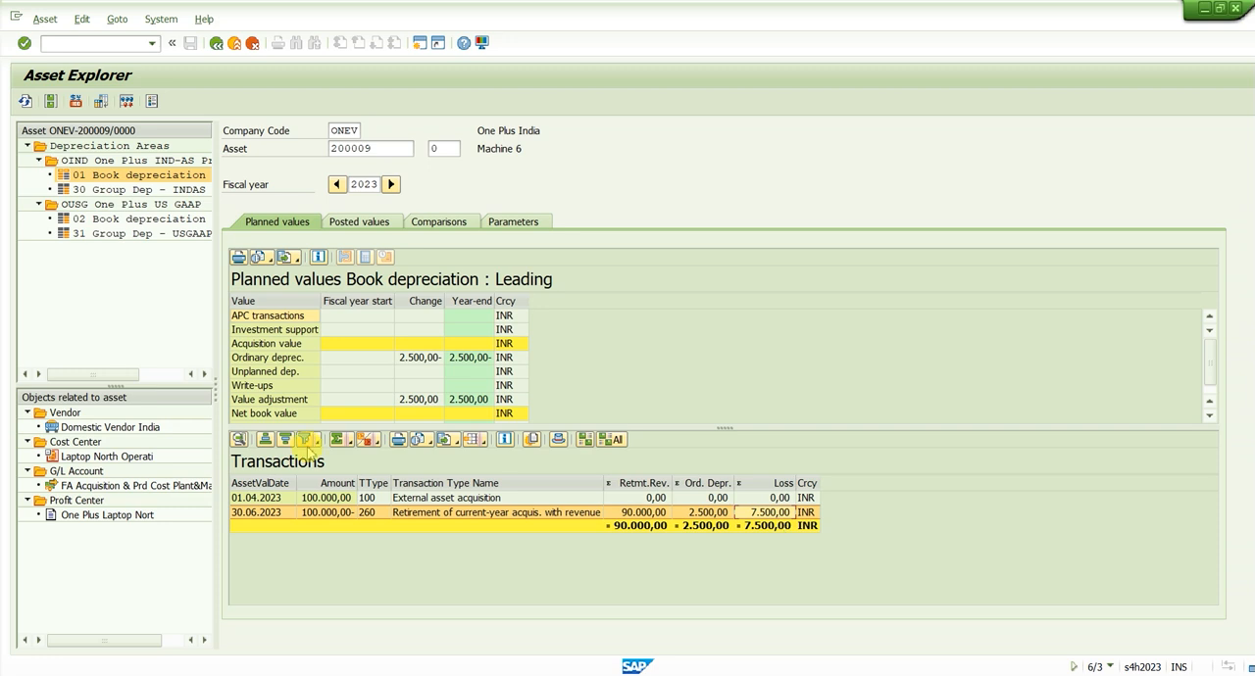
pyautogui.click(309, 515)
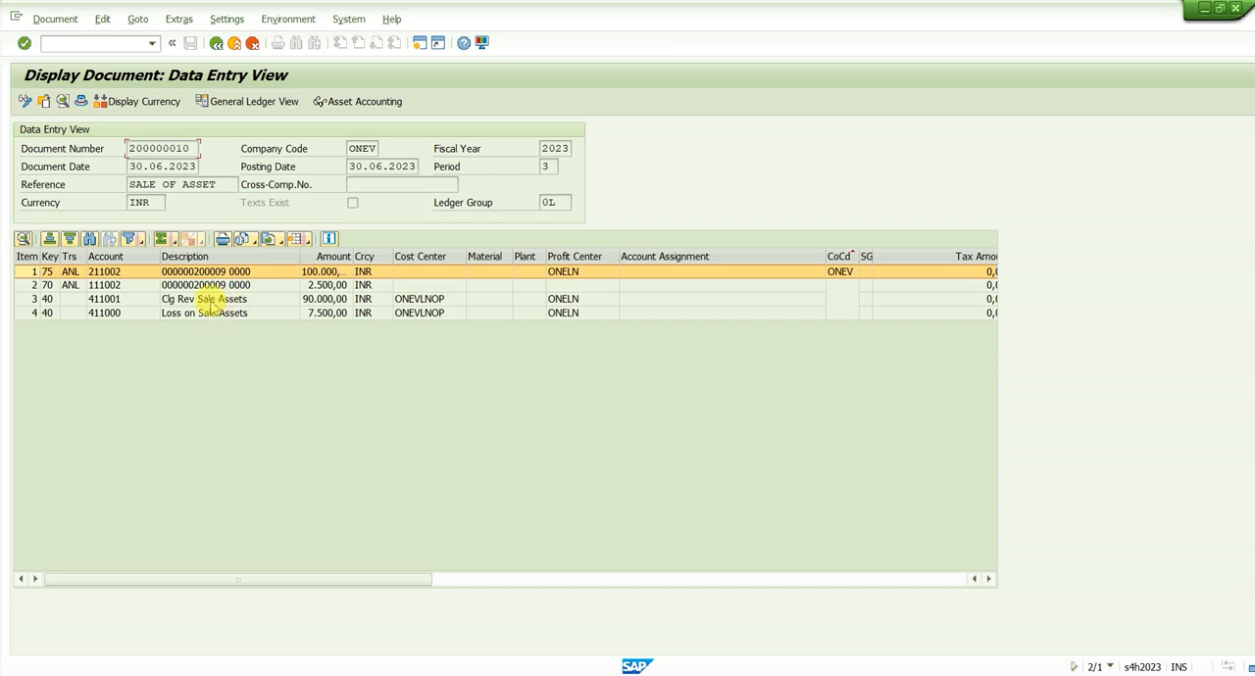
# Widen the Amount column and examine the asset, accumulated depreciation, clearing revenue and loss on sale line items of the retirement document
pyautogui.moveTo(211, 273)
pyautogui.mouseDown()
pyautogui.moveTo(217, 315)
pyautogui.moveTo(223, 278)
pyautogui.mouseUp()
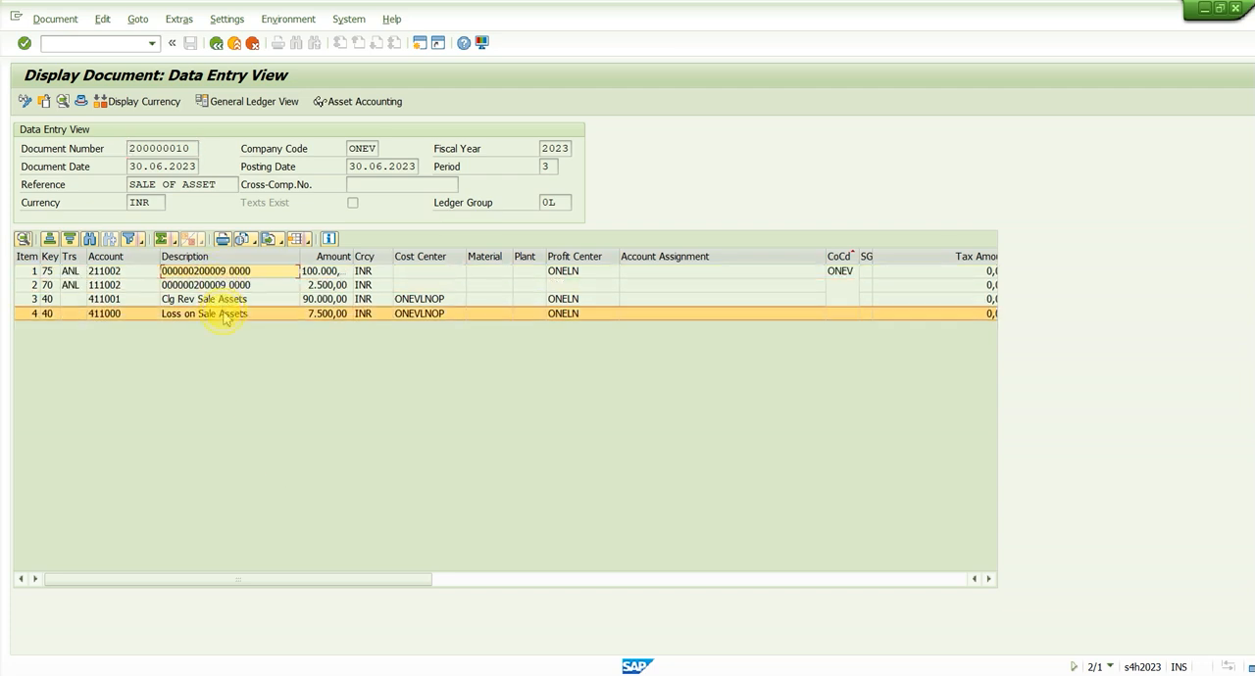
pyautogui.doubleClick(354, 256)
pyautogui.moveTo(353, 256); pyautogui.dragTo(485, 256)
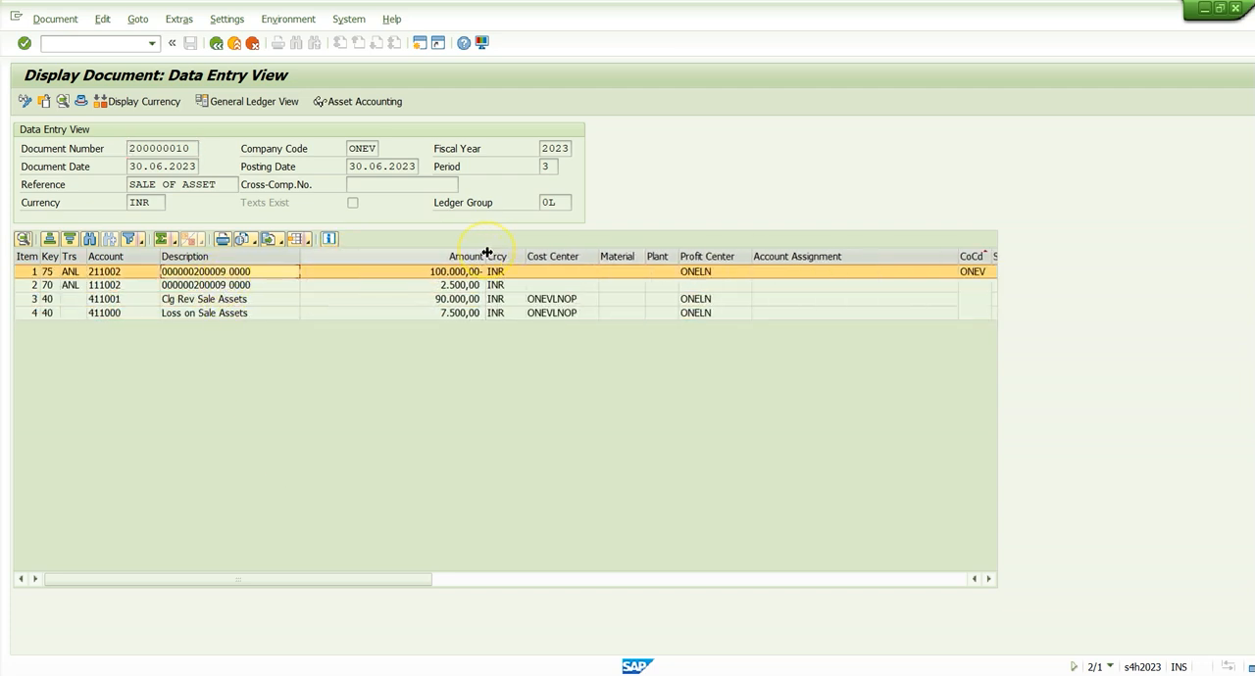
pyautogui.click(447, 274)
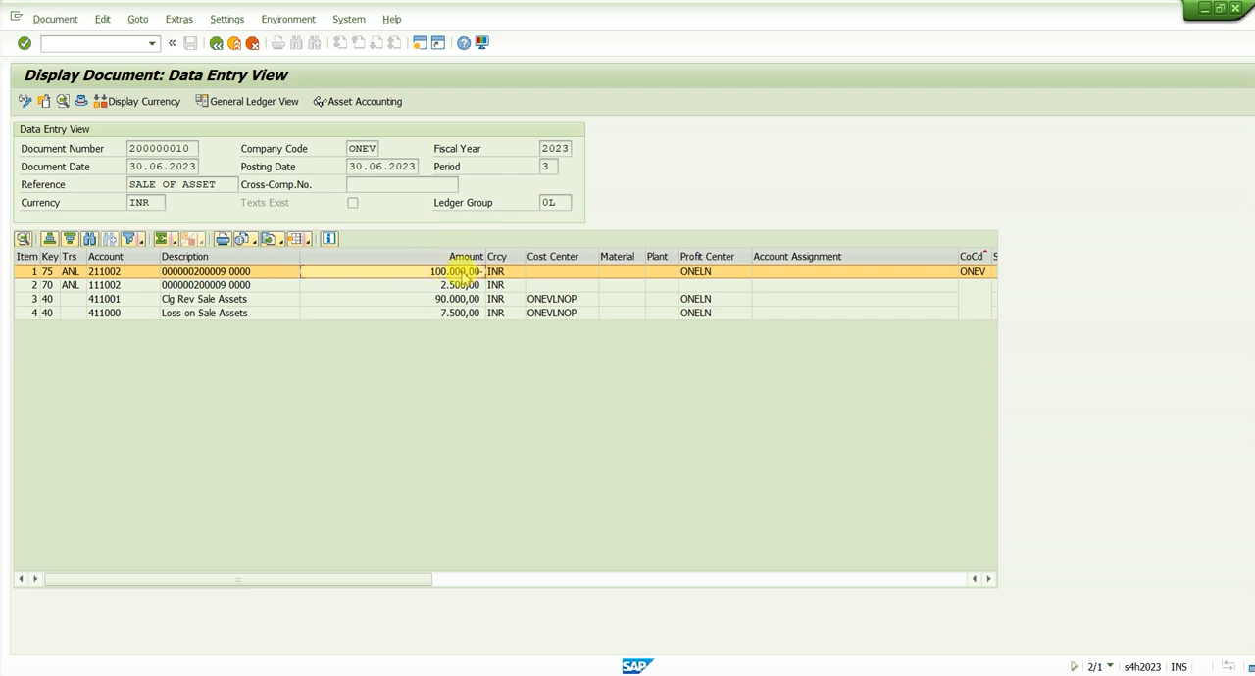
pyautogui.click(433, 288)
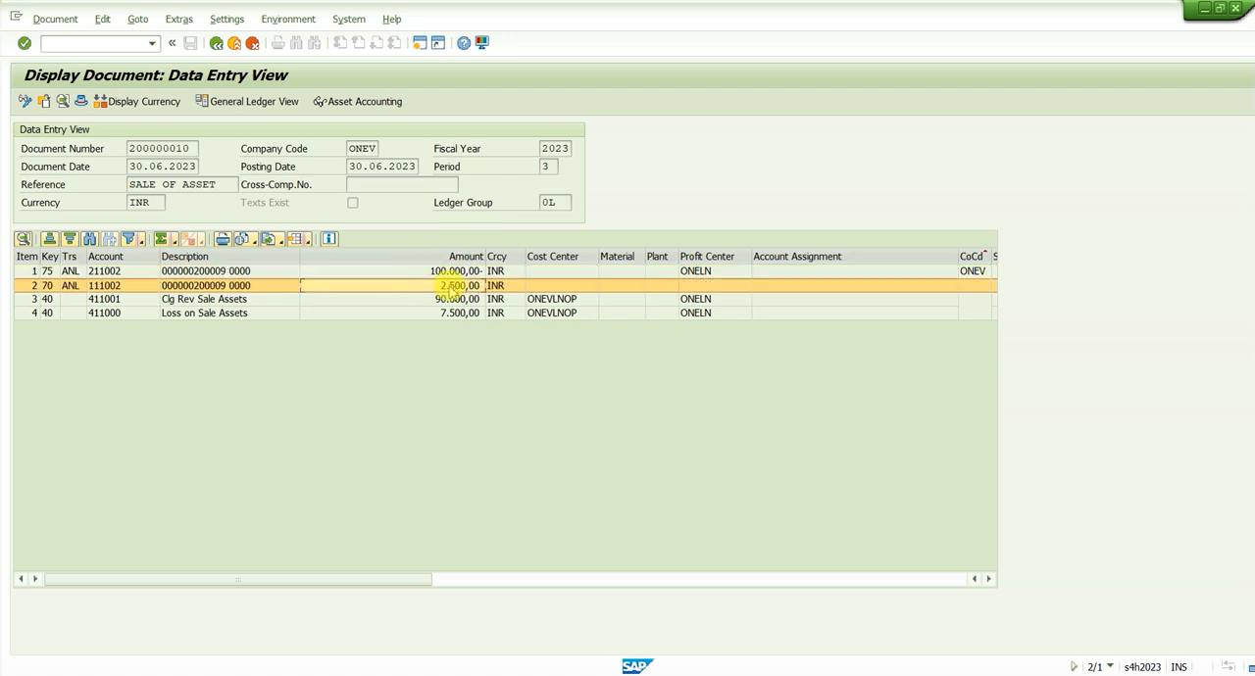
pyautogui.click(228, 290)
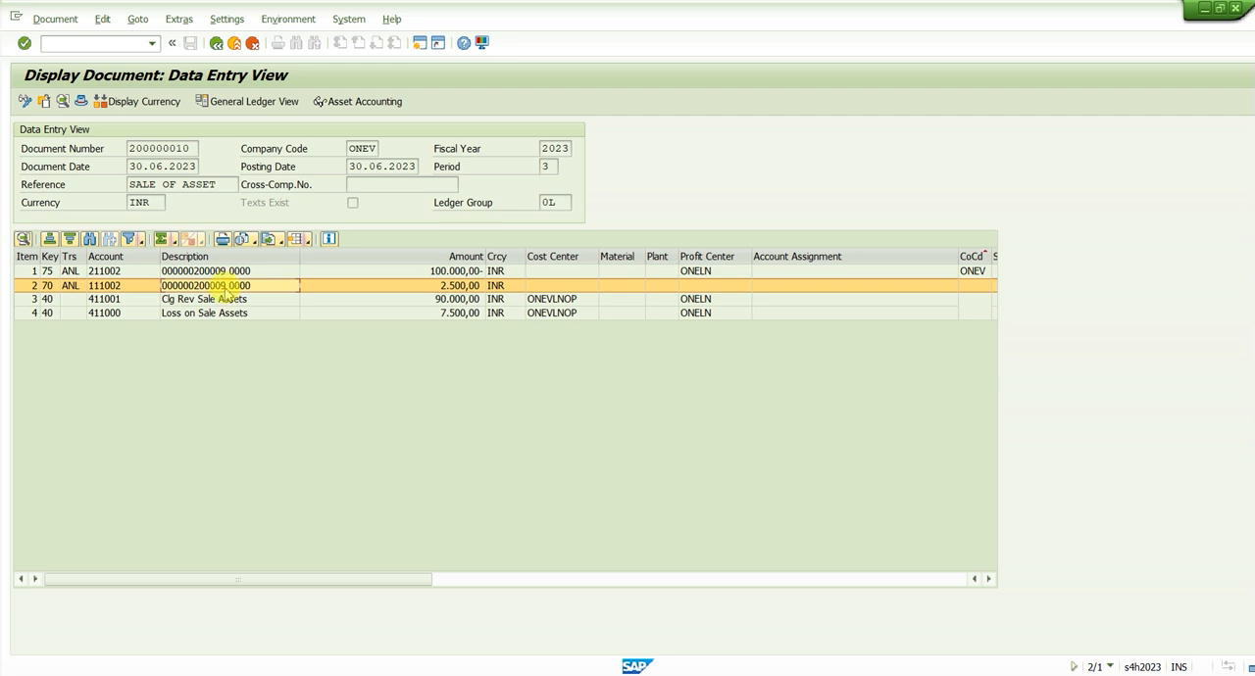
pyautogui.click(227, 303)
pyautogui.click(439, 305)
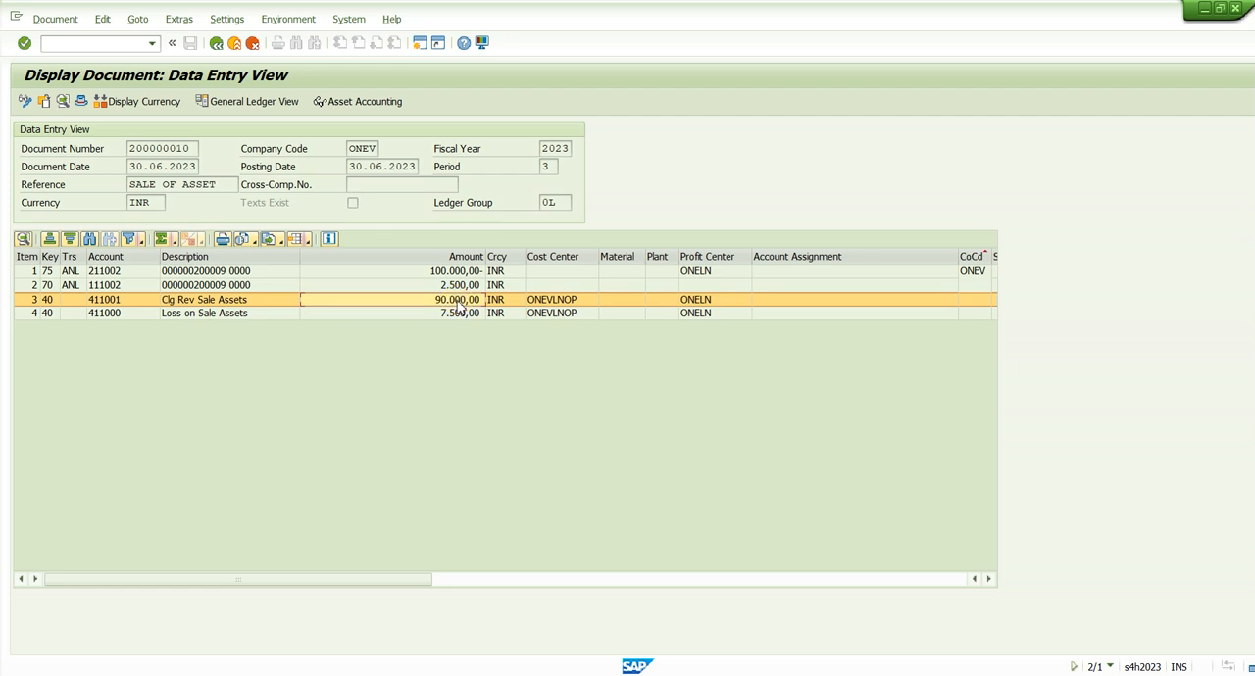
pyautogui.click(281, 315)
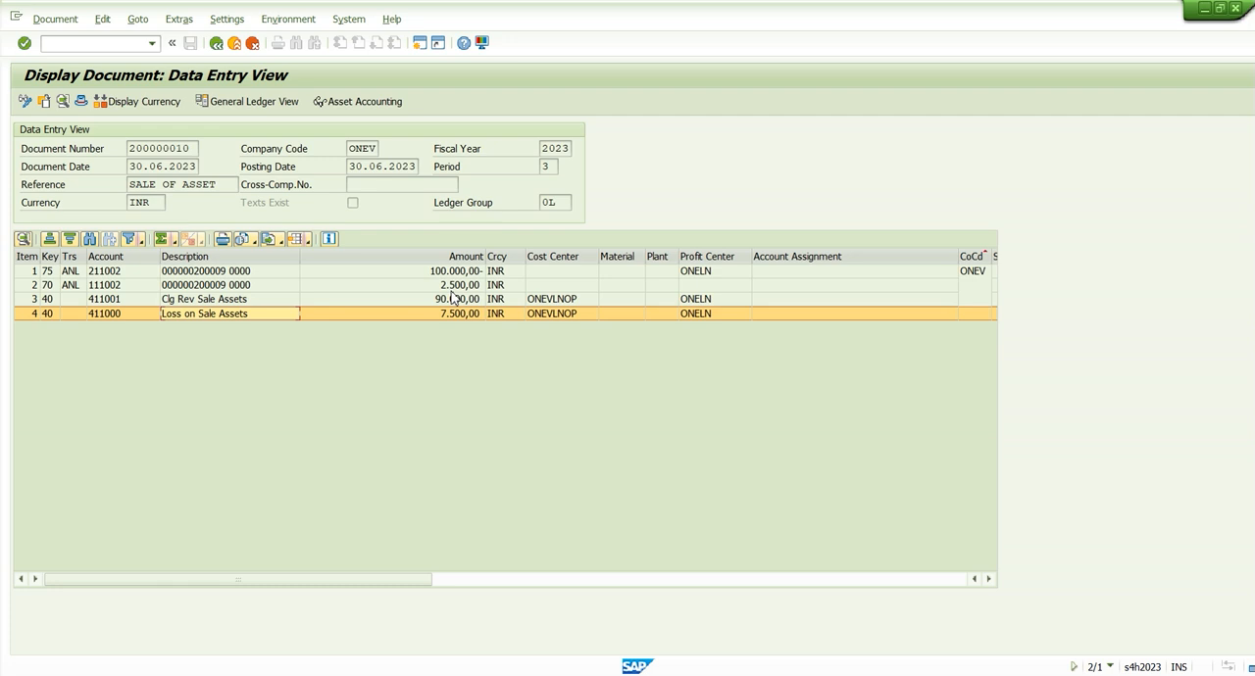
# Open the asset accounting view of the retirement document and examine its AA and DR line items
pyautogui.click(363, 102)
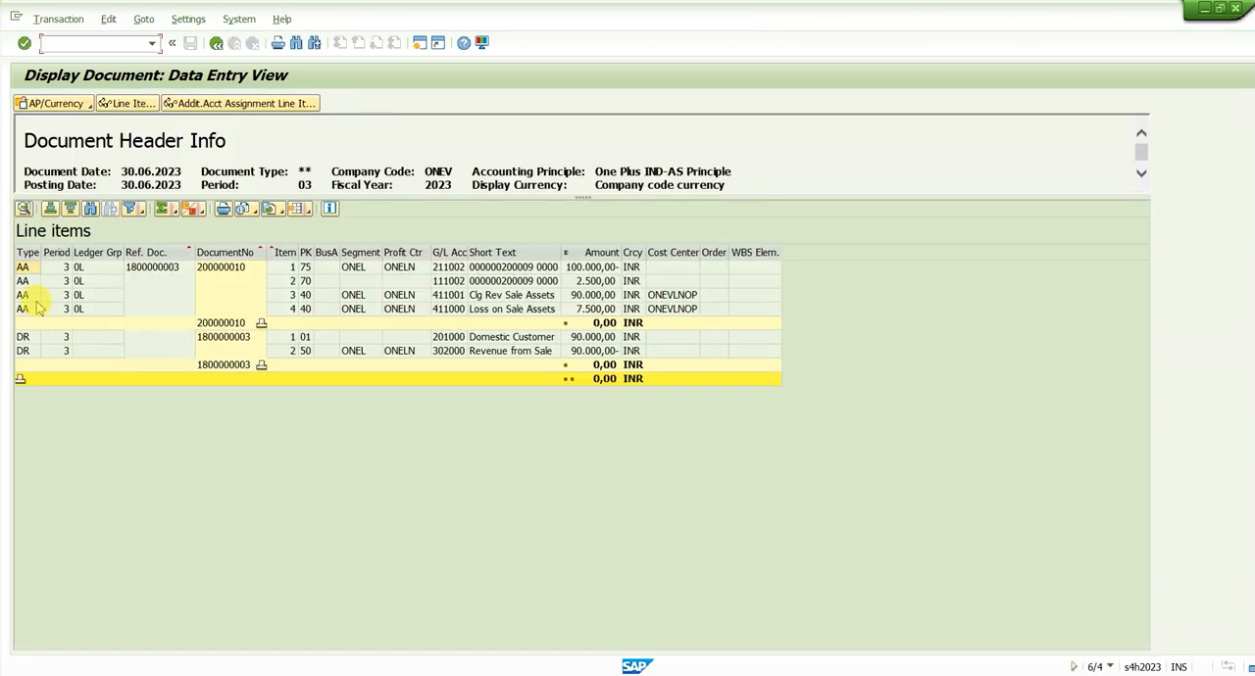
pyautogui.click(361, 267)
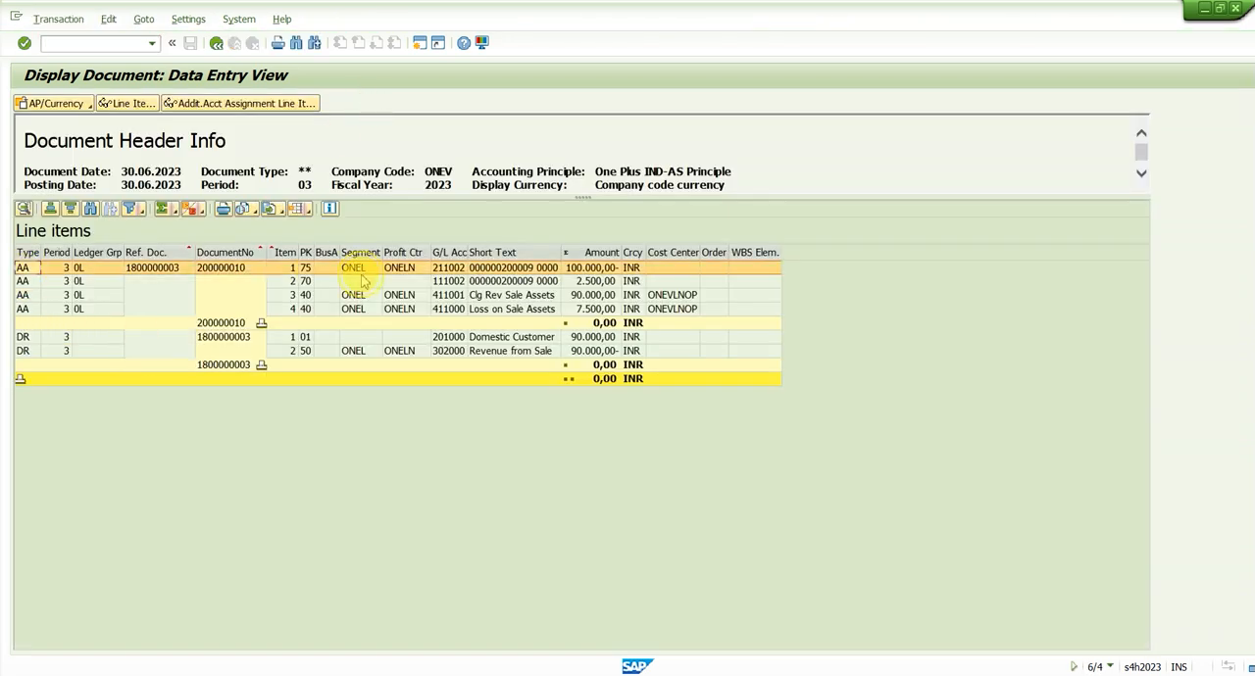
pyautogui.click(360, 282)
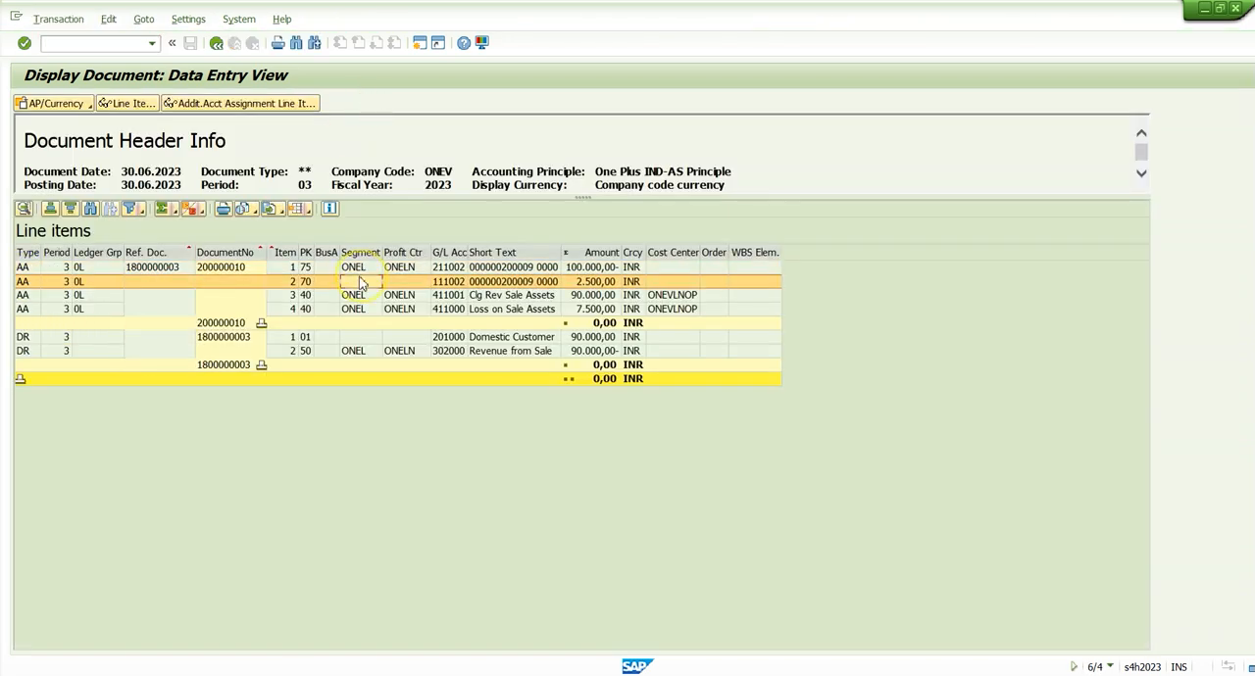
pyautogui.click(27, 295)
pyautogui.click(27, 310)
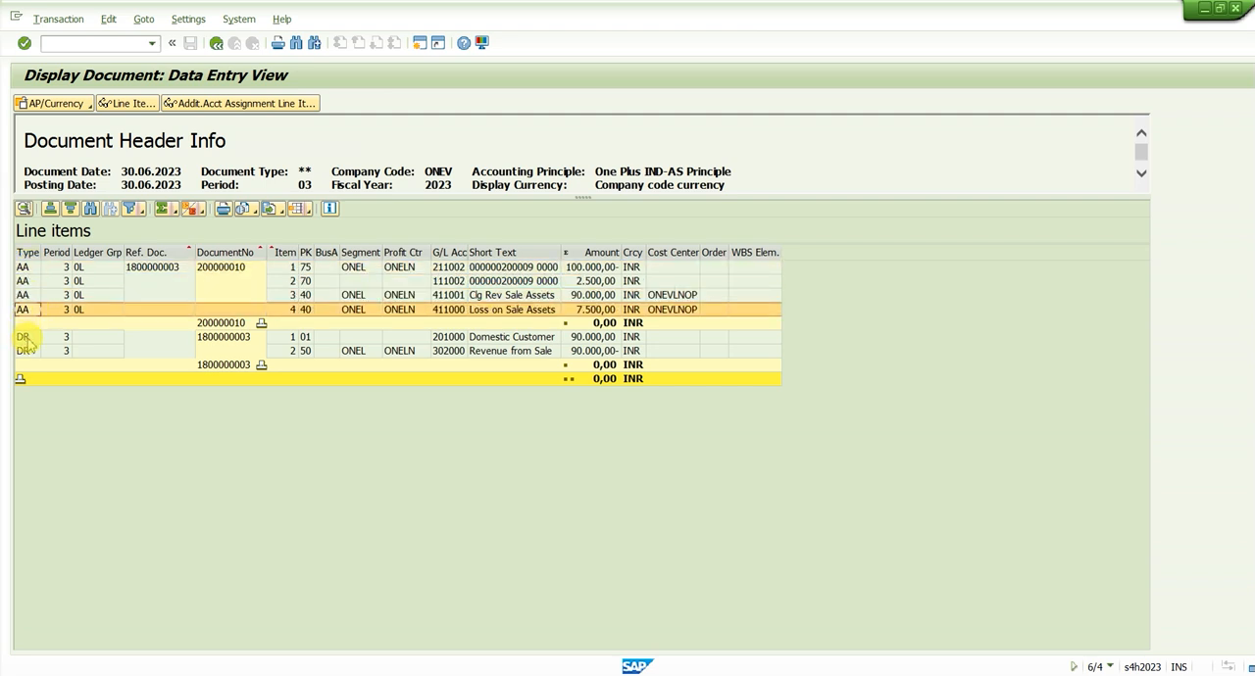
pyautogui.click(27, 338)
pyautogui.click(28, 352)
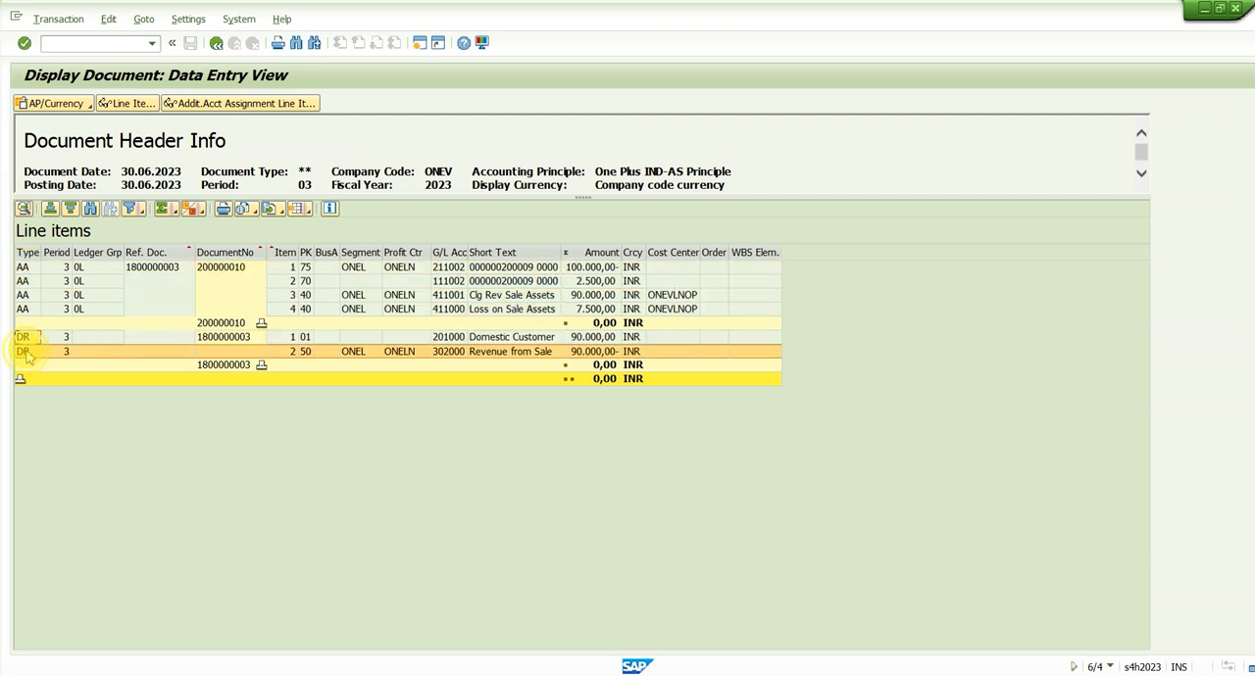
# Compare the document numbers of the customer invoice and the asset posting under the IND-AS principle
pyautogui.click(226, 337)
pyautogui.click(224, 268)
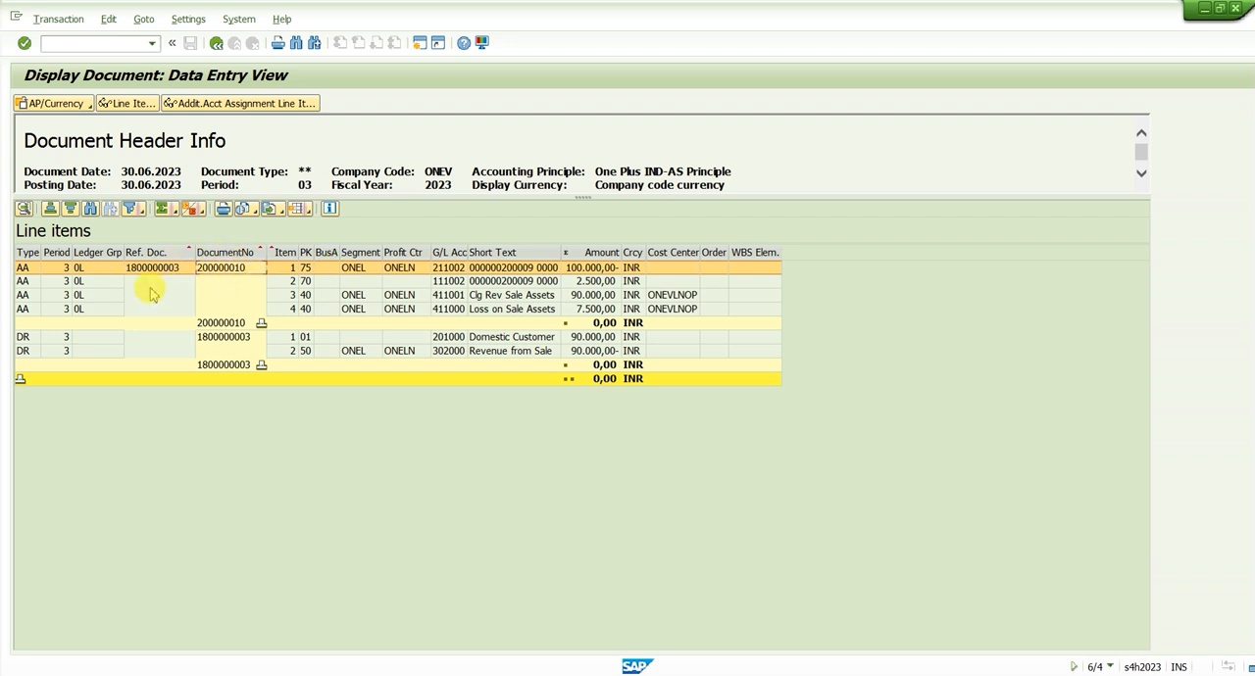
pyautogui.click(230, 339)
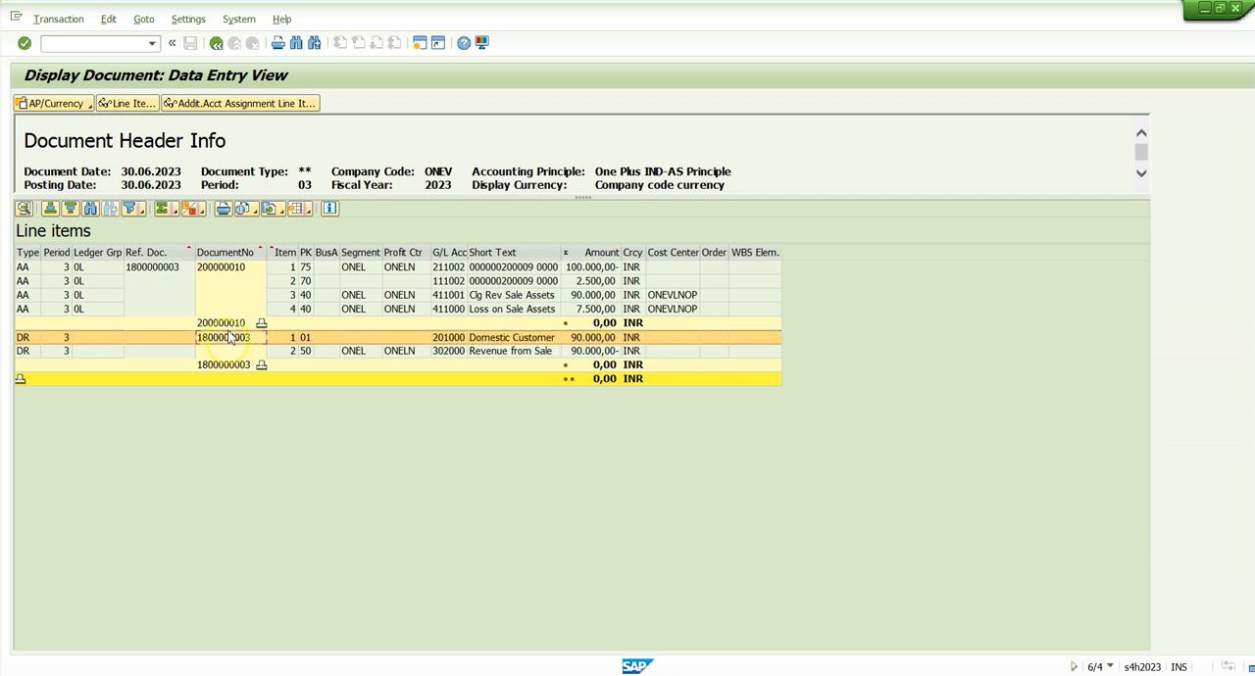
pyautogui.moveTo(230, 269); pyautogui.dragTo(231, 312)
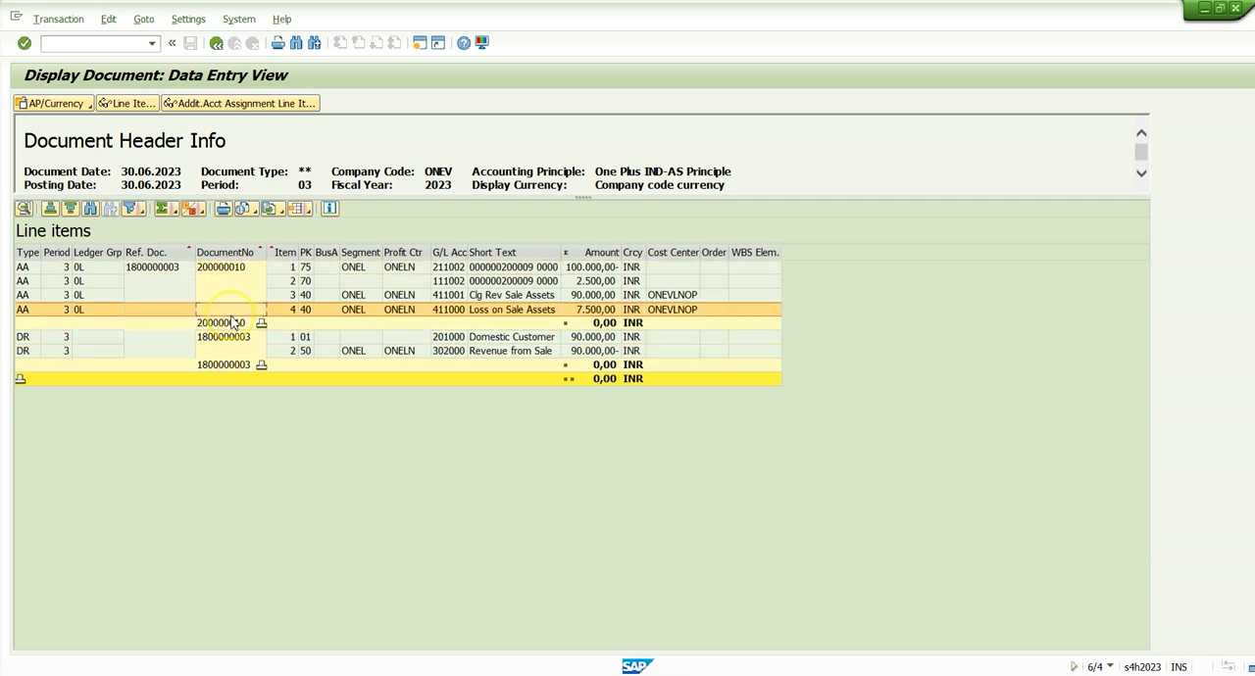
# Check the accounting principle in the document header and switch the display to One Plus US GAAP in INR document currency
pyautogui.click(61, 103)
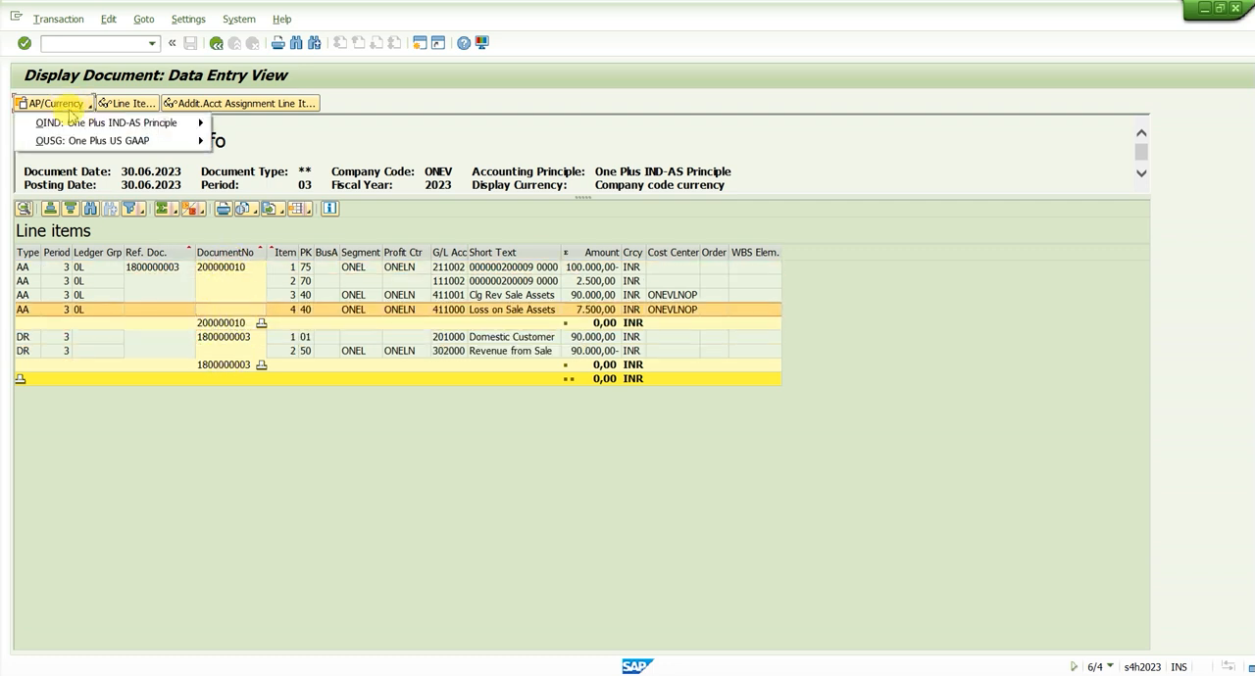
pyautogui.click(333, 147)
pyautogui.moveTo(654, 171); pyautogui.dragTo(690, 172)
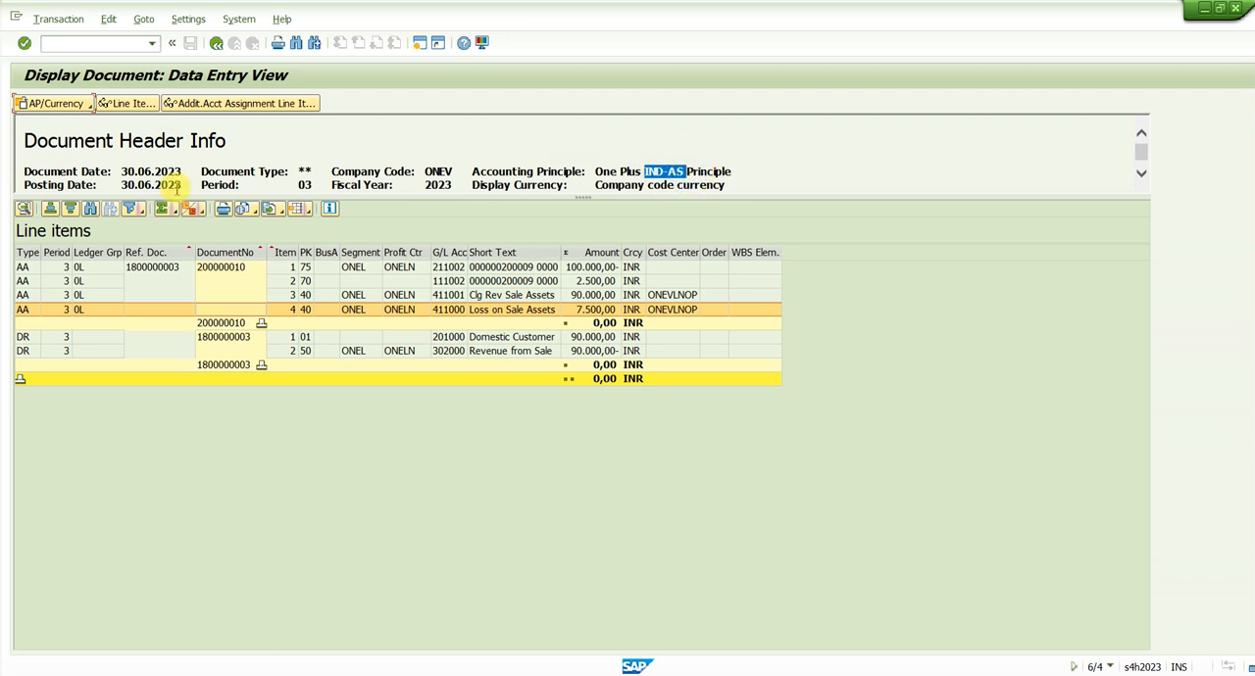
pyautogui.click(86, 104)
pyautogui.moveTo(86, 145)
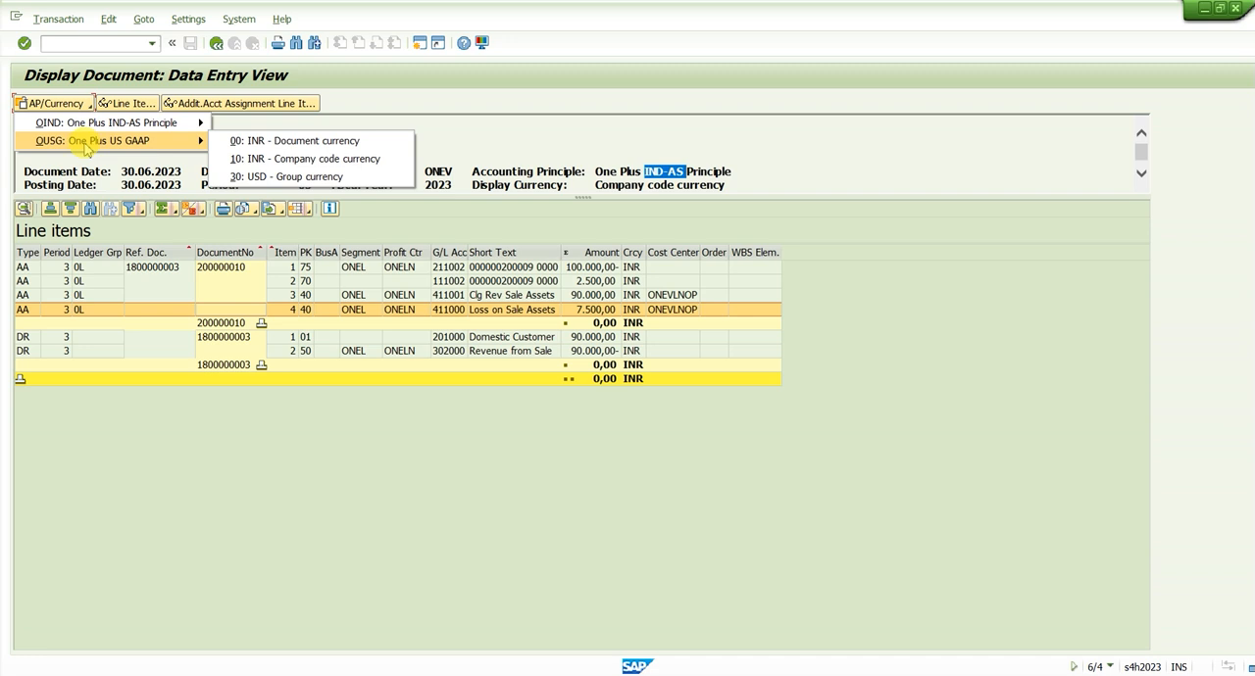
pyautogui.click(250, 142)
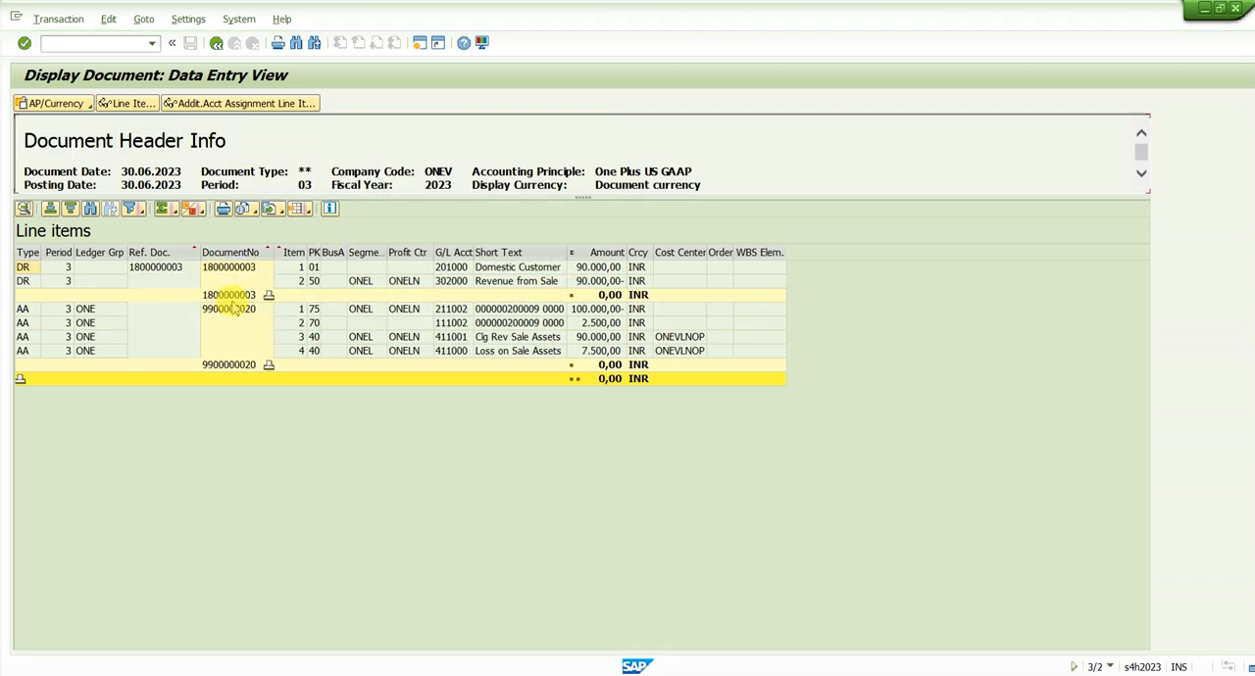
# Examine the document numbers of the US GAAP asset posting and customer invoice, including the Domestic Customer and Revenue from Sale items
pyautogui.click(232, 308)
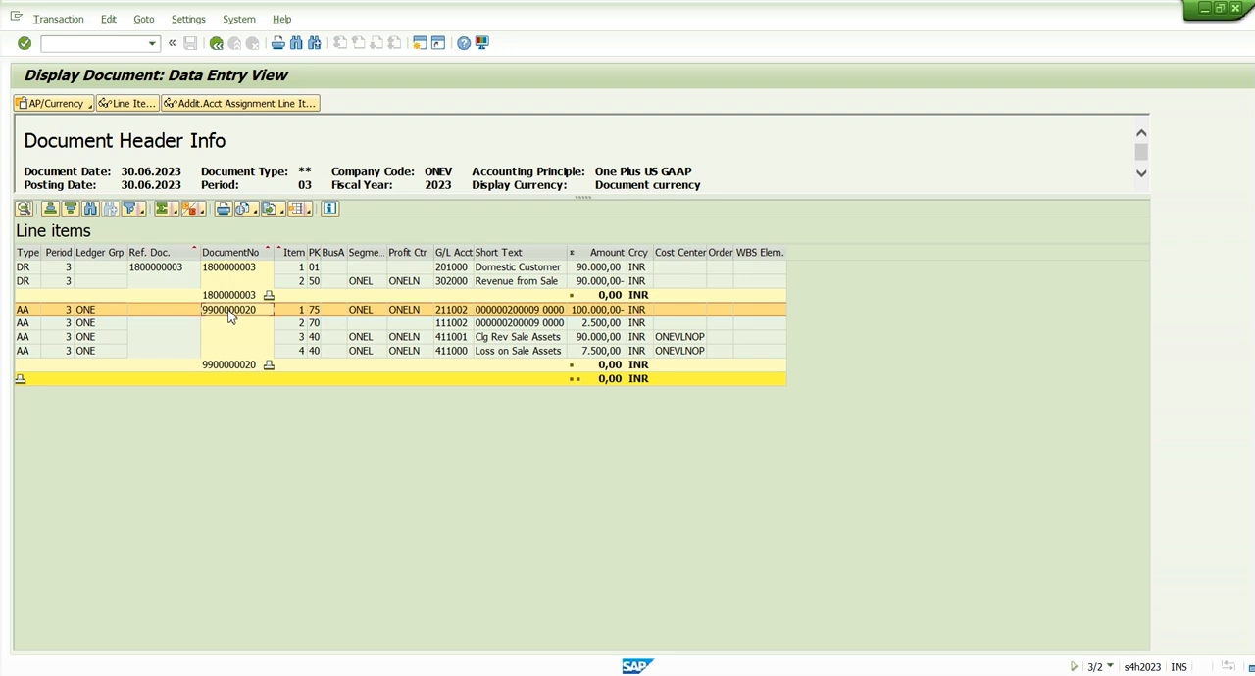
pyautogui.click(237, 274)
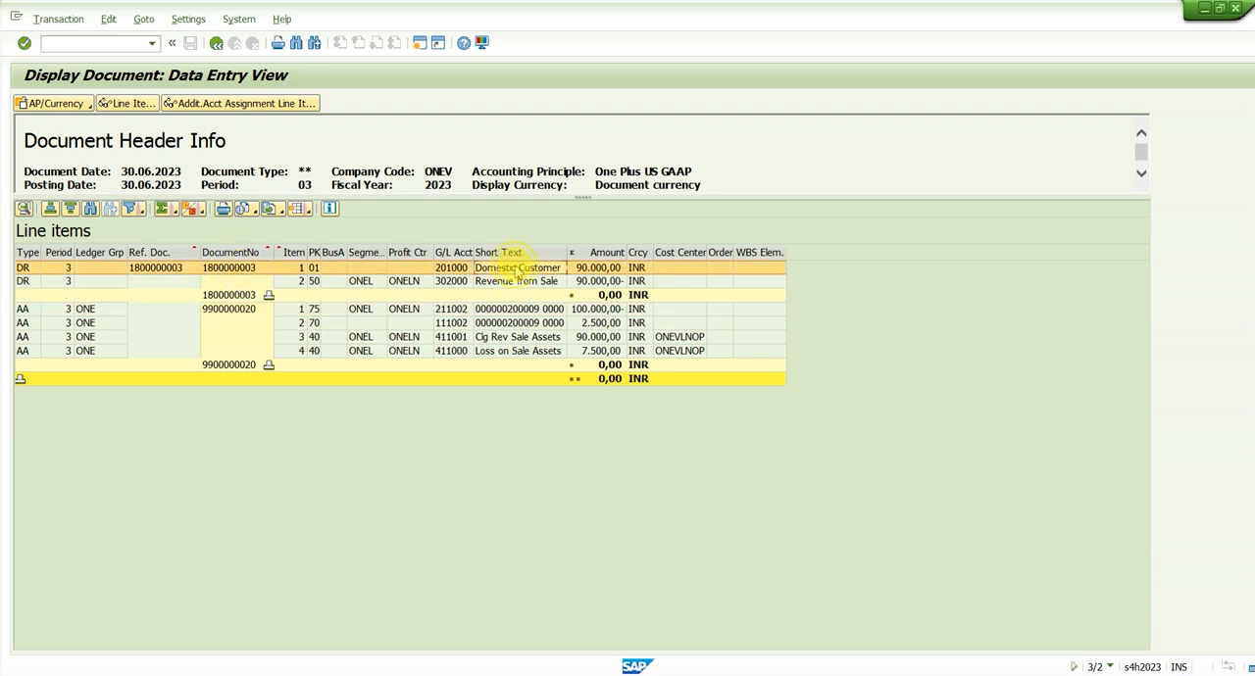
pyautogui.click(518, 283)
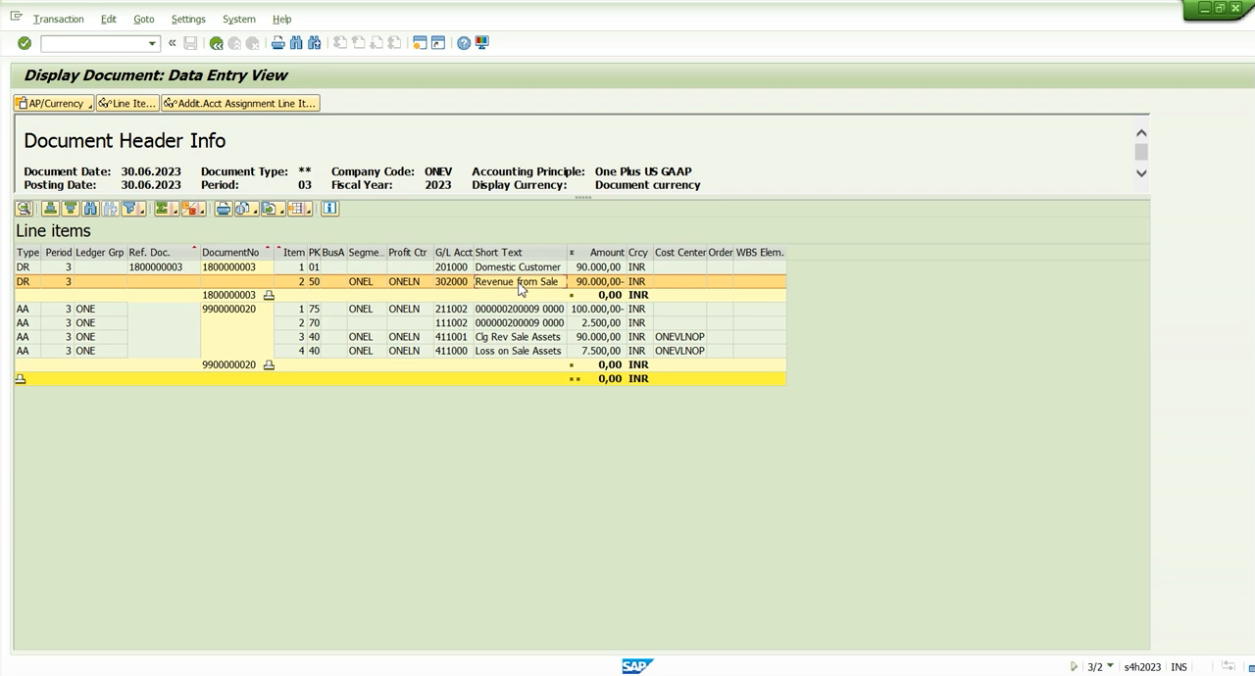
pyautogui.click(245, 314)
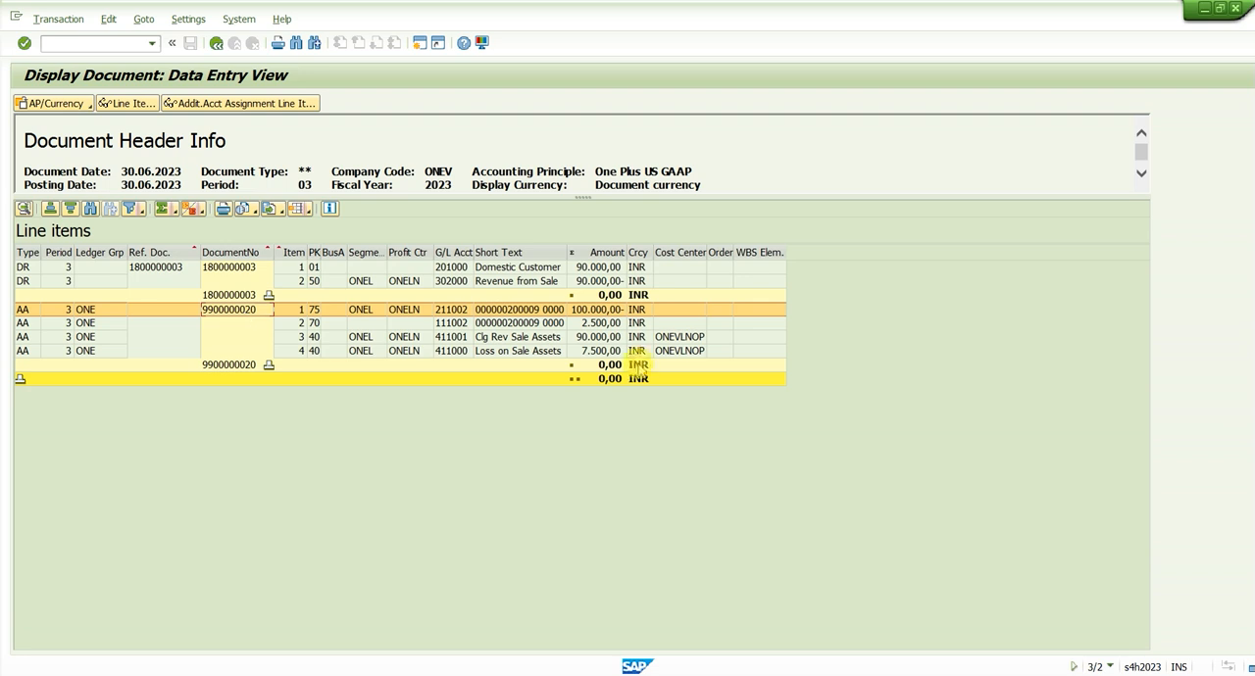
# Compare the Domestic Customer and Revenue from Sale items with the Clg Rev Sale Assets item and its amount
pyautogui.click(524, 268)
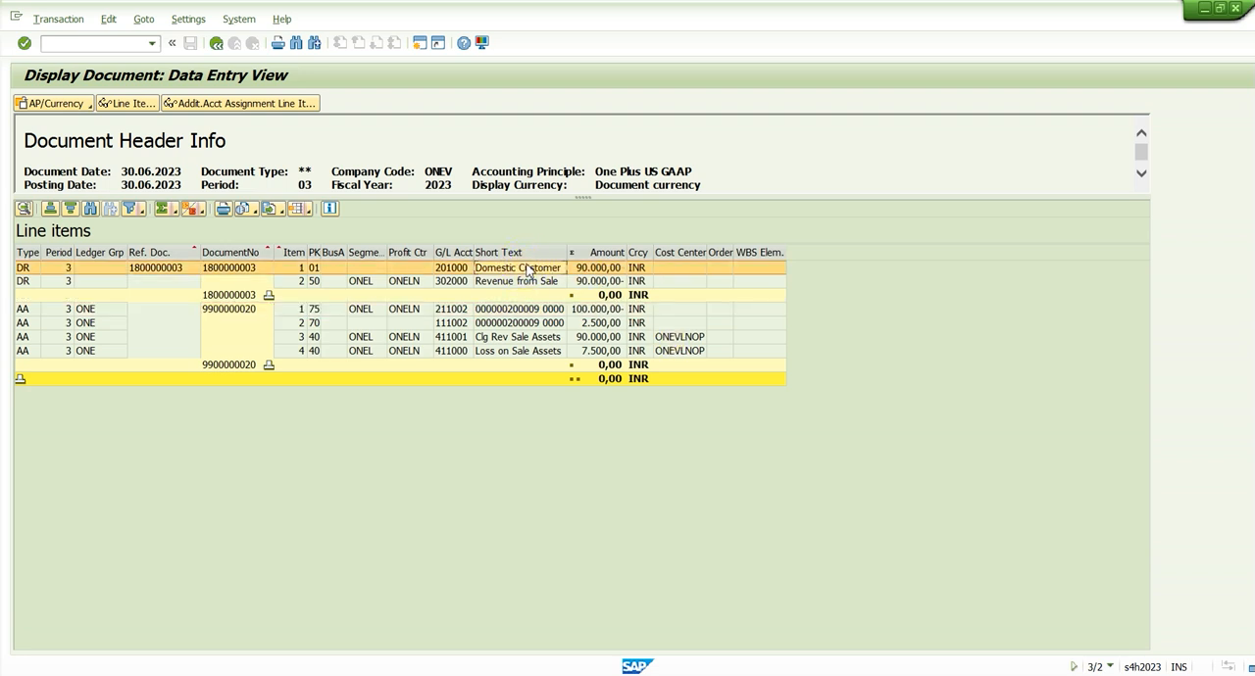
pyautogui.click(535, 282)
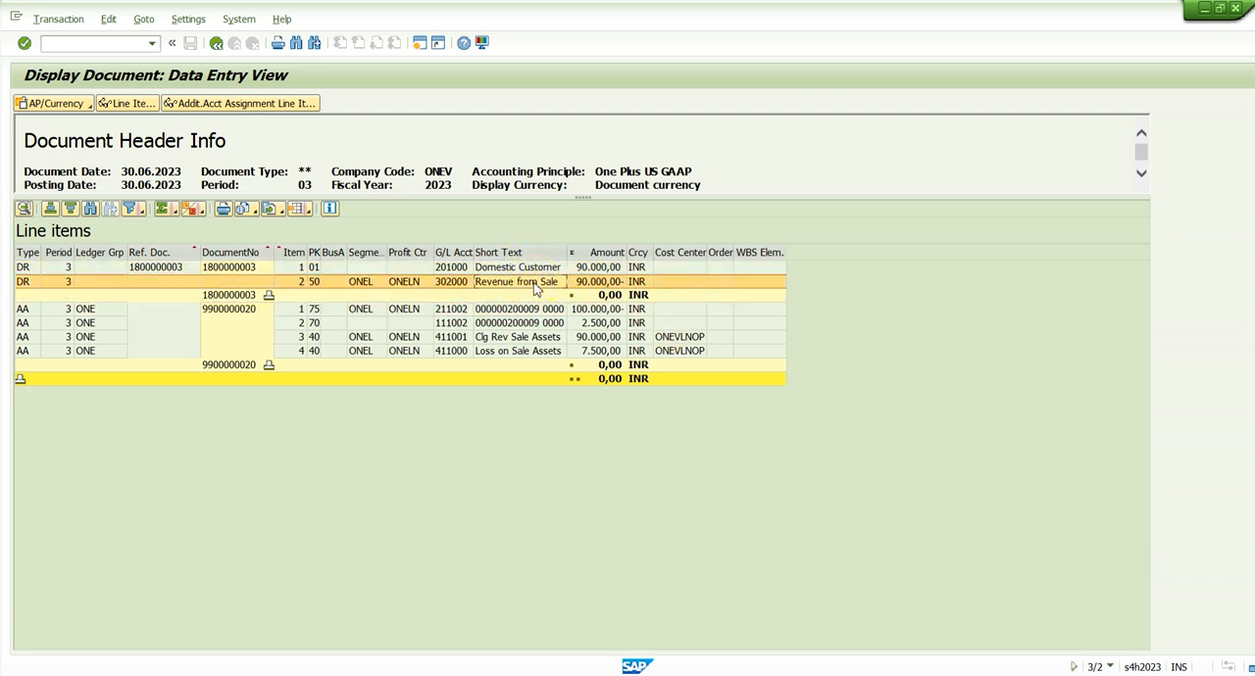
pyautogui.click(520, 338)
pyautogui.click(596, 338)
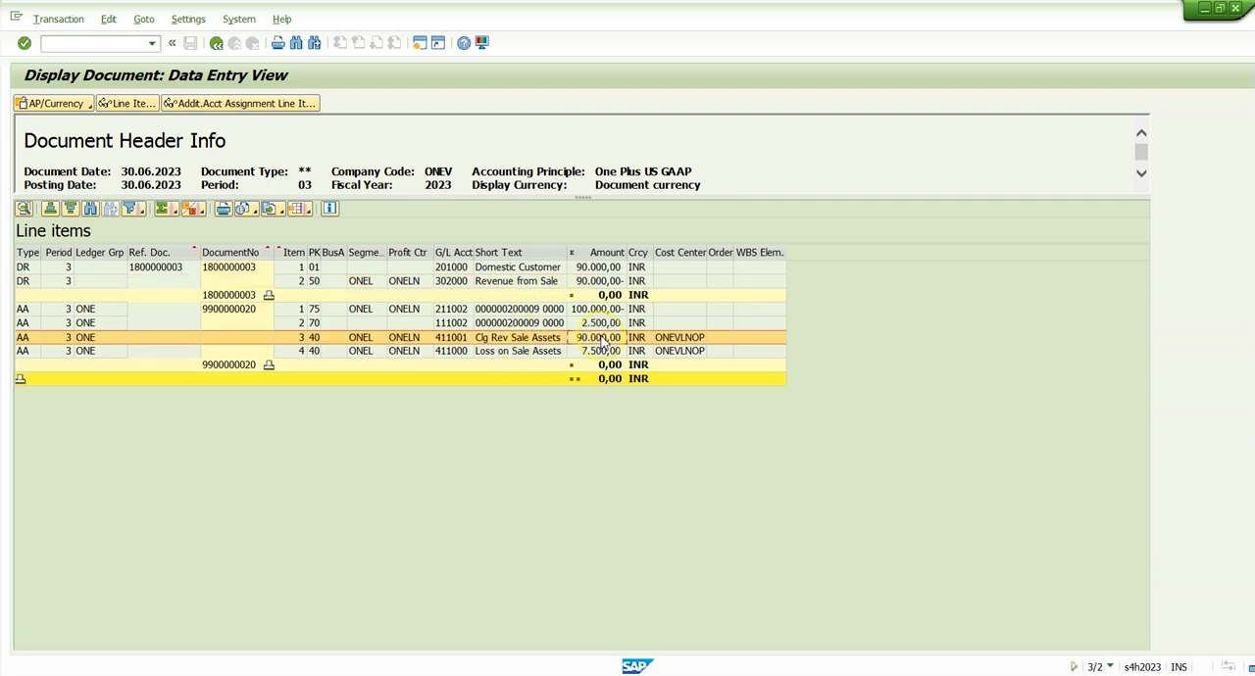
pyautogui.click(598, 281)
pyautogui.click(608, 339)
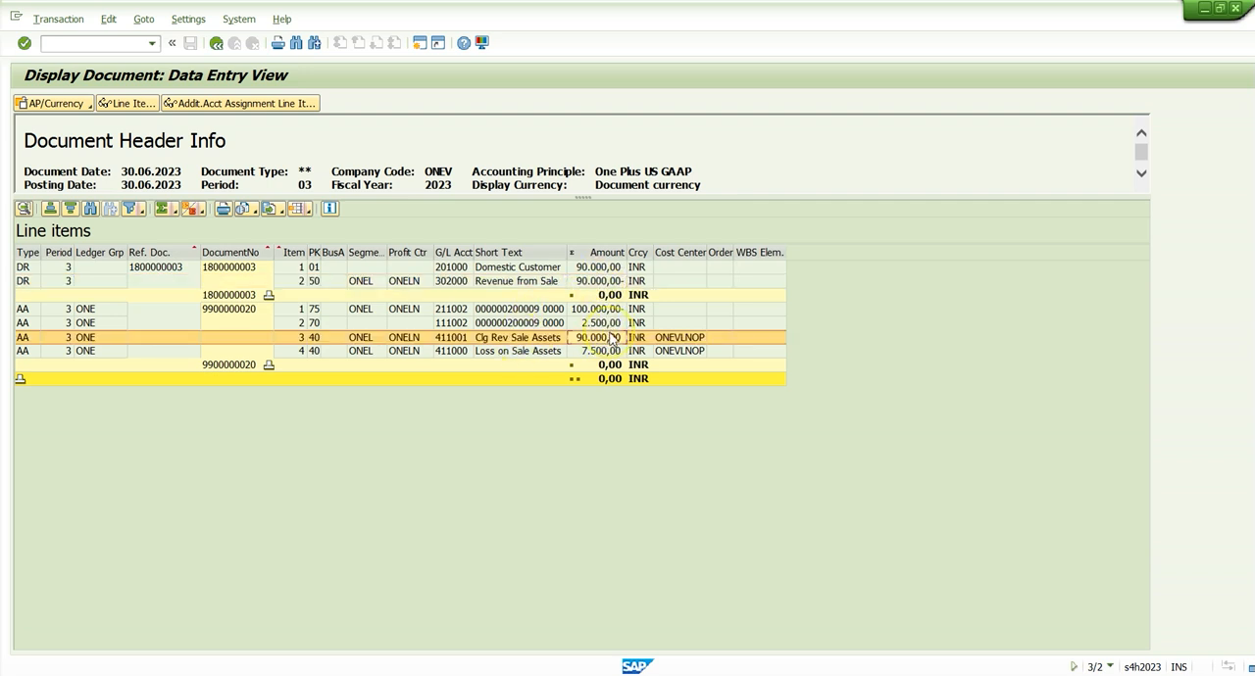
# Compare the G/L account of the Revenue from Sale item with that of the Clg Rev Sale Assets item
pyautogui.click(453, 338)
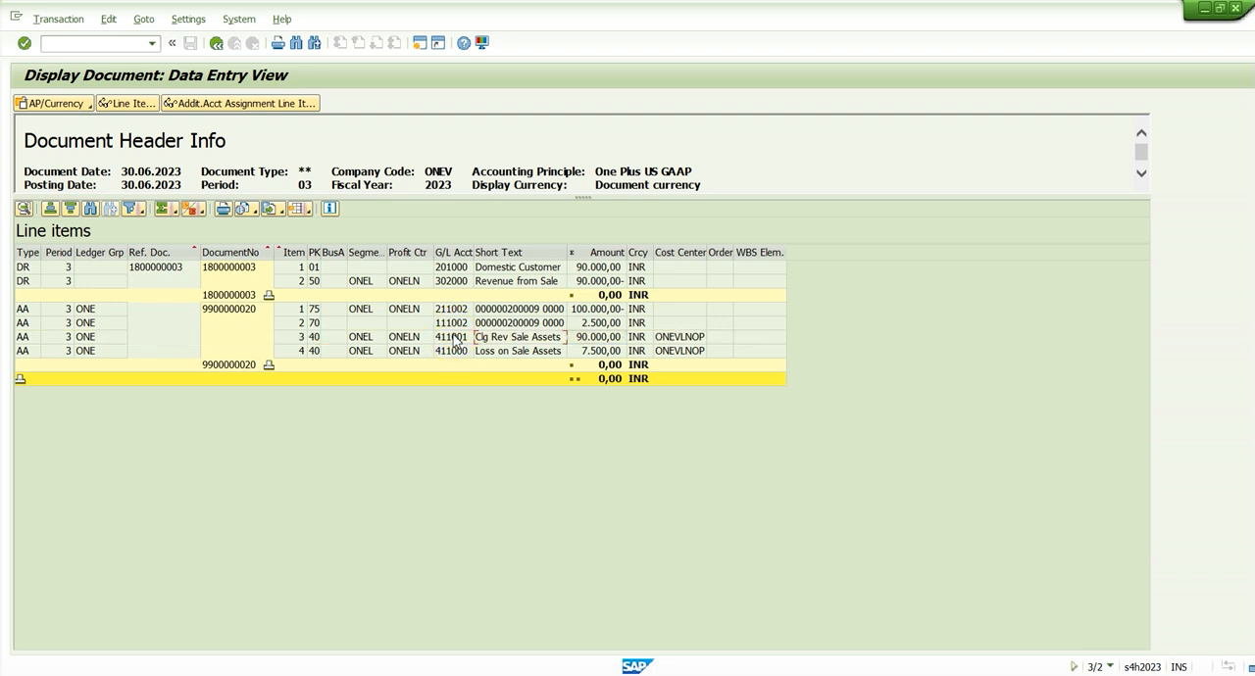
pyautogui.moveTo(446, 284); pyautogui.dragTo(617, 284)
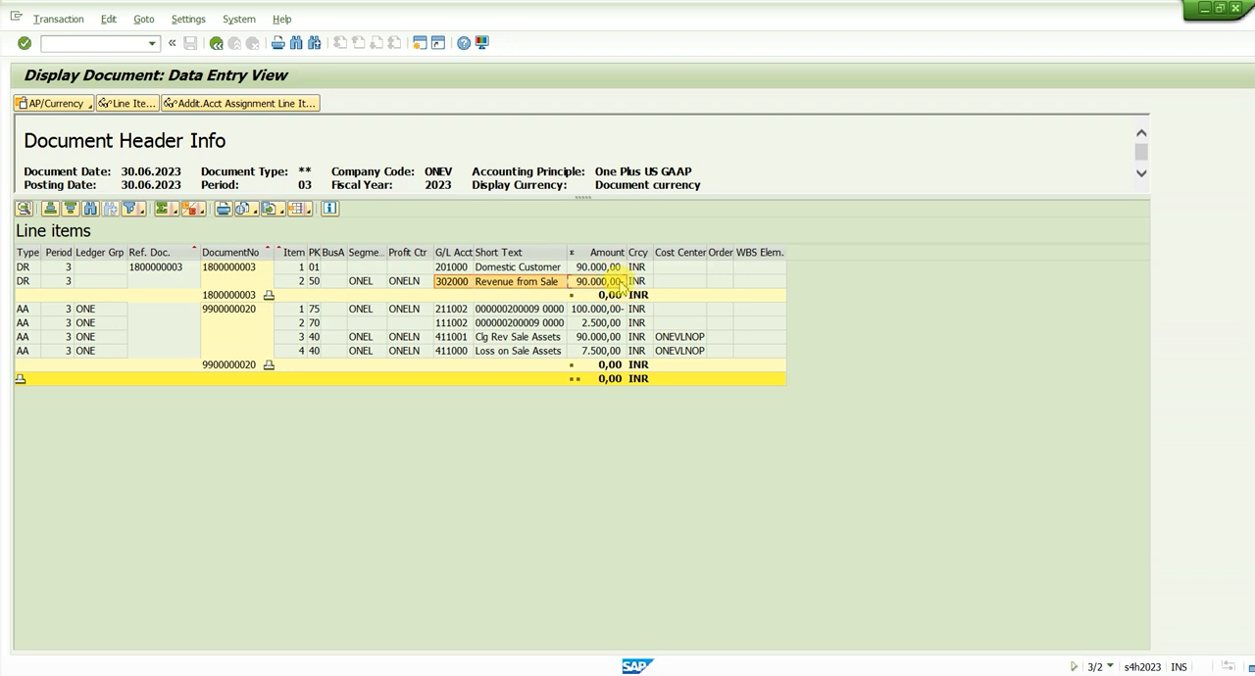
pyautogui.click(633, 284)
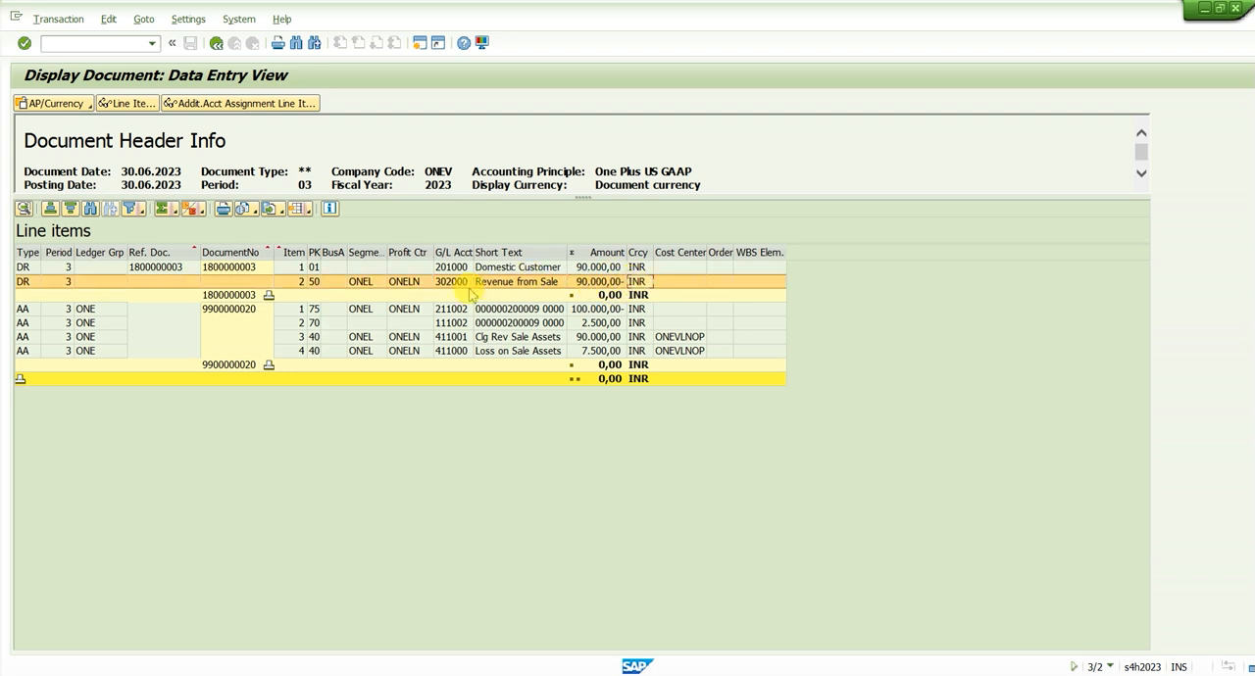
pyautogui.click(459, 336)
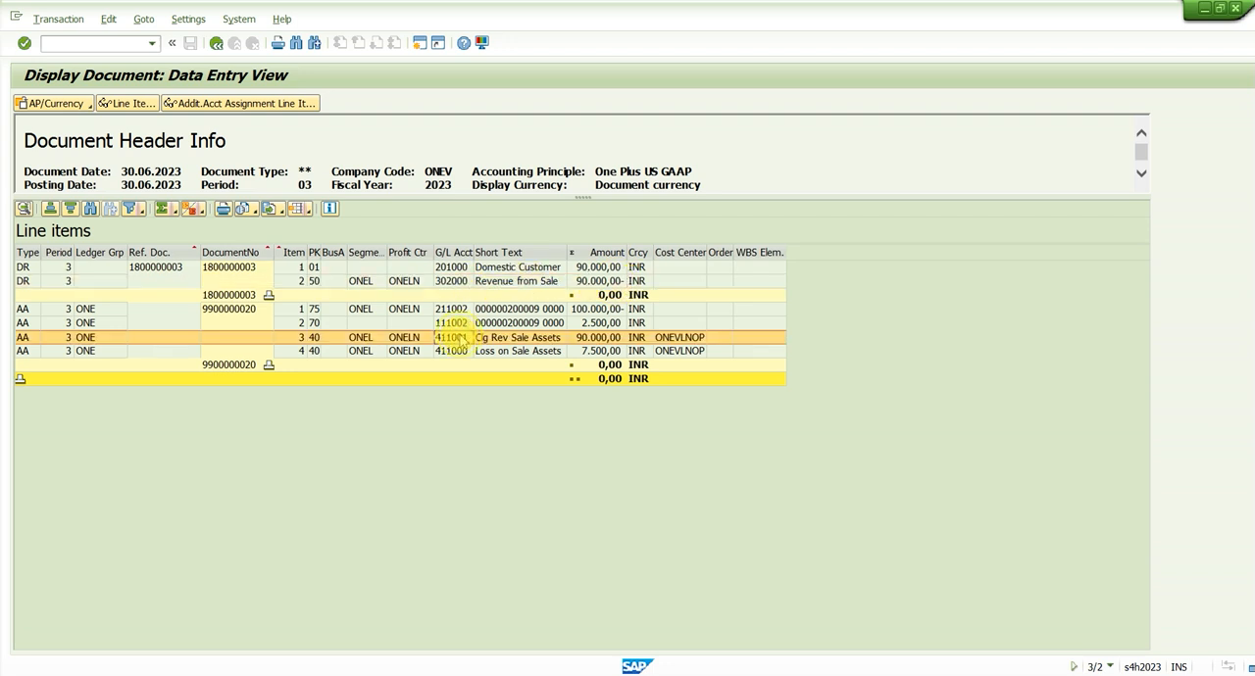
pyautogui.click(456, 285)
pyautogui.click(458, 336)
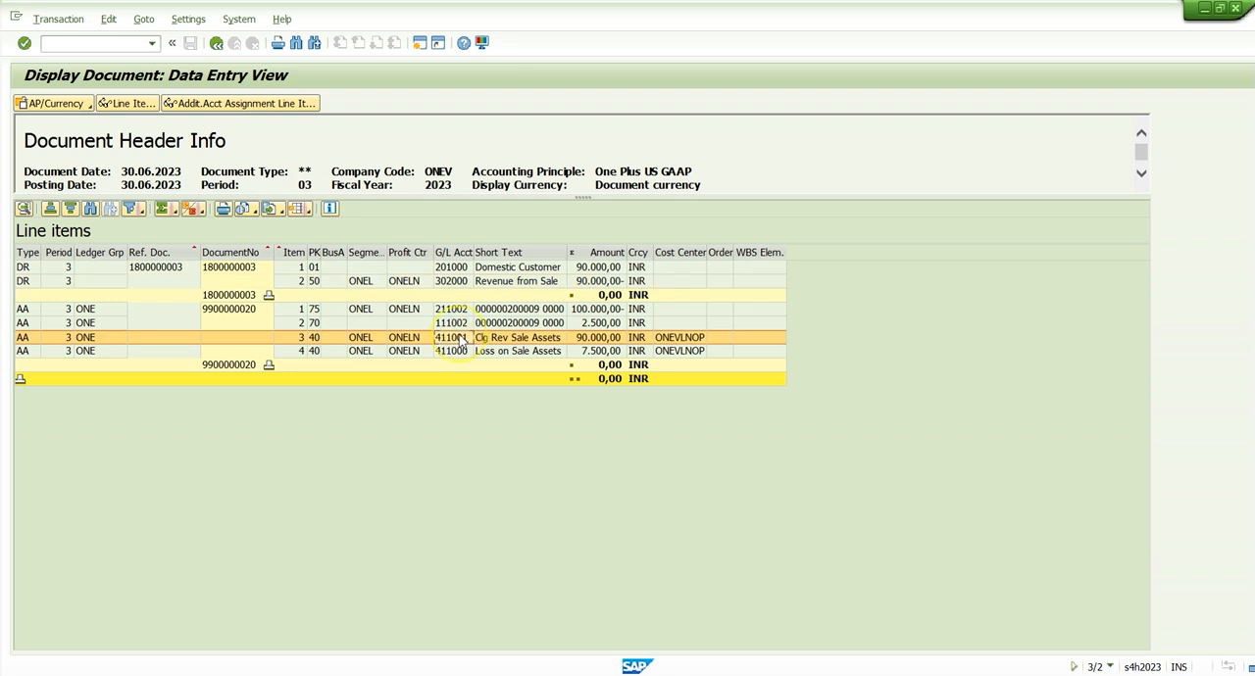
pyautogui.click(451, 267)
pyautogui.click(459, 282)
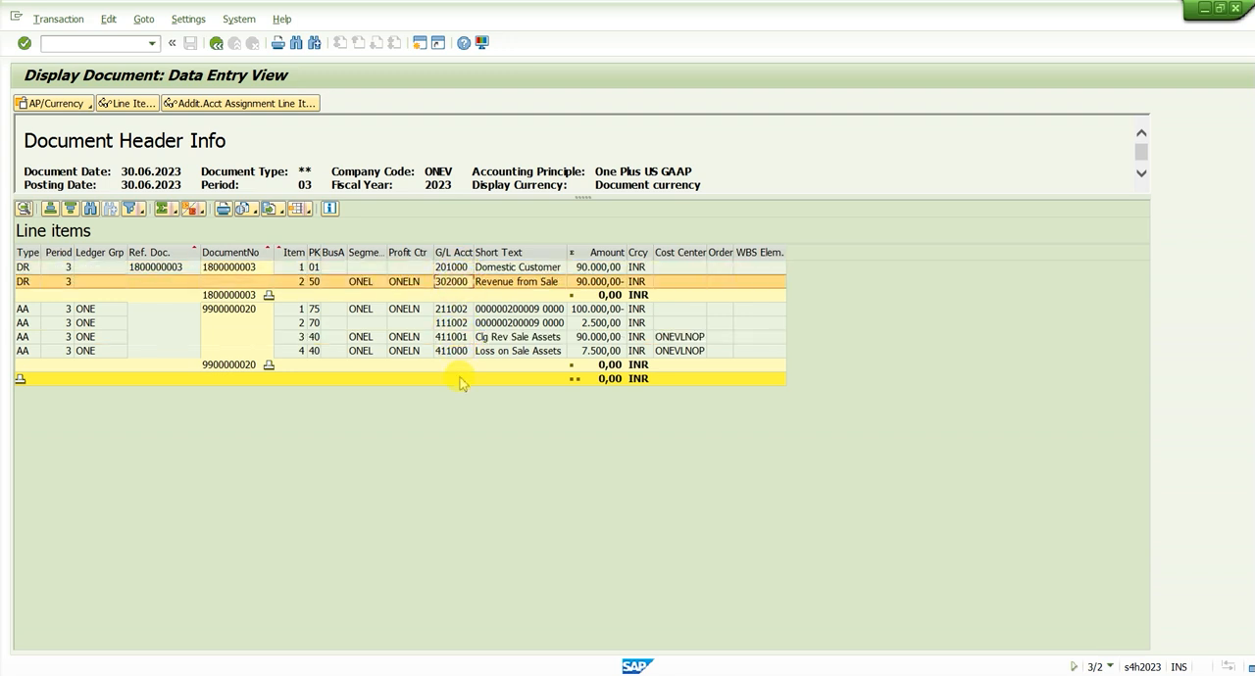
pyautogui.click(458, 337)
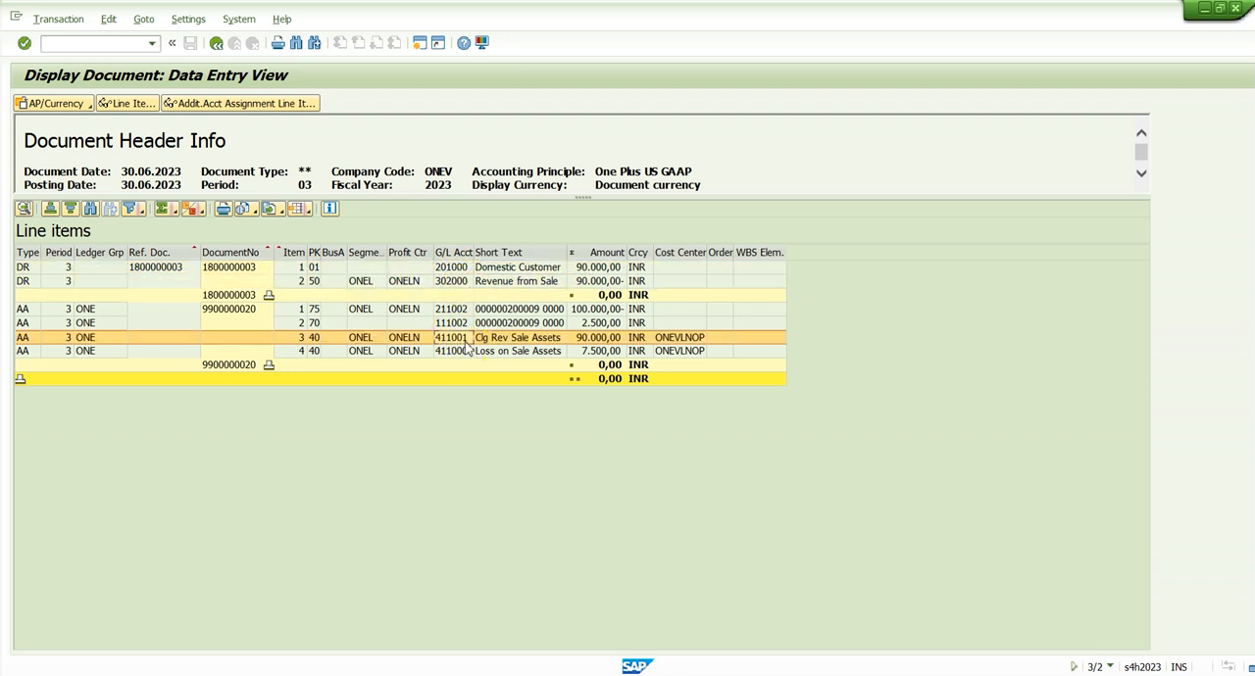
# Compare the G/L accounts of the customer invoice items with those of the Clg Rev Sale Assets and Loss on Sale Assets items
pyautogui.click(457, 267)
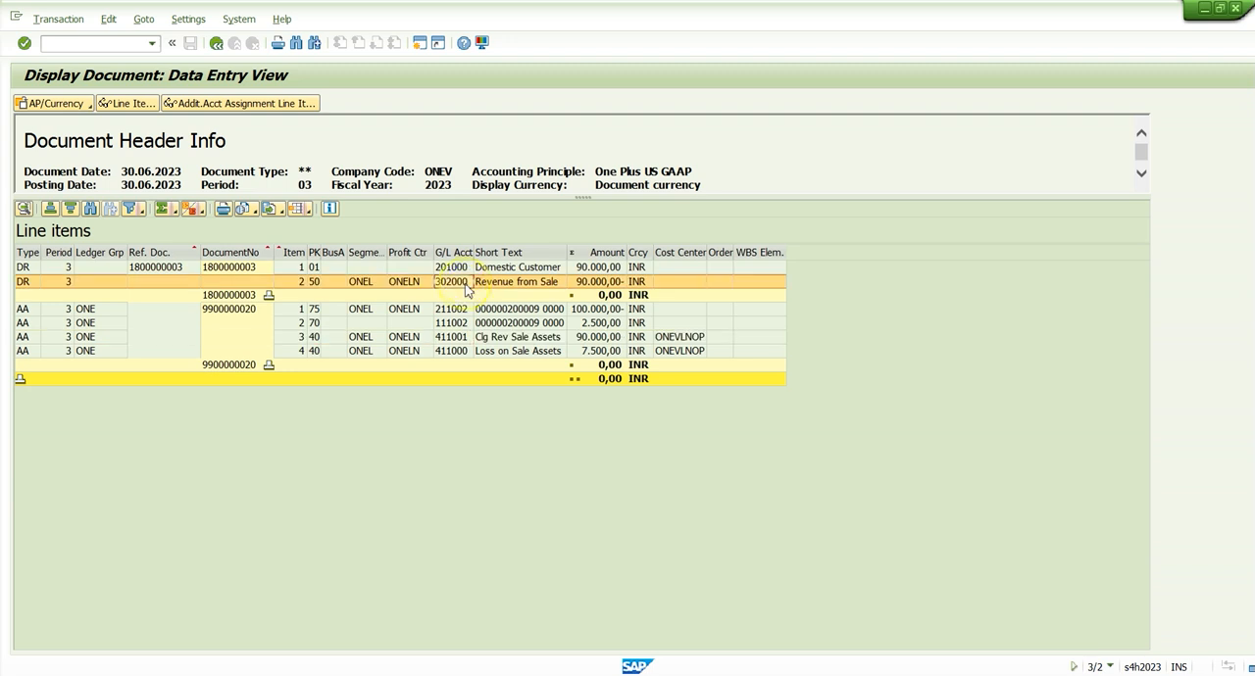
pyautogui.click(454, 352)
pyautogui.click(458, 338)
pyautogui.click(456, 283)
pyautogui.click(454, 337)
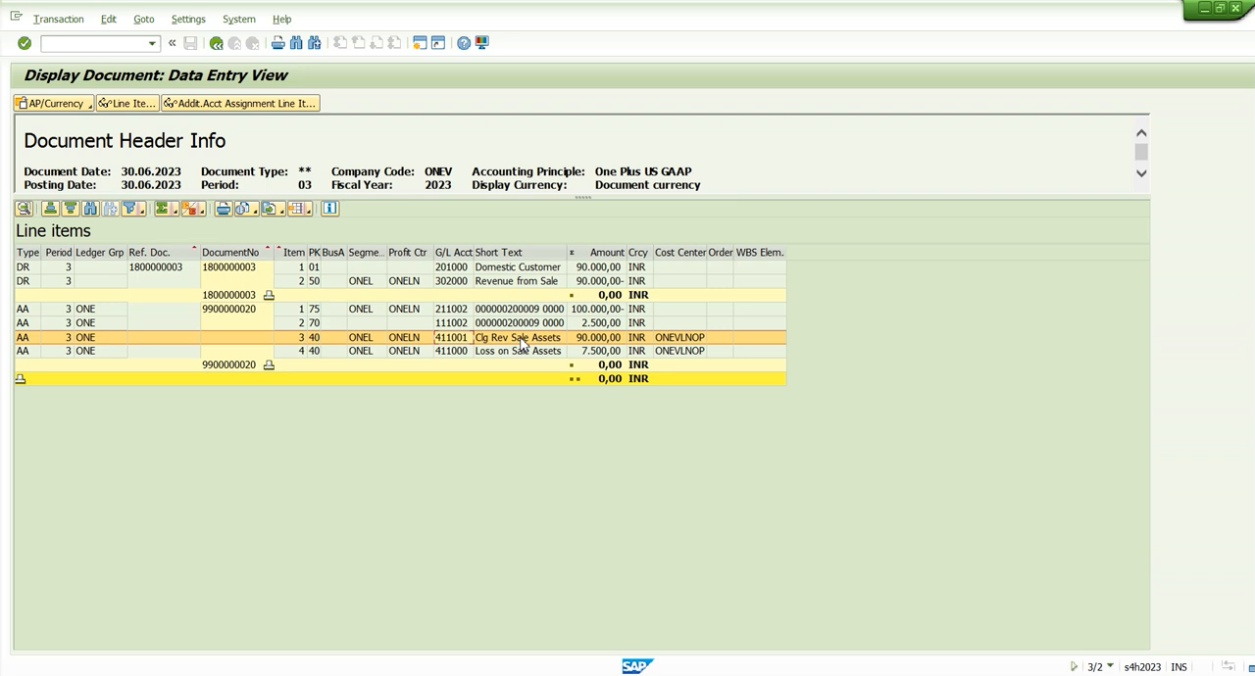
pyautogui.click(453, 281)
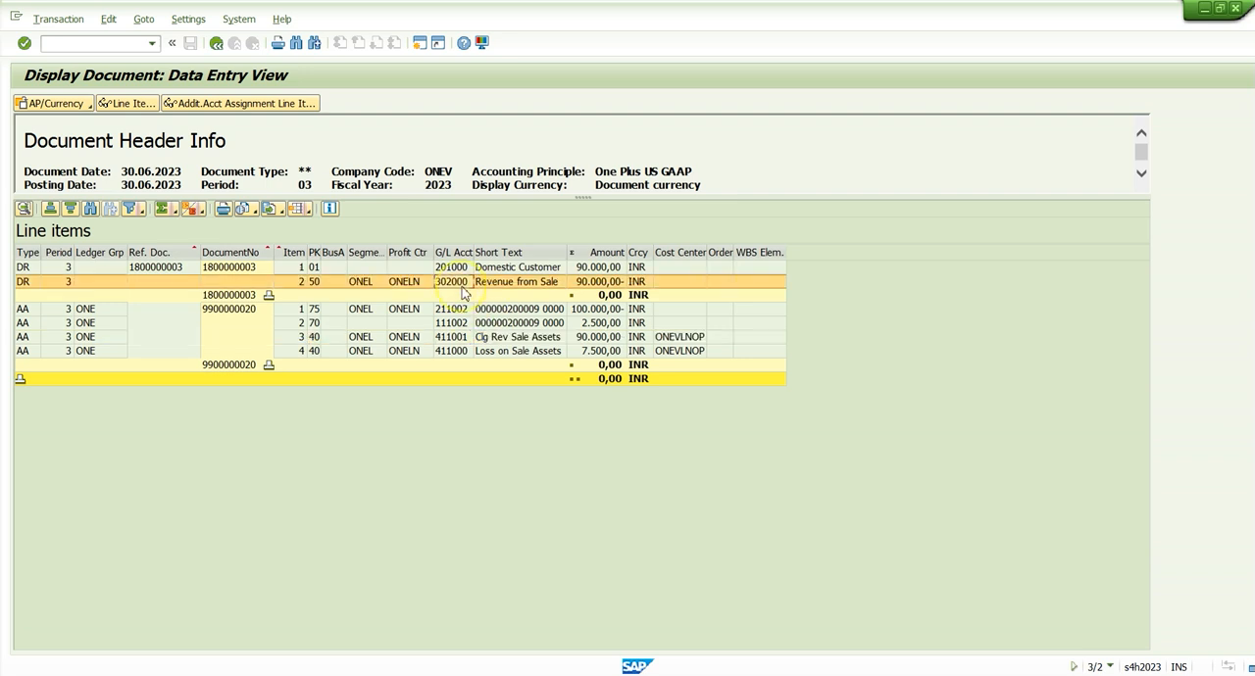
pyautogui.click(457, 340)
pyautogui.click(453, 284)
pyautogui.click(461, 352)
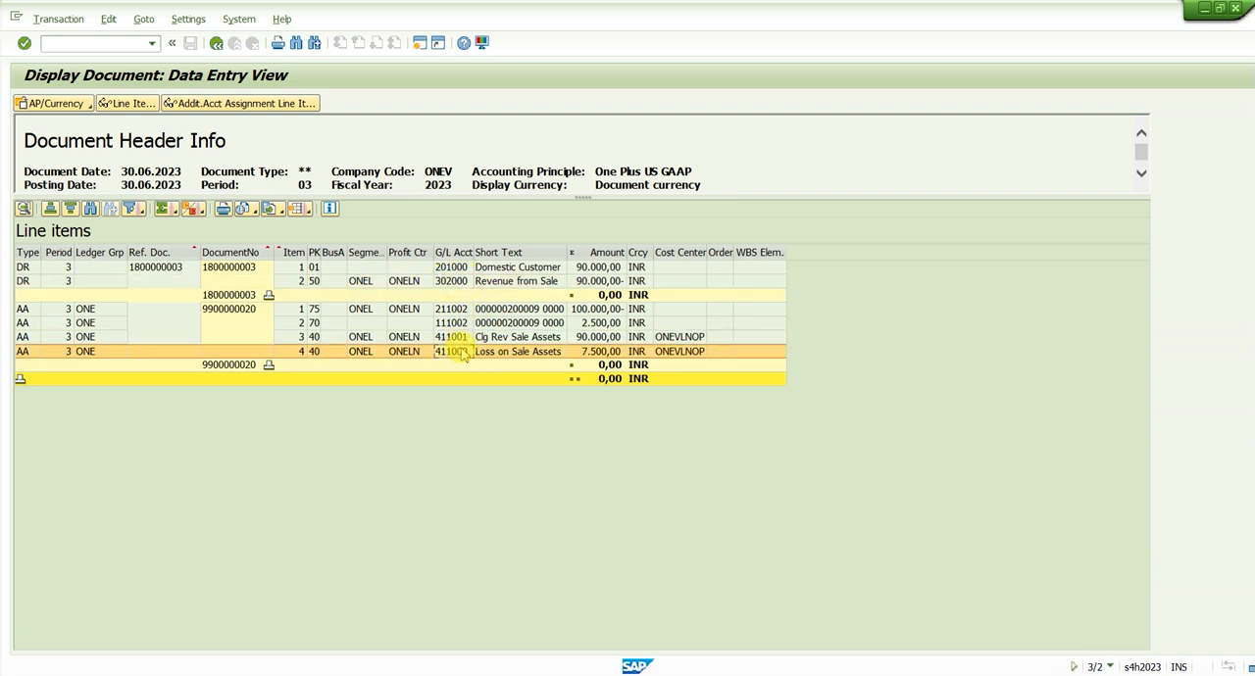
# Check the Revenue from Sale and Domestic Customer items against the account and amount of the Clg Rev Sale Assets item
pyautogui.click(452, 283)
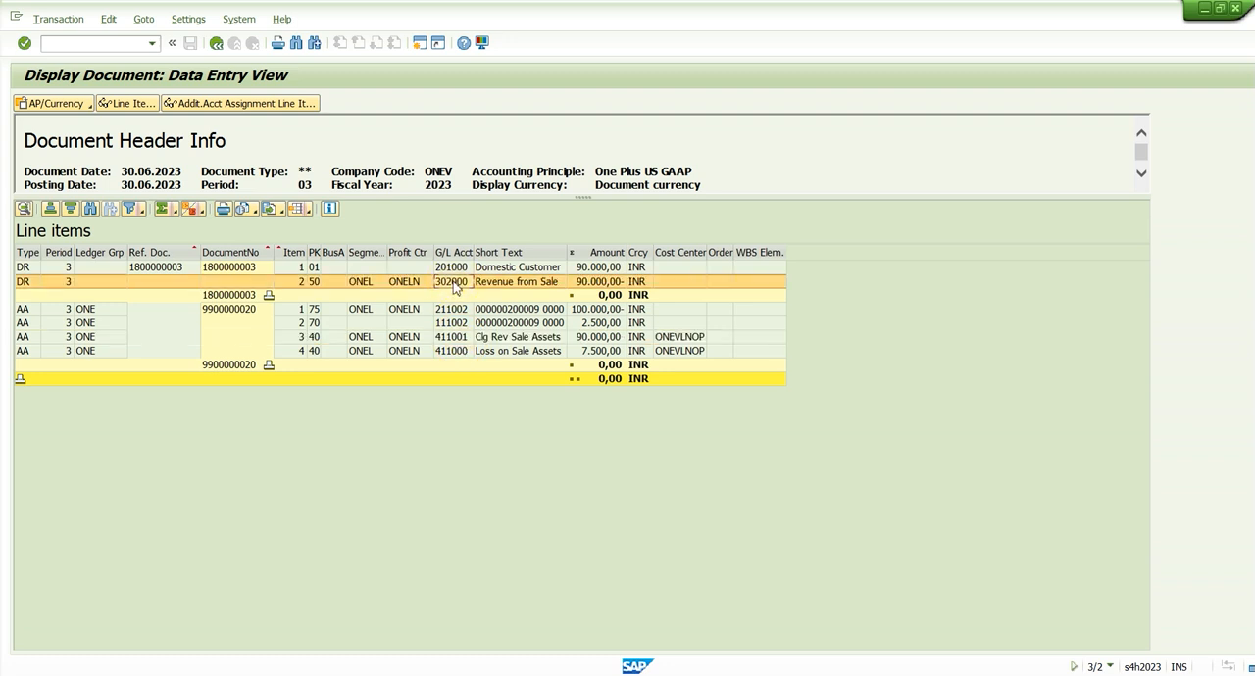
pyautogui.click(508, 267)
pyautogui.click(520, 285)
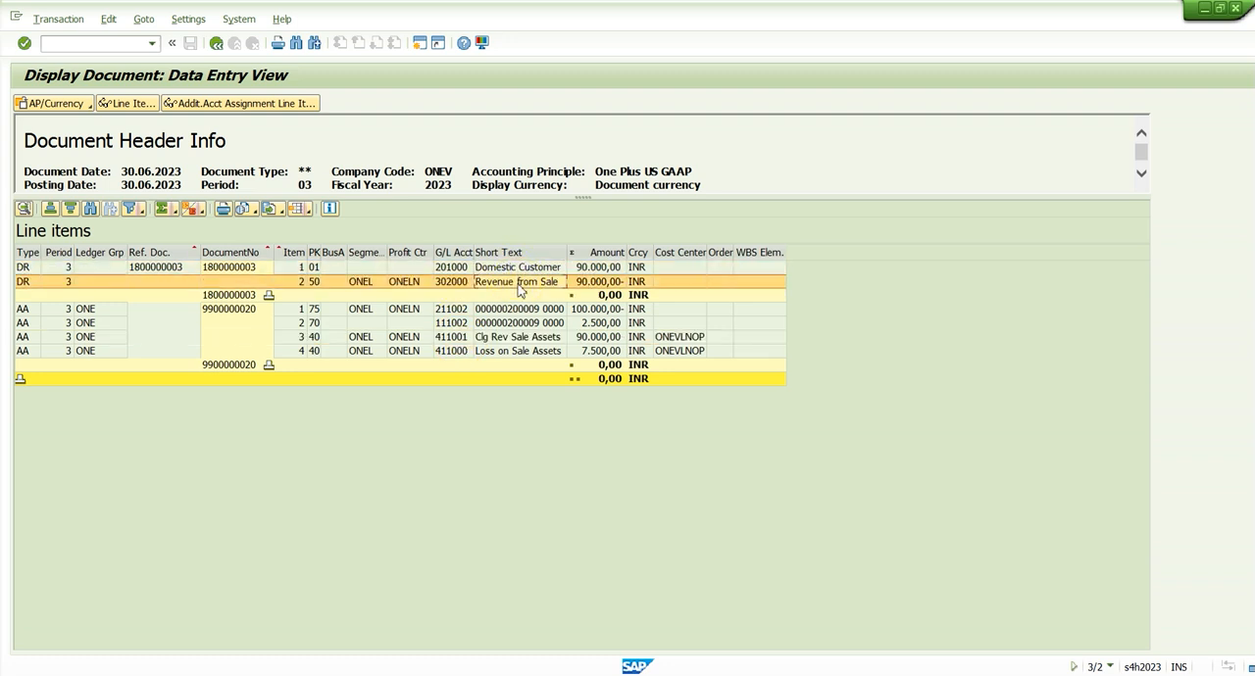
pyautogui.click(456, 338)
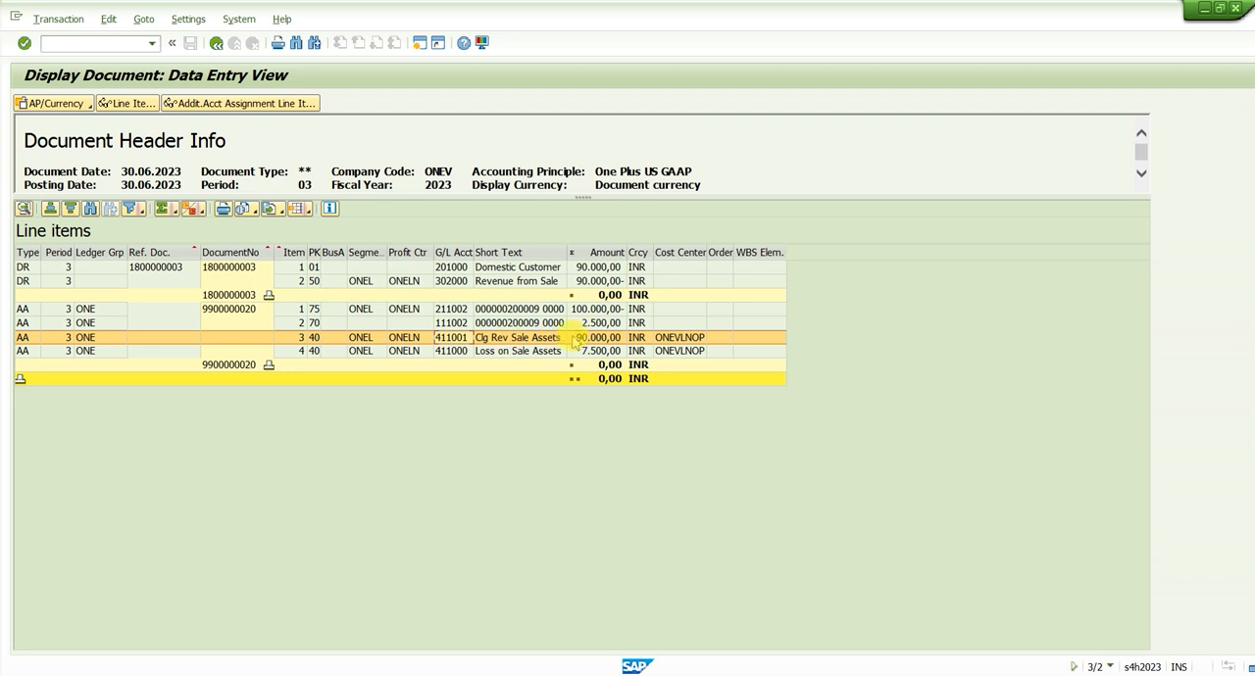
pyautogui.click(606, 338)
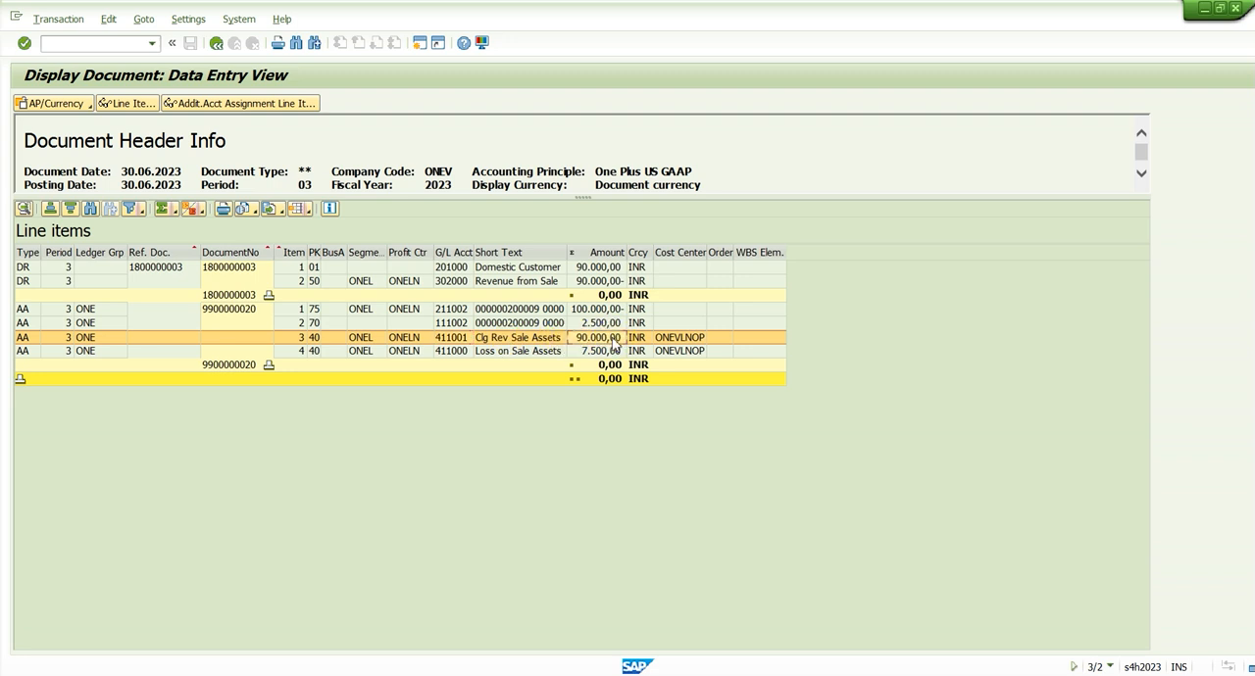
# Examine the two asset line items on accounts 211002 and 111002 and the amount of the first one
pyautogui.click(546, 311)
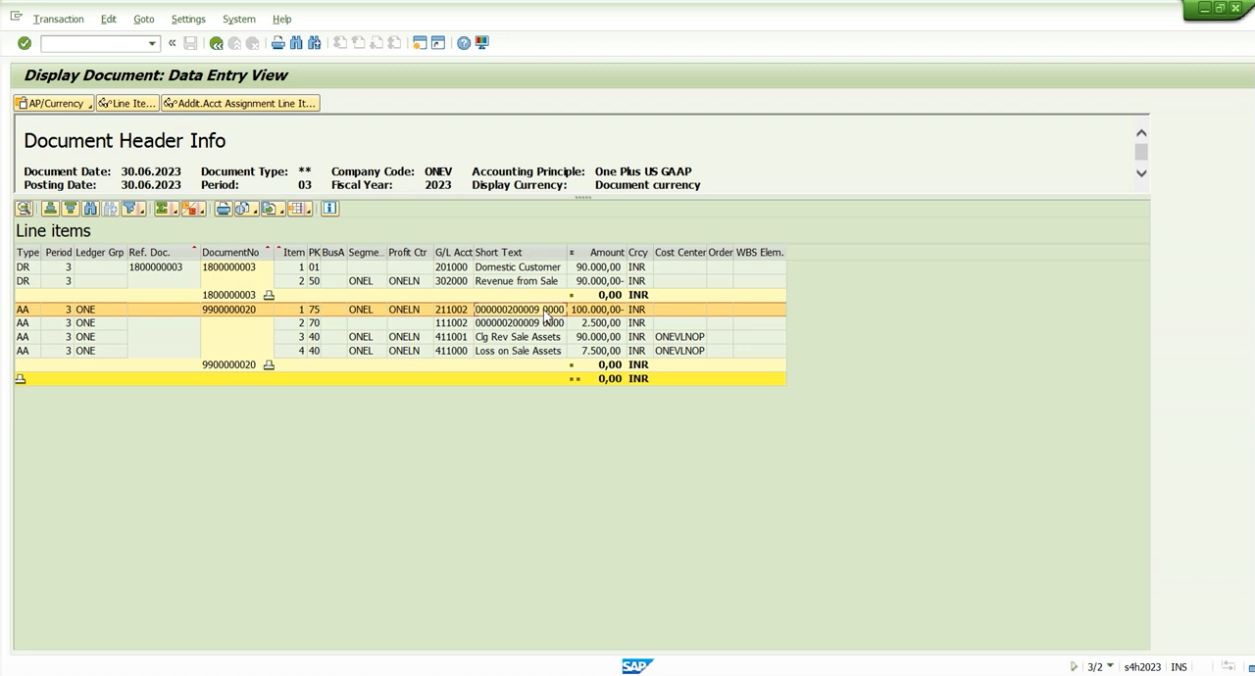
pyautogui.click(546, 325)
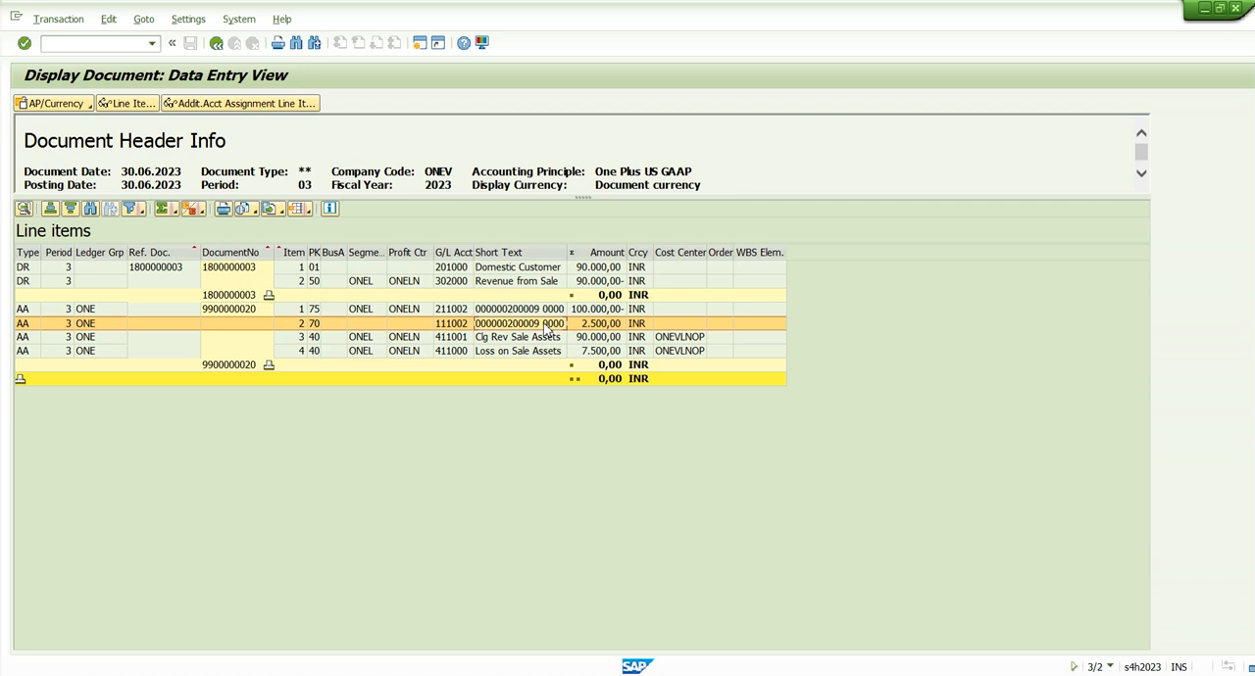
pyautogui.click(609, 309)
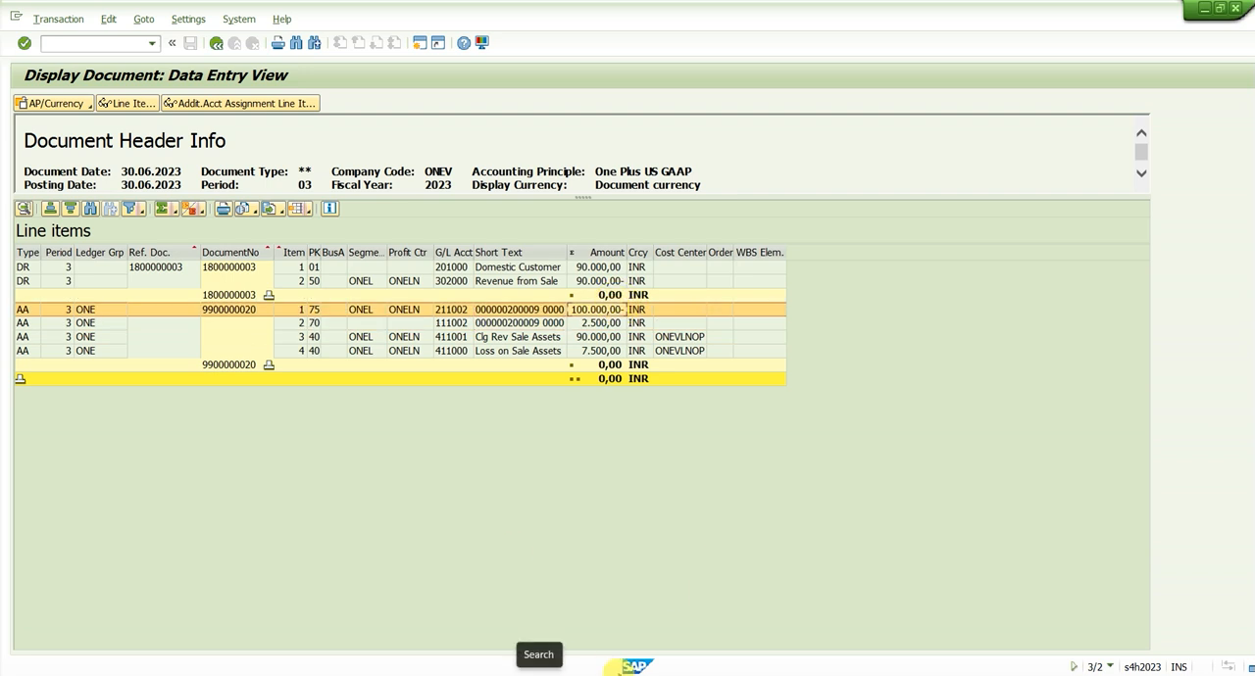
# Switch to the Excel worksheet and enter 100000 in C1 and -2500 in C2
pyautogui.click(180, 37)
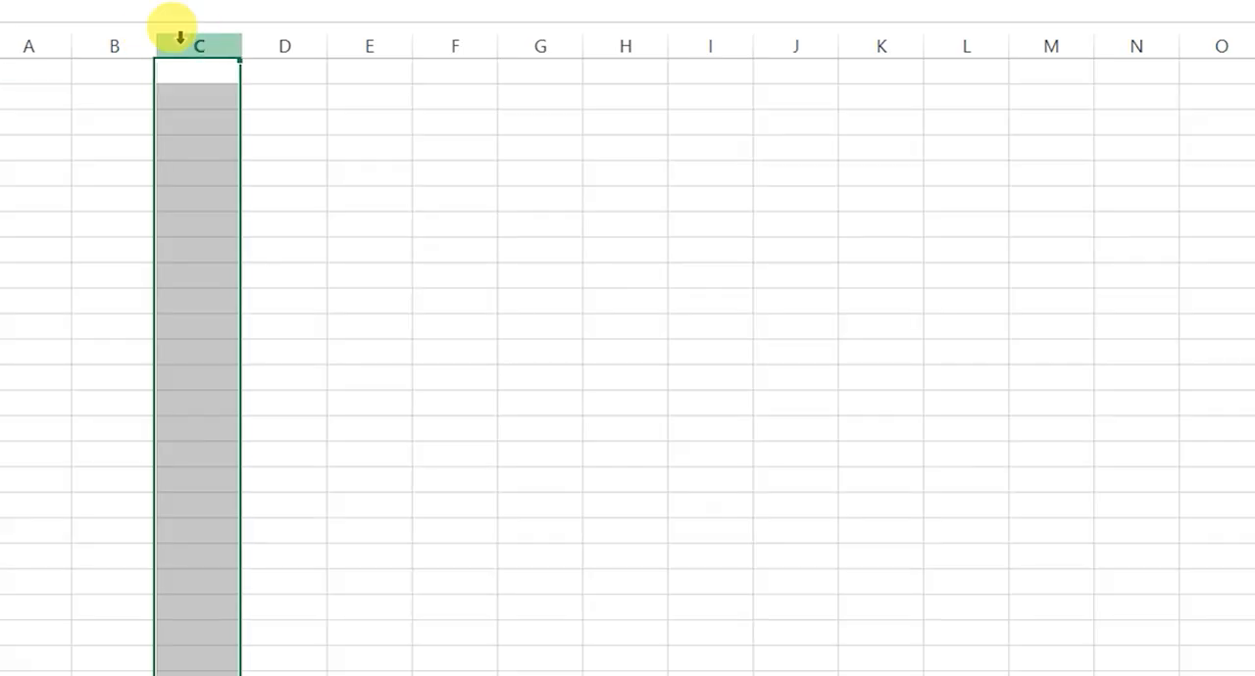
pyautogui.click(173, 74)
pyautogui.write('180')
pyautogui.write('000')
pyautogui.press('Return')
pyautogui.write('-2500')
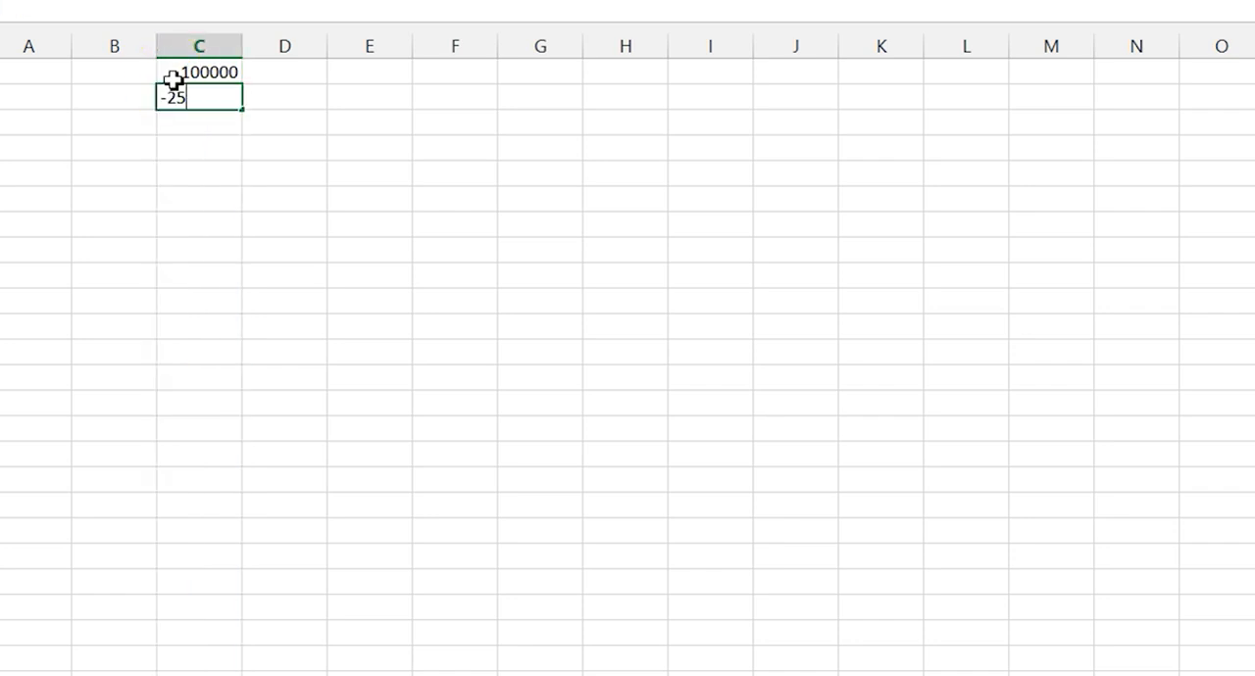
pyautogui.press('Return')
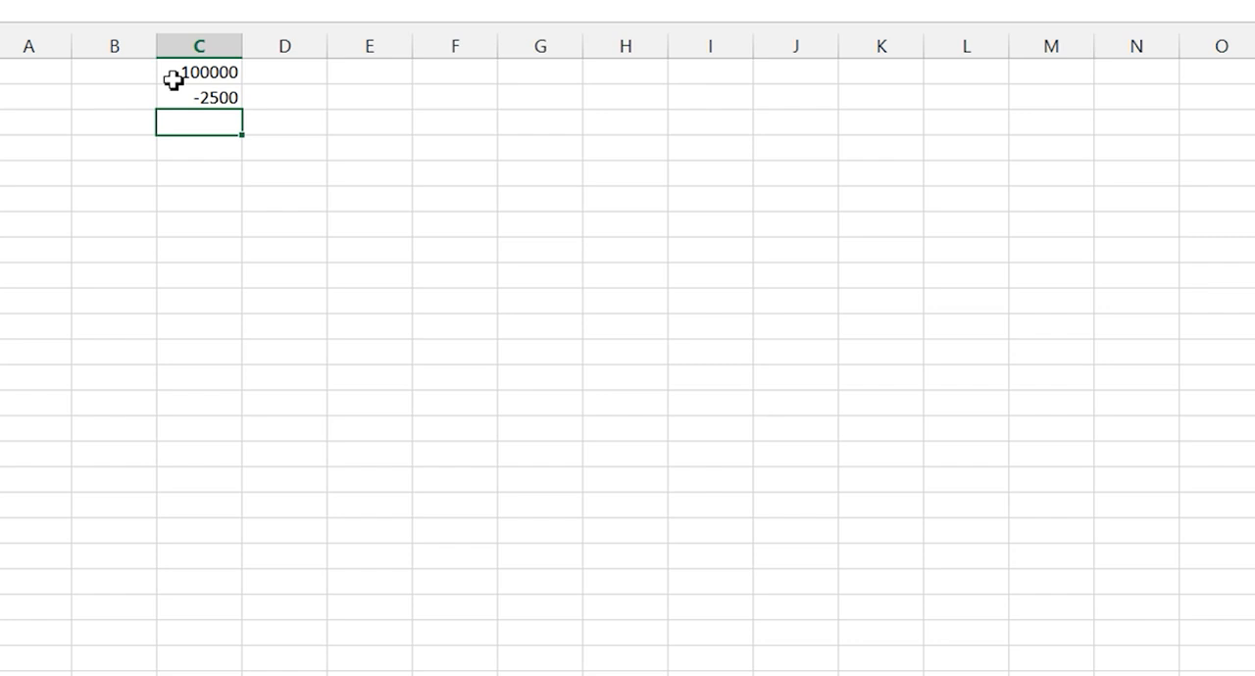
# Enter 833.33 in D2 and multiply it by 3 in E2 with the formula =D2*3
pyautogui.press('Up')
pyautogui.press('Right')
pyautogui.write('833.33')
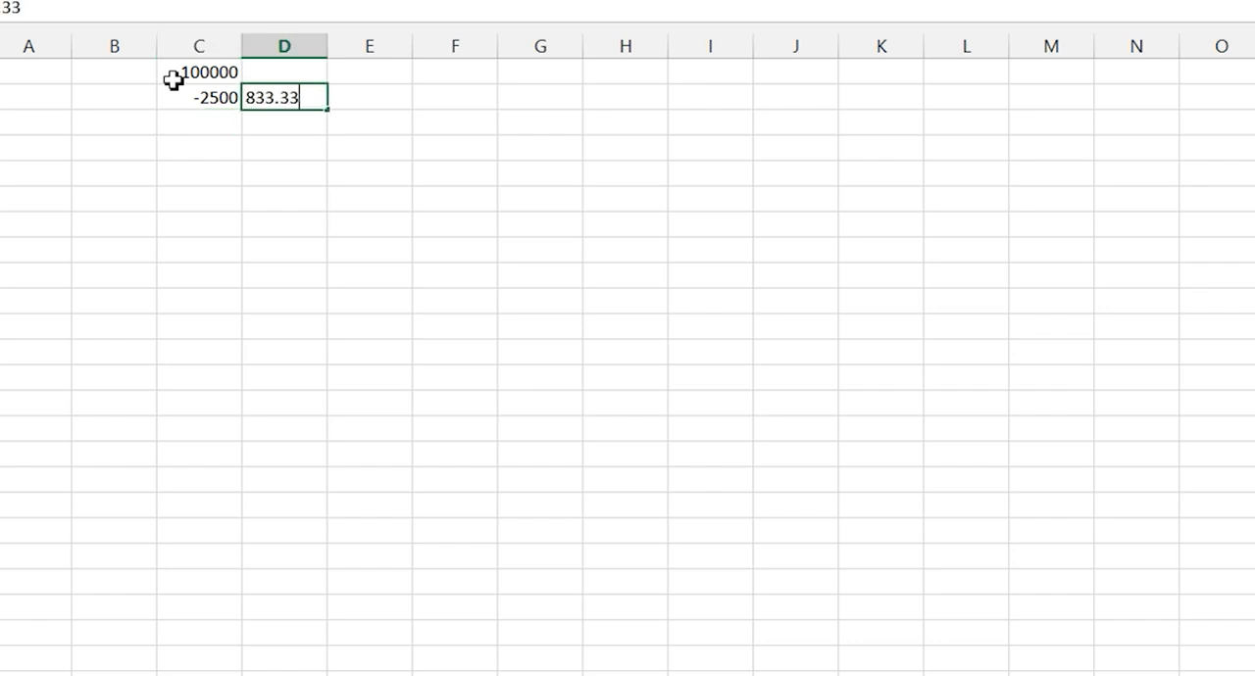
pyautogui.hotkey('ctrl', 'Return')
pyautogui.press('Right')
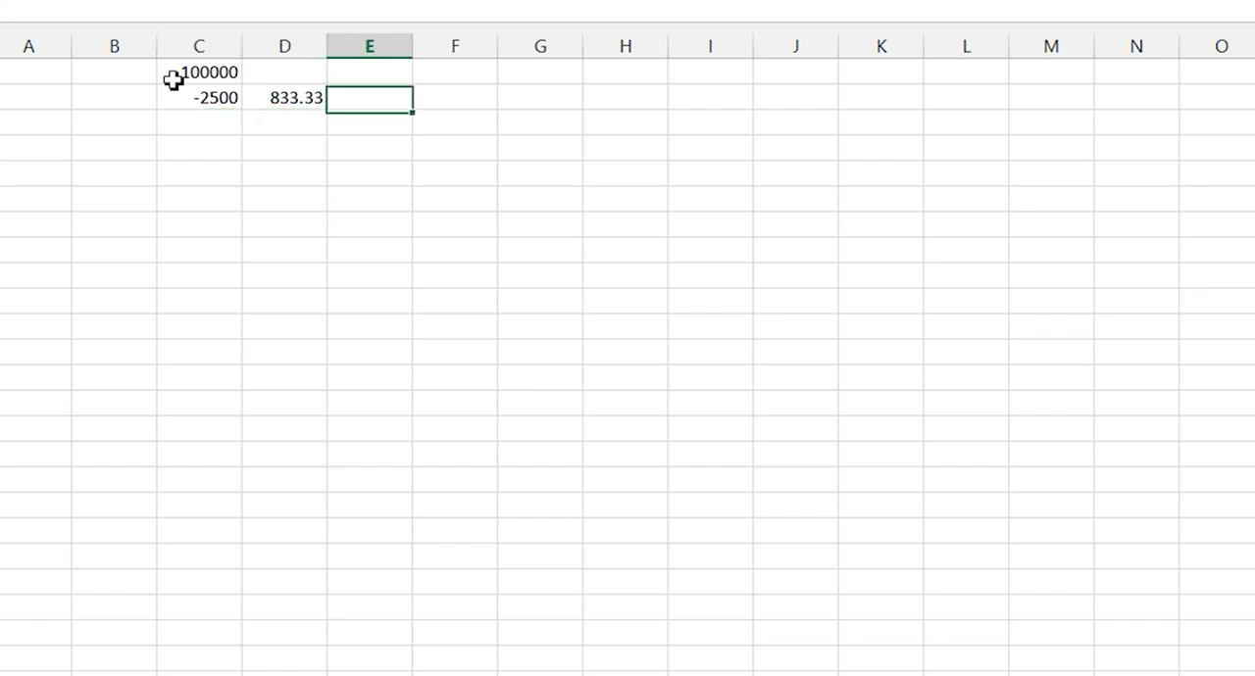
pyautogui.write('=')
pyautogui.press('Left')
pyautogui.write('*3')
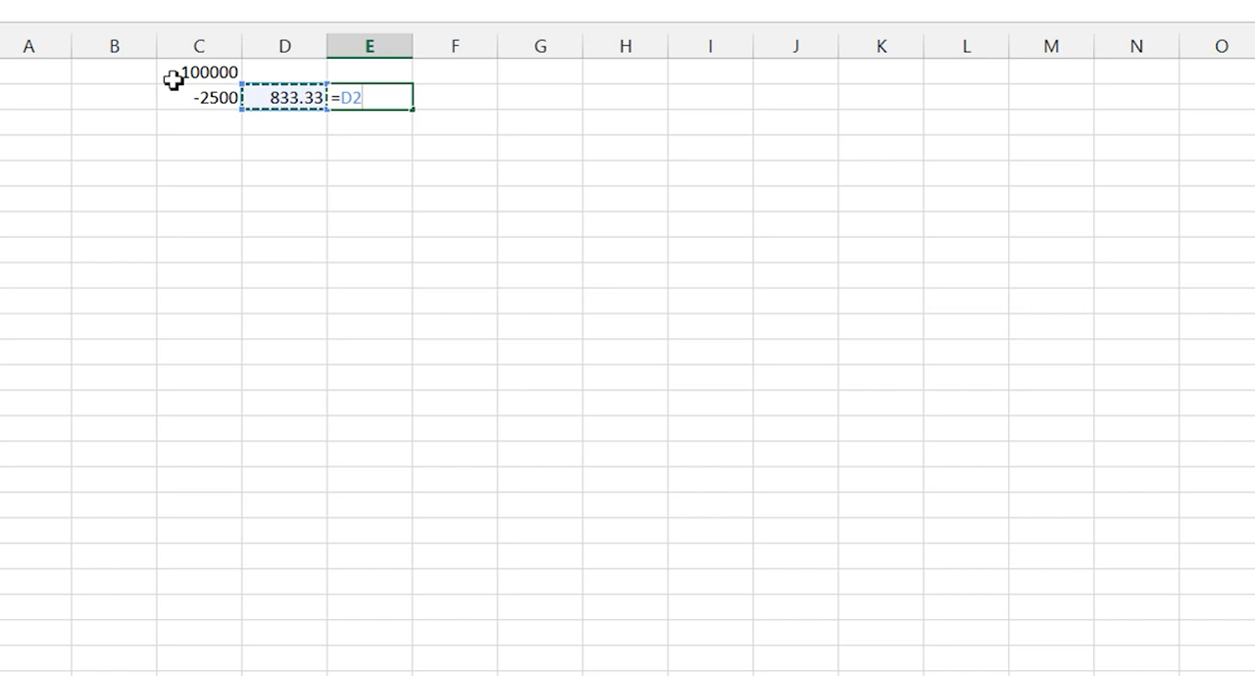
pyautogui.press('Return')
pyautogui.press('Up')
pyautogui.press('Left')
pyautogui.press('Left')
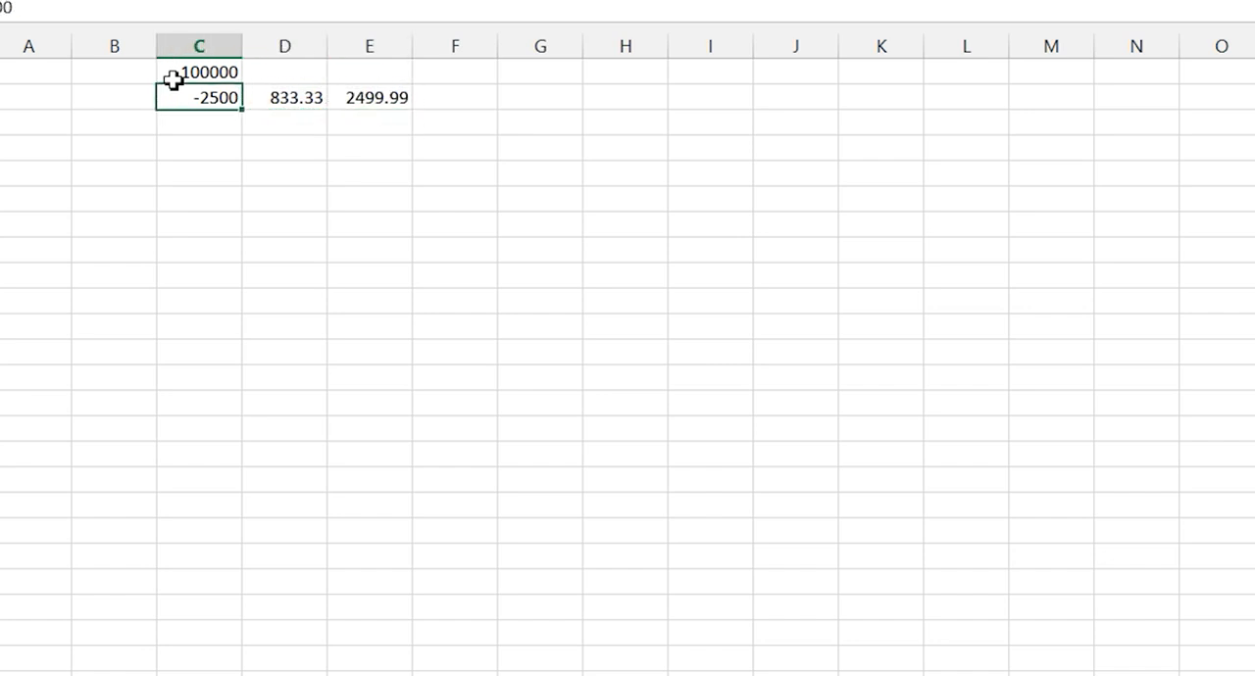
# Calculate the asset's net book value in C3 by adding C1 and C2
pyautogui.press('Down')
pyautogui.write('=')
pyautogui.click(173, 78)
pyautogui.write('+')
pyautogui.click(173, 95)
pyautogui.press('Return')
pyautogui.press('Up')
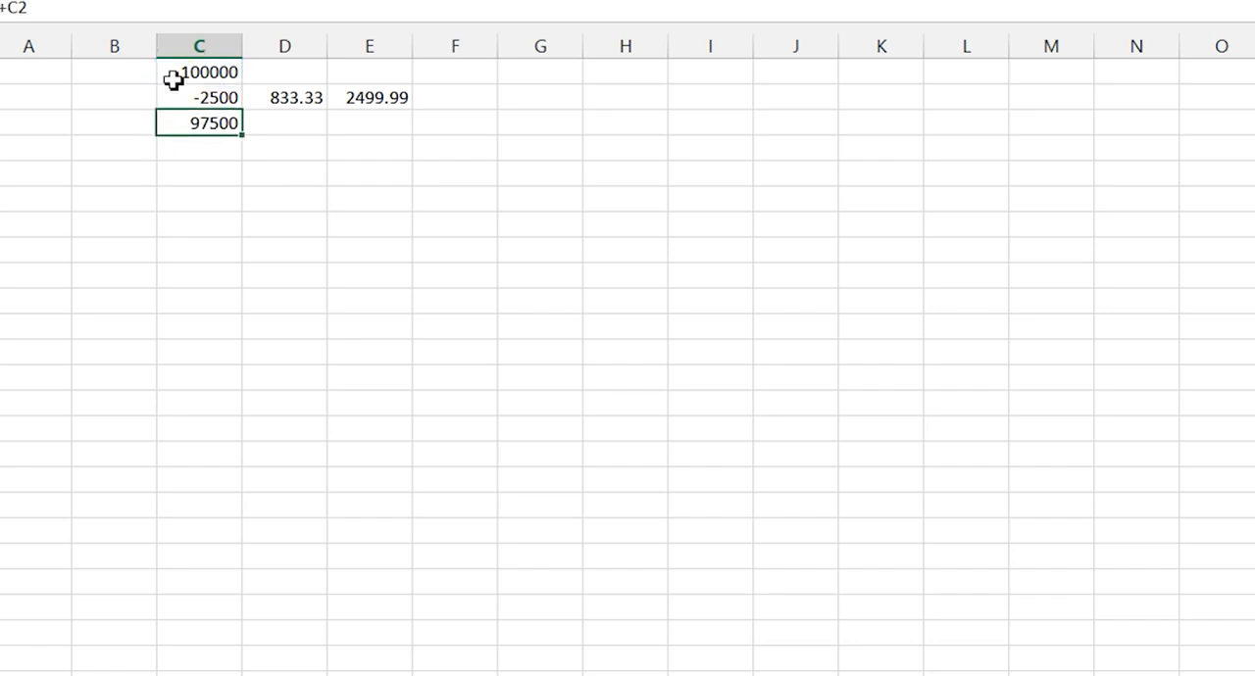
# Enter the sale amount as -90000 in C4 and calculate the loss in C5 by adding C3 and C4
pyautogui.press('Down')
pyautogui.write('-90000')
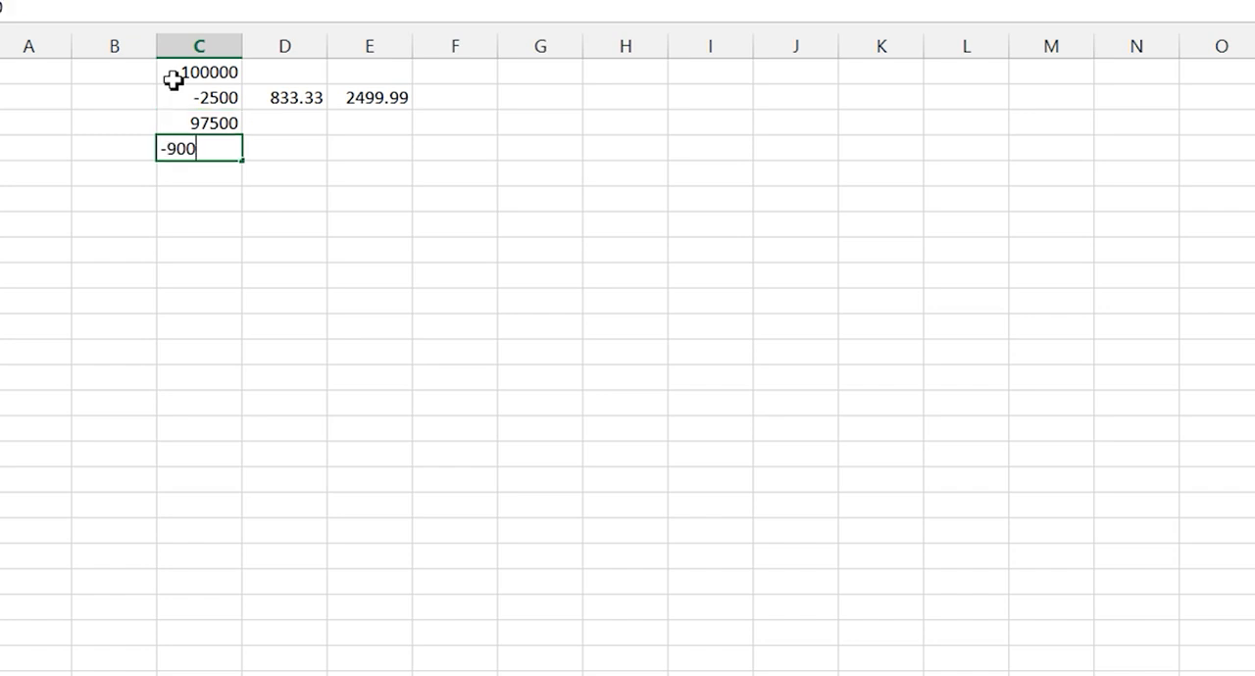
pyautogui.press('Return')
pyautogui.write('=')
pyautogui.press('Up')
pyautogui.press('Up')
pyautogui.write('+')
pyautogui.press('Up')
pyautogui.press('Return')
pyautogui.press('Up')
# Switch back to the SAP document display and check the Loss on Sale Assets amount and the document numbers of both postings
pyautogui.hotkey('alt', 'Tab')
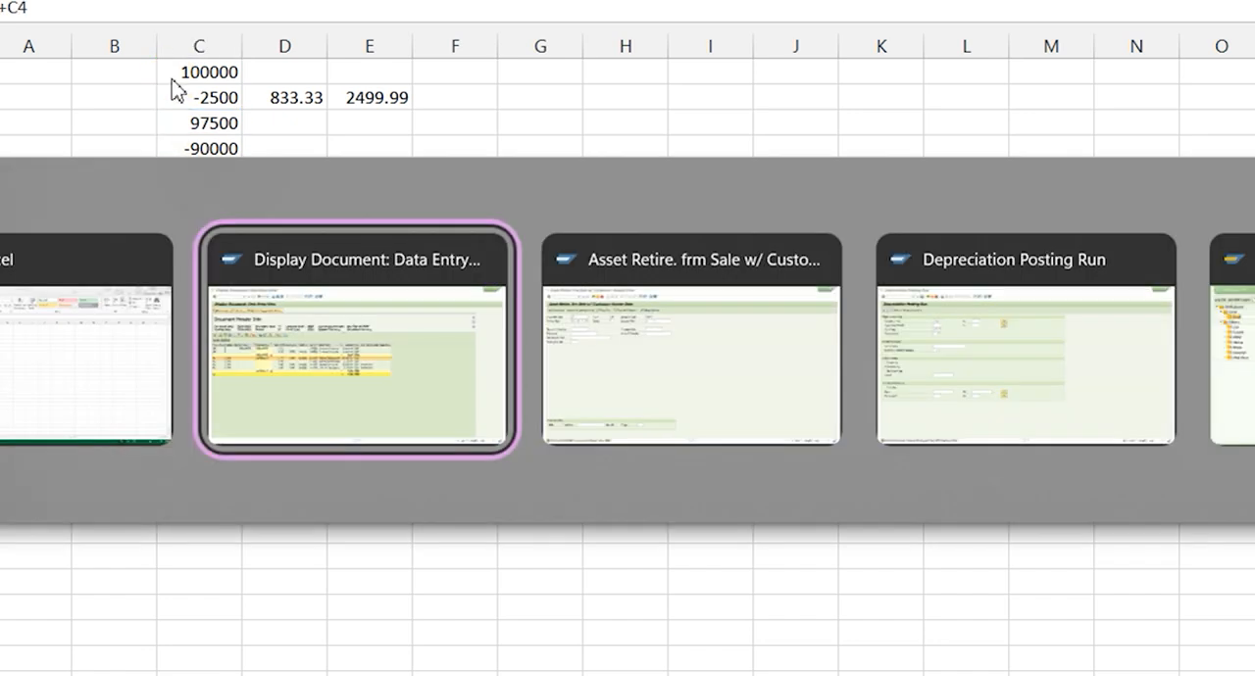
pyautogui.click(585, 355)
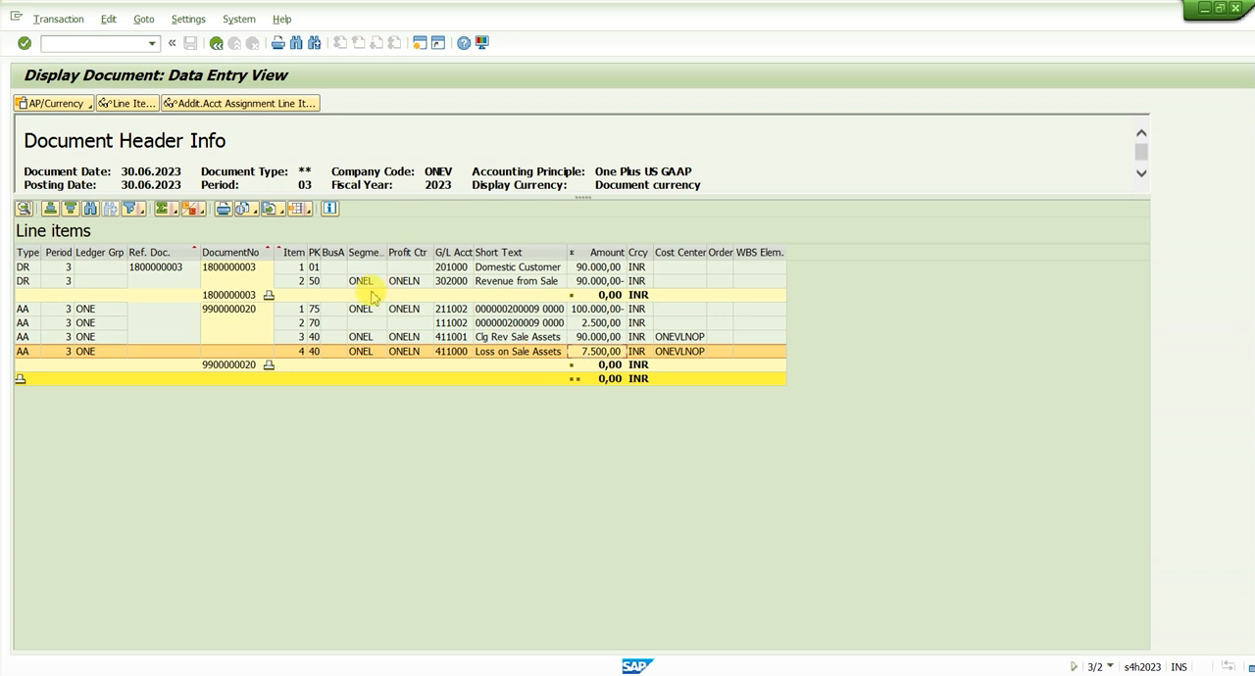
pyautogui.moveTo(357, 269); pyautogui.dragTo(600, 359)
pyautogui.click(600, 360)
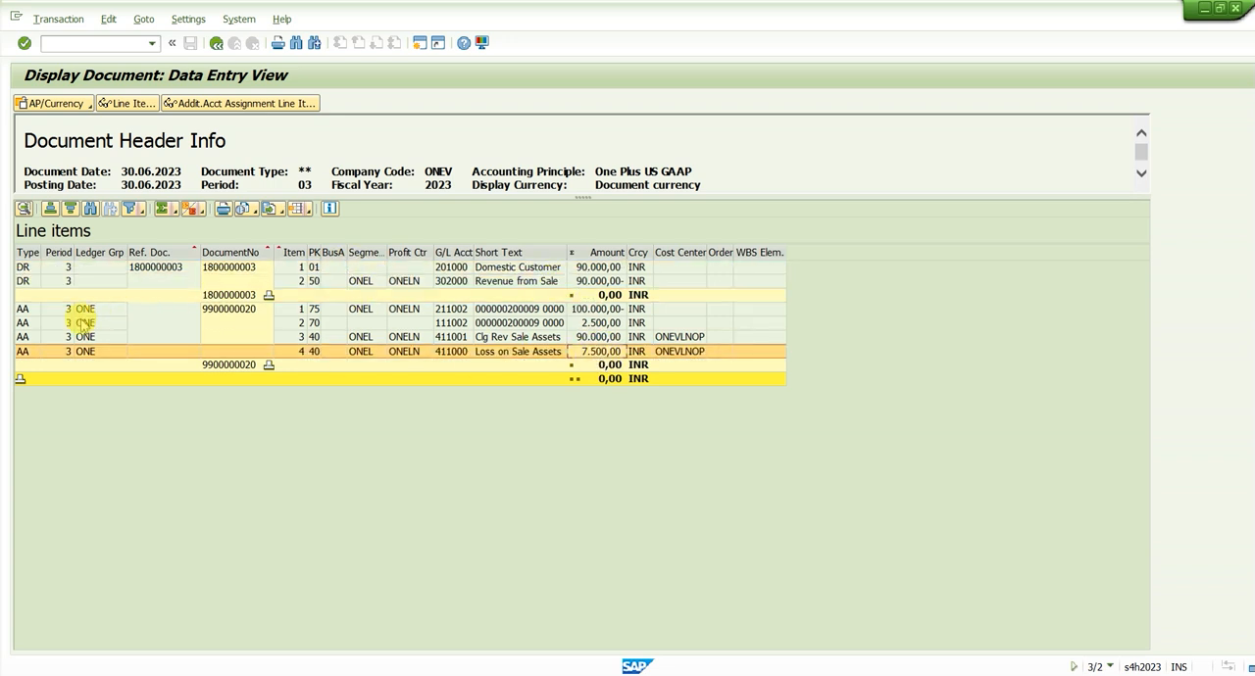
pyautogui.click(229, 311)
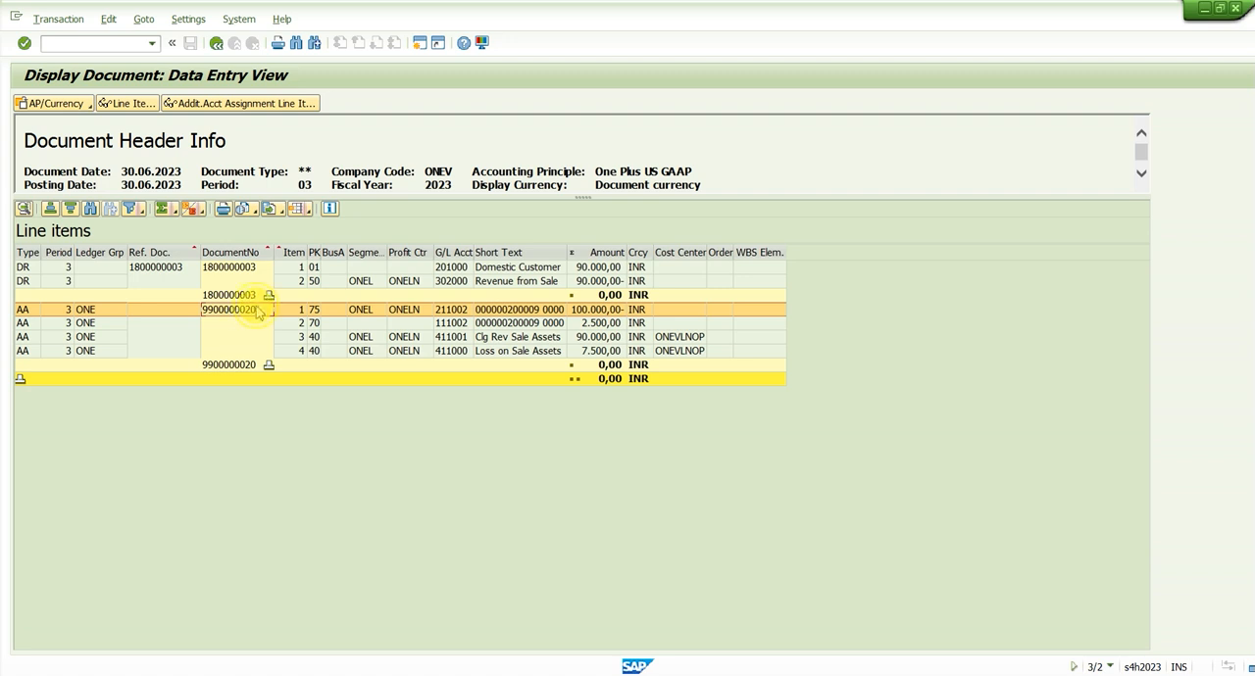
pyautogui.click(244, 281)
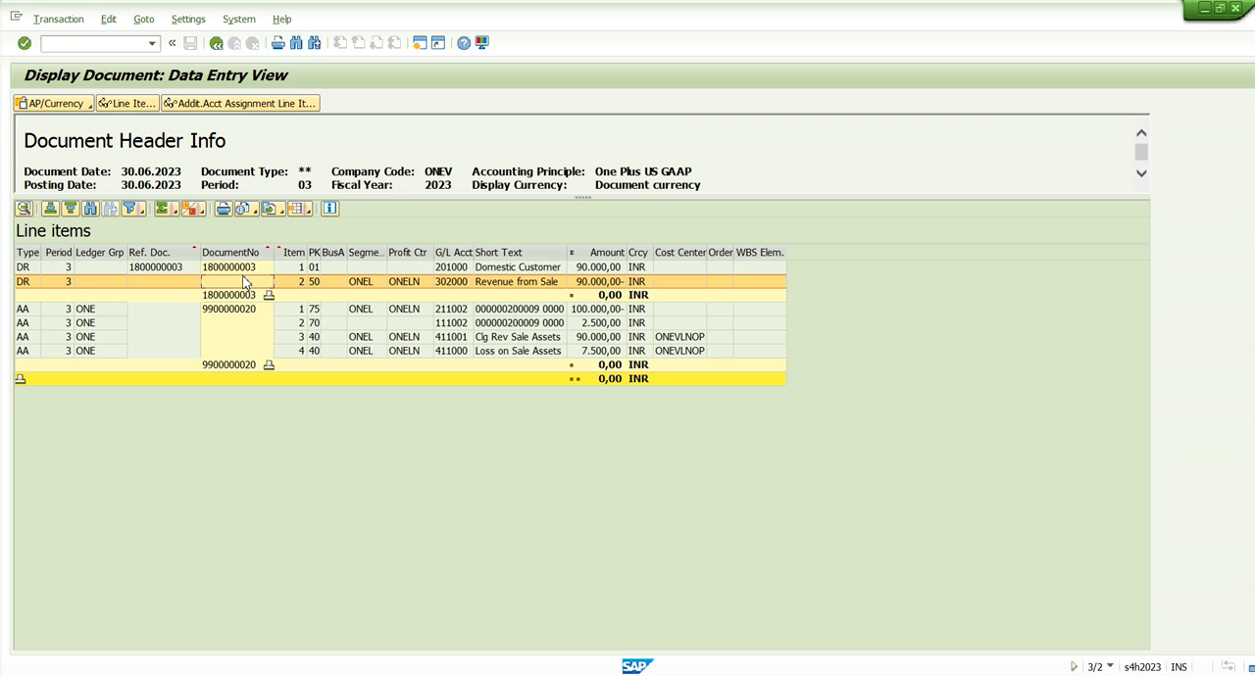